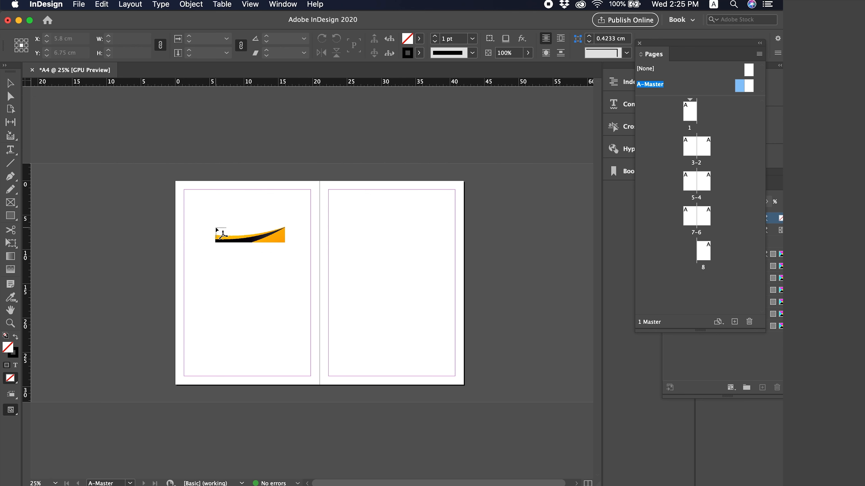
# Place the orange and black wave graphic on the left page of A-Master, about 15.2 cm wide and 3.4 cm high.
pyautogui.click(217, 230)
pyautogui.click(203, 208)
pyautogui.press('super+equal')
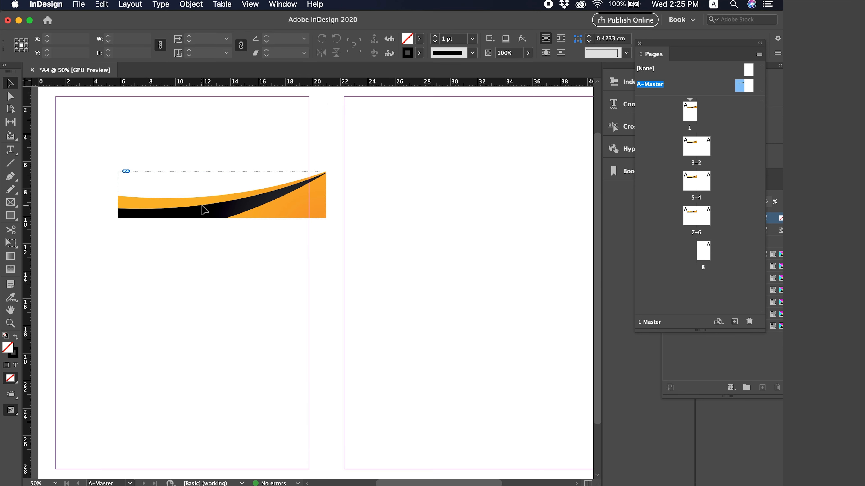
pyautogui.press('super+minus')
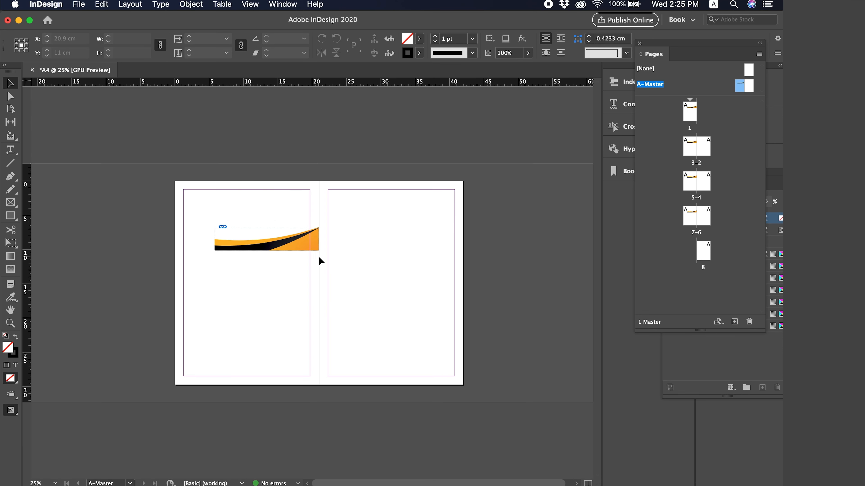
# Rotate the wave graphic 180° and move it to the top inner corner of the right master page.
pyautogui.click(311, 248)
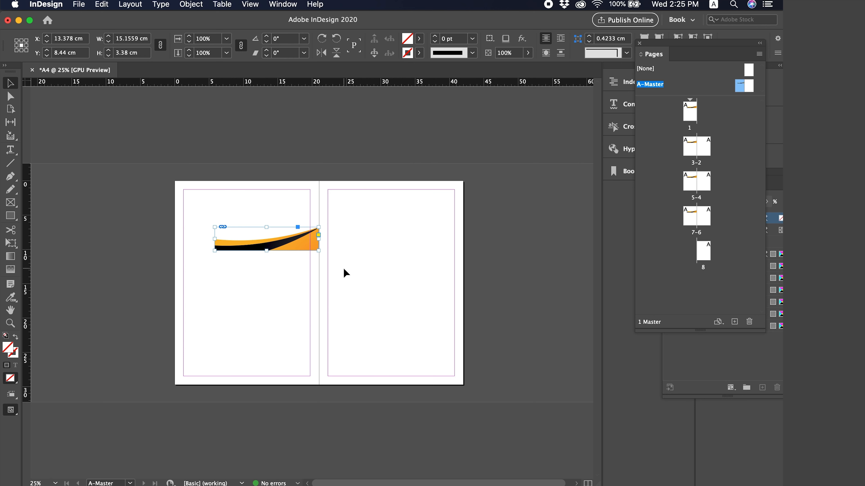
pyautogui.moveTo(315, 255); pyautogui.dragTo(329, 188)
pyautogui.click(384, 260)
pyautogui.press('super+equal')
pyautogui.press('super+equal')
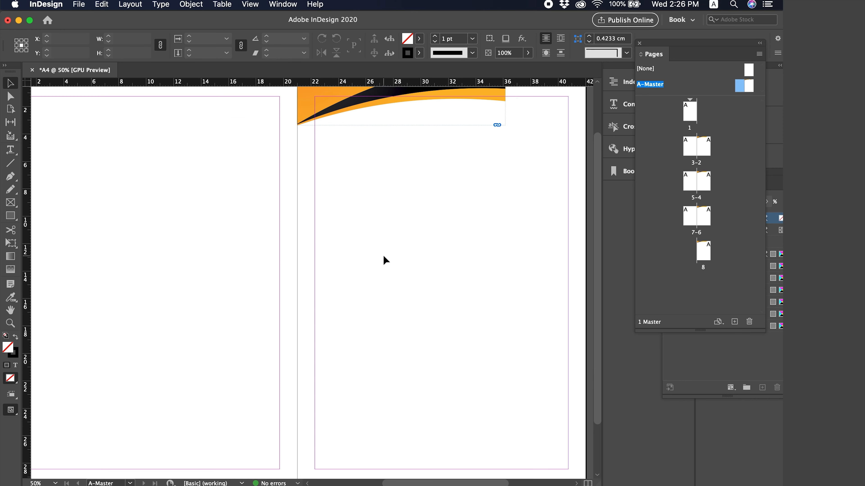
# Scale the header graphic with Free Transform to span the right page, about 21.1 cm wide and 4.7 cm high.
pyautogui.click(347, 155)
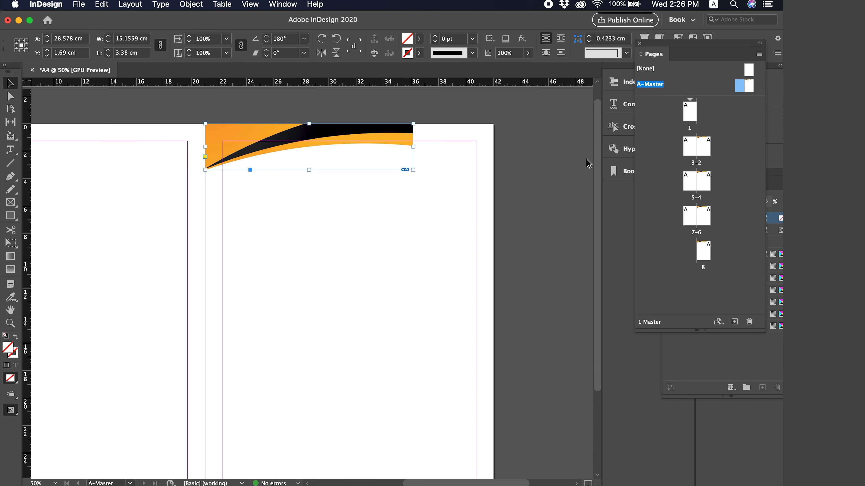
pyautogui.moveTo(414, 173); pyautogui.dragTo(483, 191)
pyautogui.press('super+z')
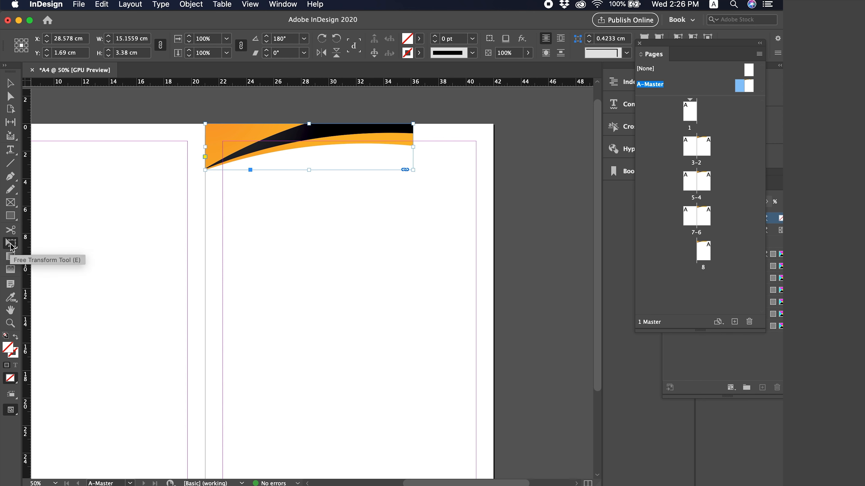
pyautogui.moveTo(413, 170); pyautogui.dragTo(492, 199)
pyautogui.hscroll(-3, 294, 173)
pyautogui.press('v')
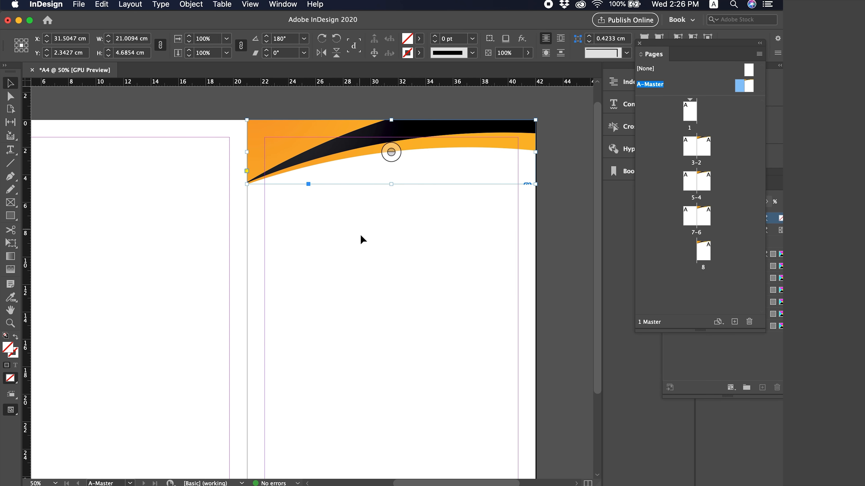
pyautogui.click(360, 235)
pyautogui.scroll(-2, 360, 235)
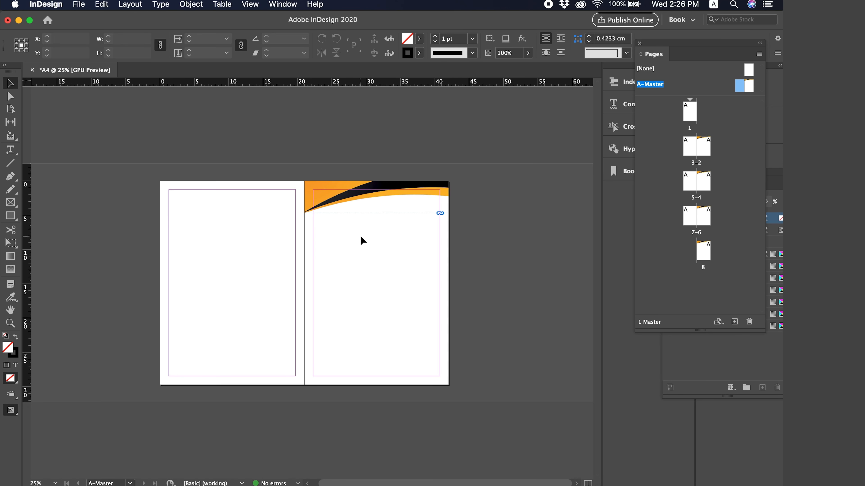
# Duplicate the right page's header graphic across to the top of the left master page.
pyautogui.click(332, 194)
pyautogui.click(267, 160)
pyautogui.click(335, 197)
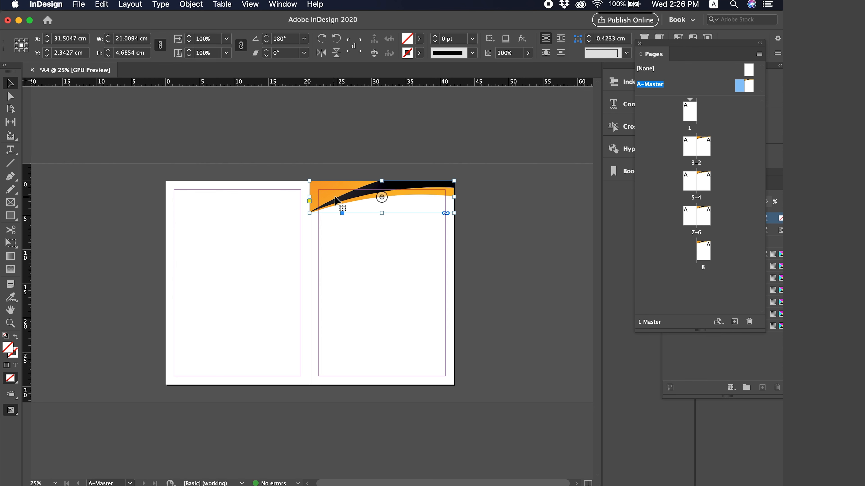
pyautogui.moveTo(337, 198); pyautogui.dragTo(190, 199)
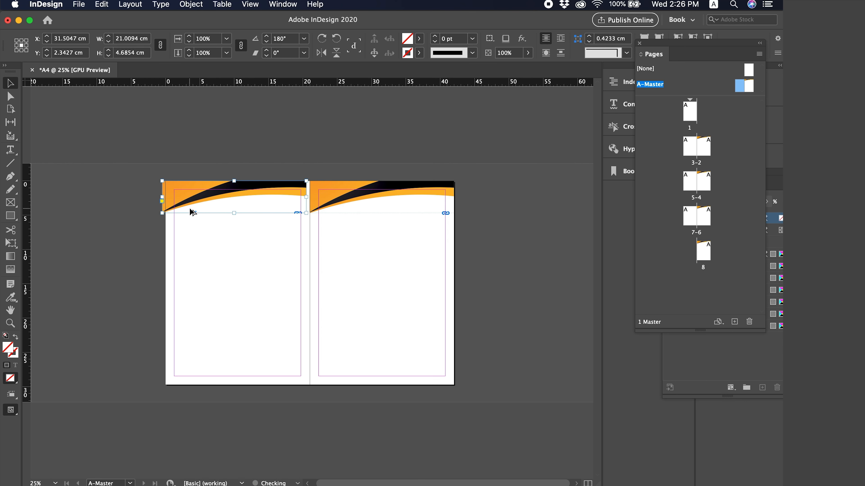
pyautogui.click(377, 232)
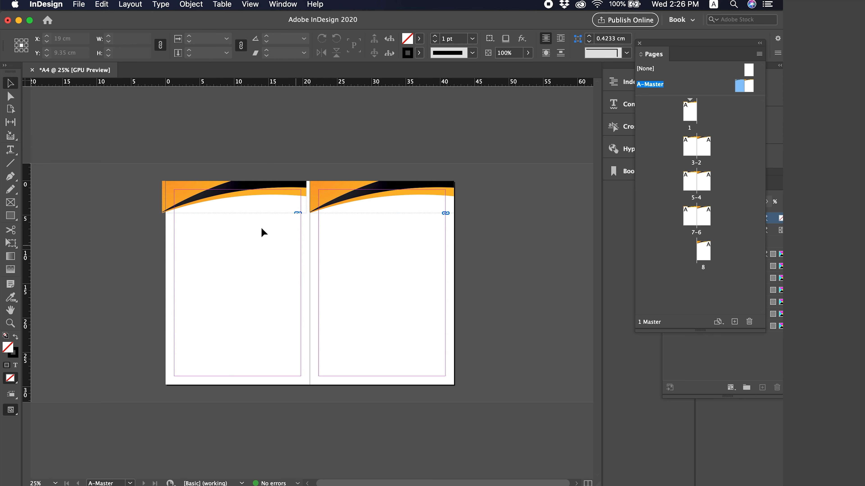
# Flip the left page's header copy horizontally so it mirrors the right header.
pyautogui.click(230, 199)
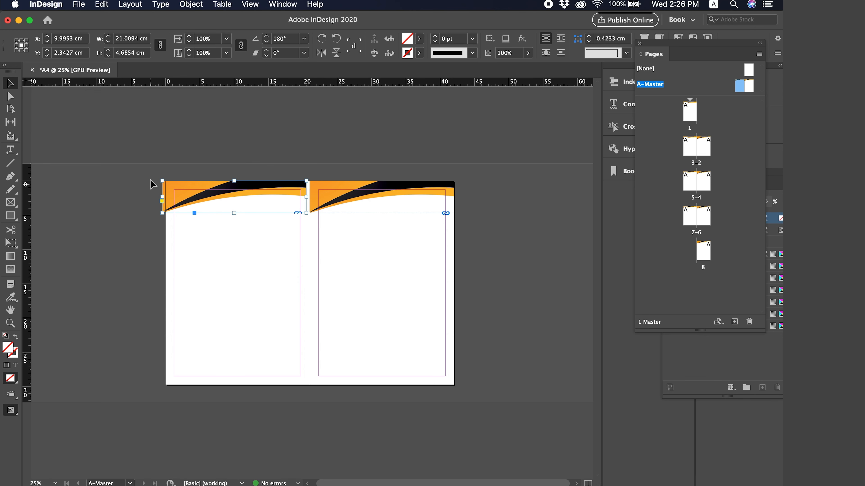
pyautogui.click(184, 121)
pyautogui.click(186, 185)
pyautogui.click(318, 54)
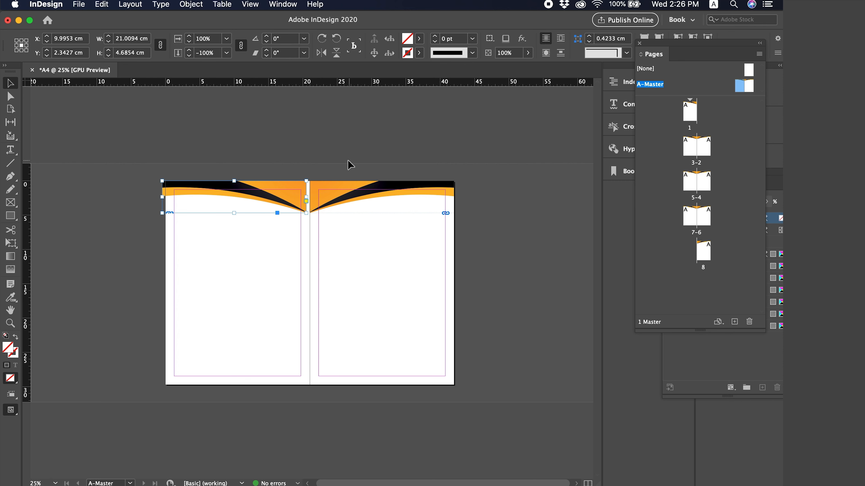
# Align the flipped header graphic to the left edge of the left page using the Align options.
pyautogui.click(348, 152)
pyautogui.click(280, 185)
pyautogui.moveTo(655, 47); pyautogui.dragTo(552, 146)
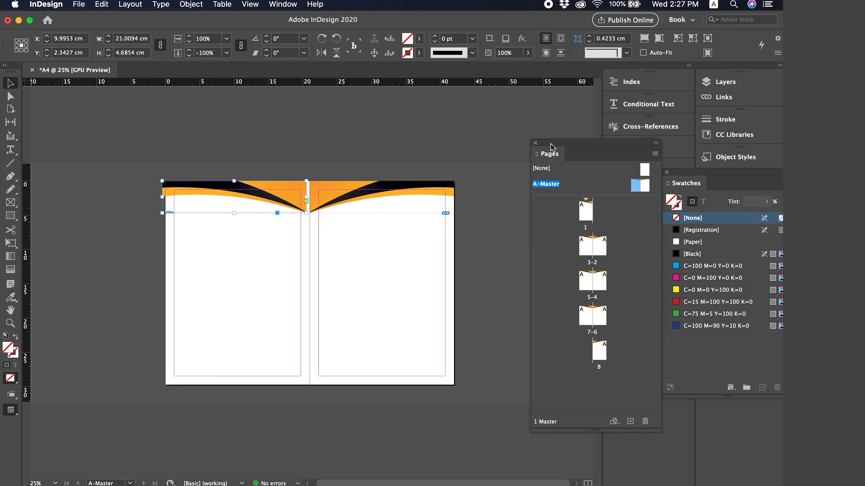
pyautogui.click(252, 4)
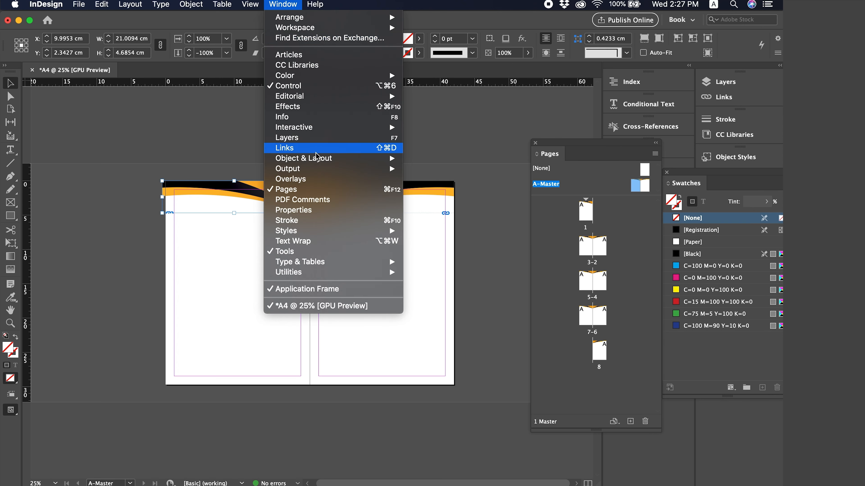
pyautogui.moveTo(312, 163)
pyautogui.click(424, 159)
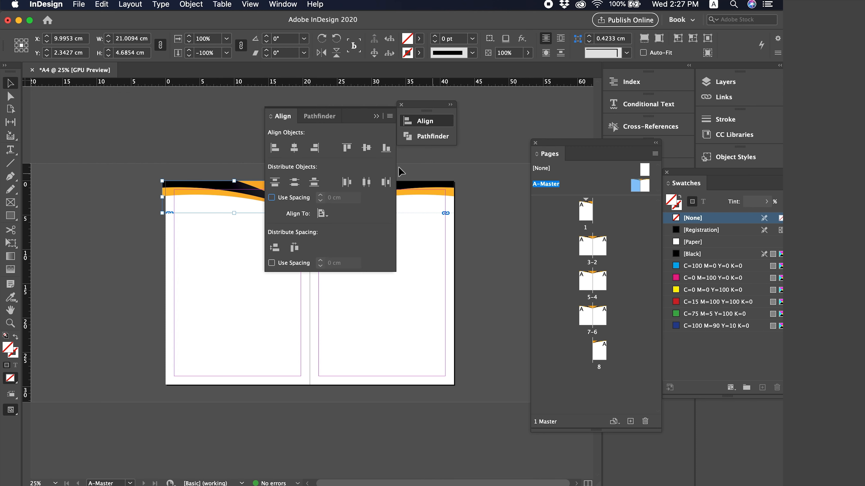
pyautogui.click(278, 150)
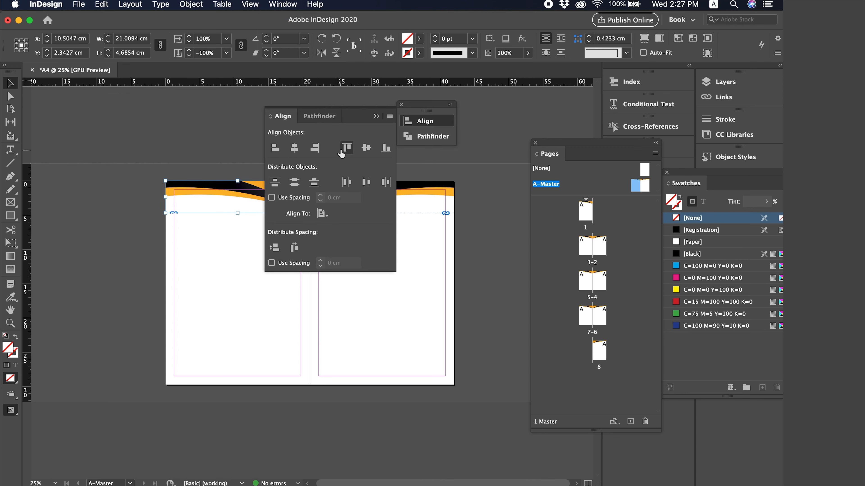
pyautogui.click(376, 116)
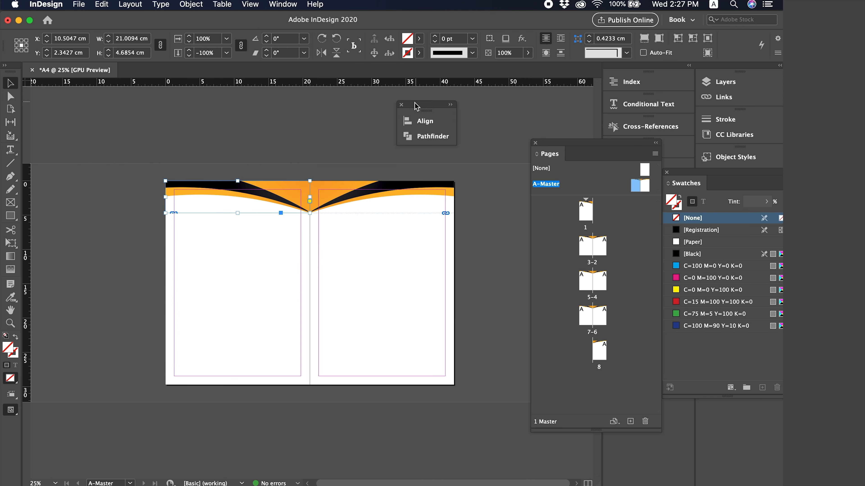
pyautogui.moveTo(417, 106); pyautogui.dragTo(468, 106)
pyautogui.click(303, 259)
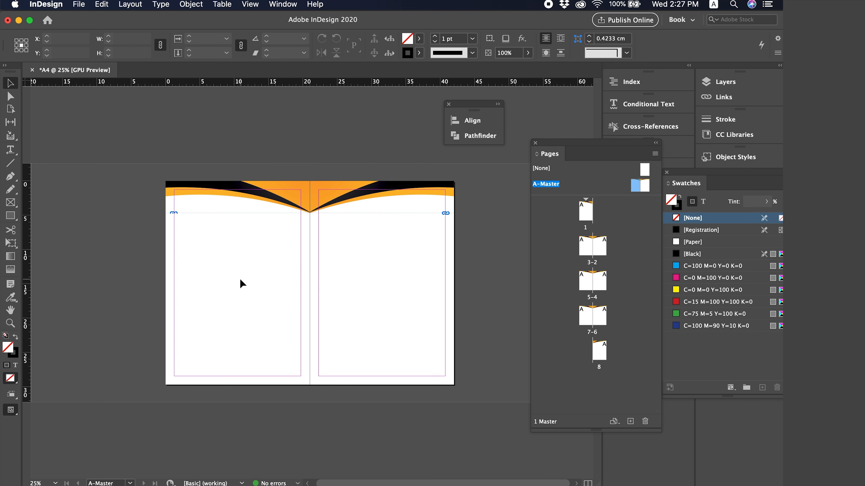
# Check the header artwork on the master spread in Preview mode.
pyautogui.press('w')
pyautogui.press('super+equal')
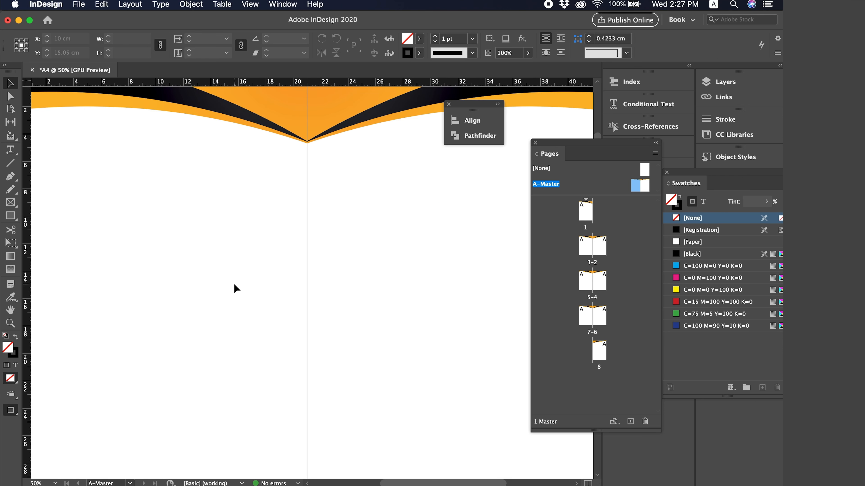
pyautogui.press('super+minus')
# Try a footer copy of the left header graphic, rotated 180° at the foot of the left page, then undo it and leave Preview mode.
pyautogui.click(253, 210)
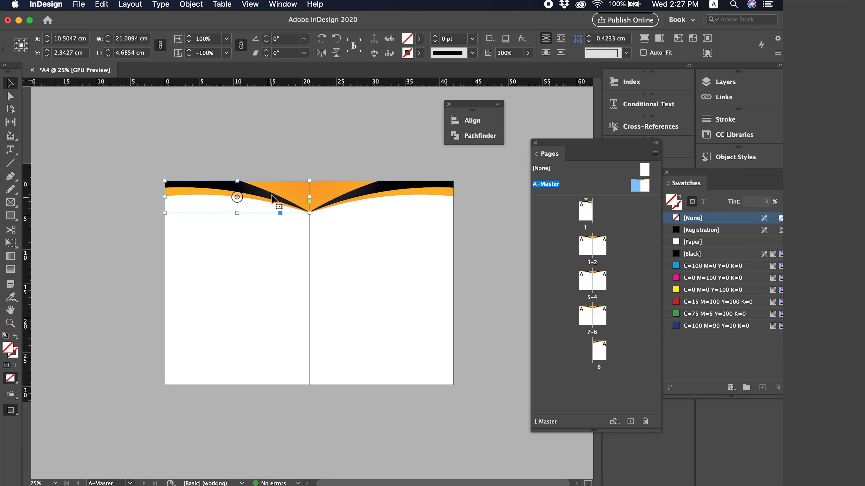
pyautogui.moveTo(275, 207); pyautogui.dragTo(198, 382)
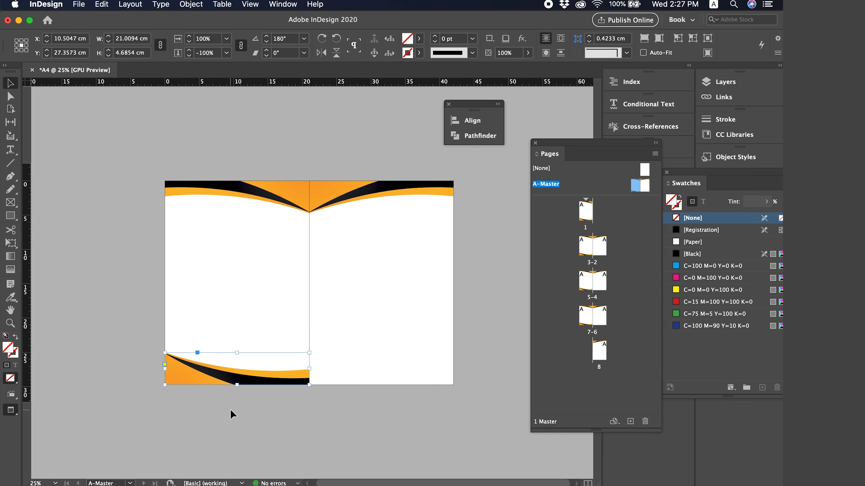
pyautogui.press('super+z')
pyautogui.press('super+z')
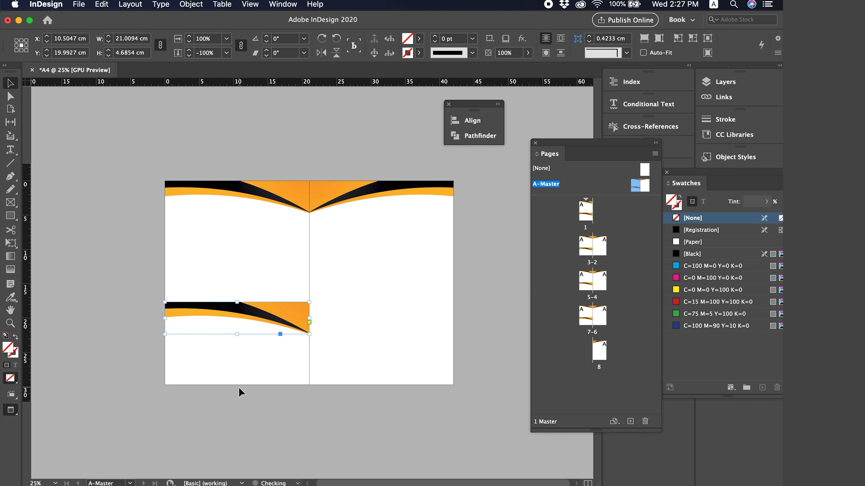
pyautogui.press('super+z')
pyautogui.press('w')
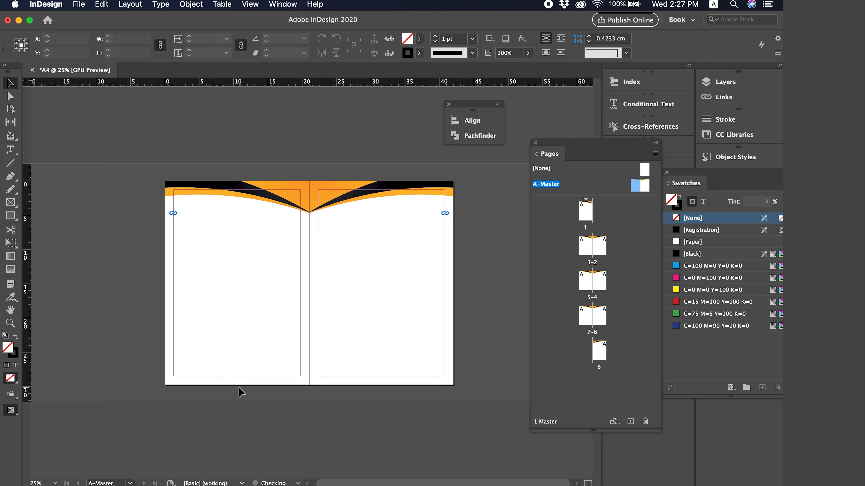
# Extend the left header graphic slightly past the page's outer and top edges, to about 21.4 cm wide and 5 cm high.
pyautogui.click(306, 191)
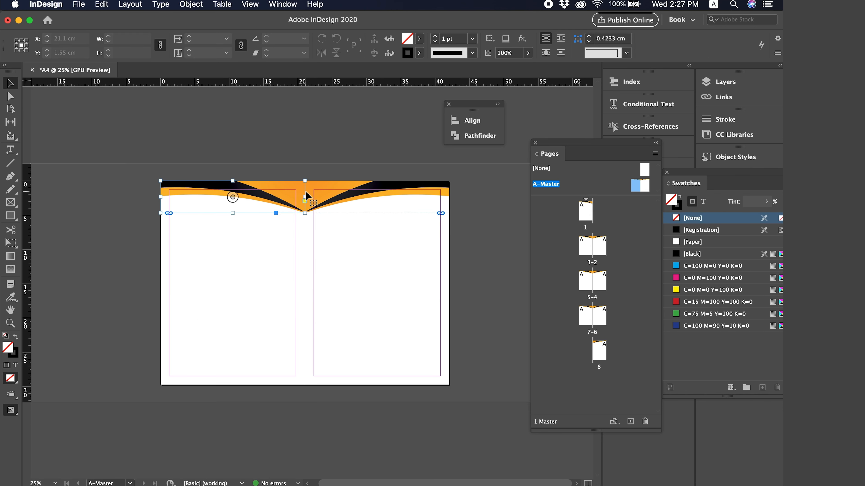
pyautogui.click(104, 185)
pyautogui.press('super+=')
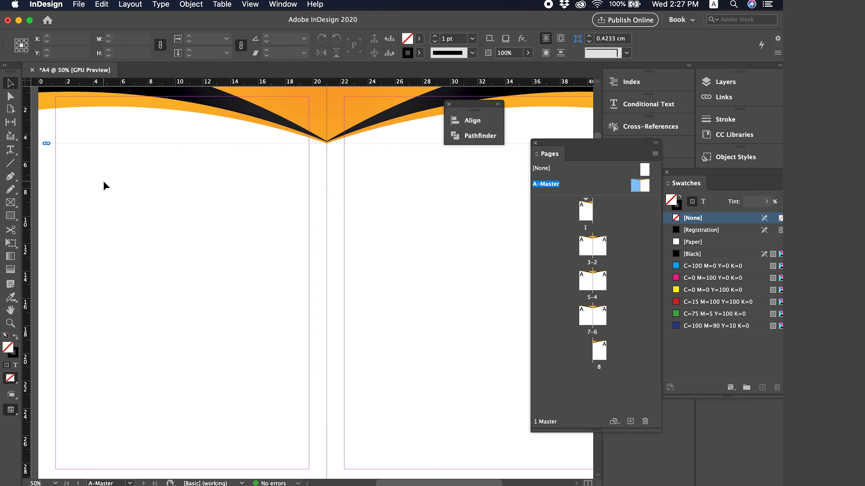
pyautogui.hscroll(-5, 104, 185)
pyautogui.scroll(2, 104, 186)
pyautogui.click(191, 177)
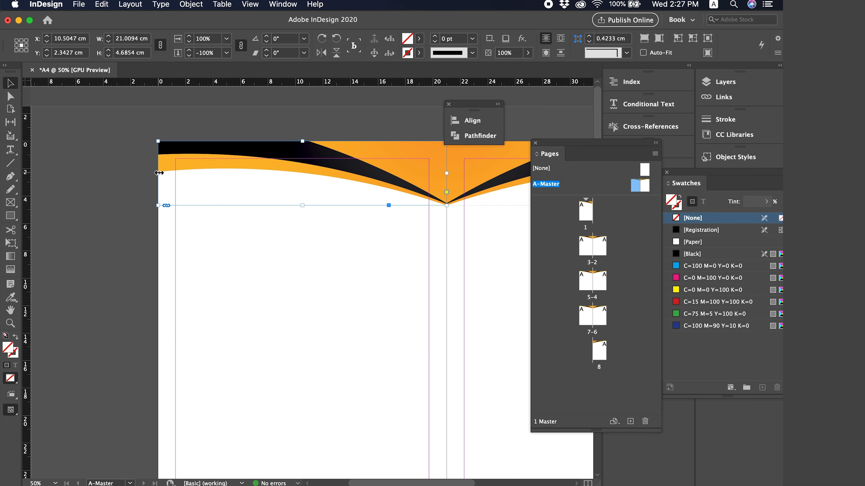
pyautogui.press('e')
pyautogui.moveTo(158, 176); pyautogui.dragTo(153, 176)
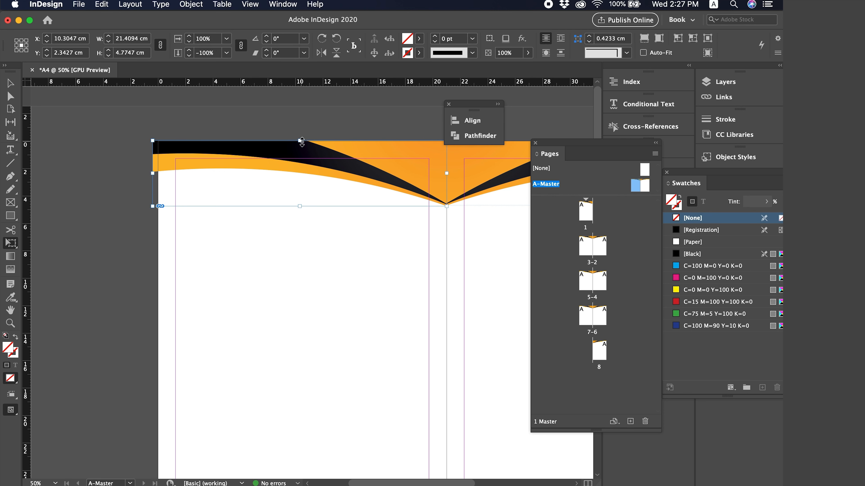
pyautogui.moveTo(302, 141); pyautogui.dragTo(300, 136)
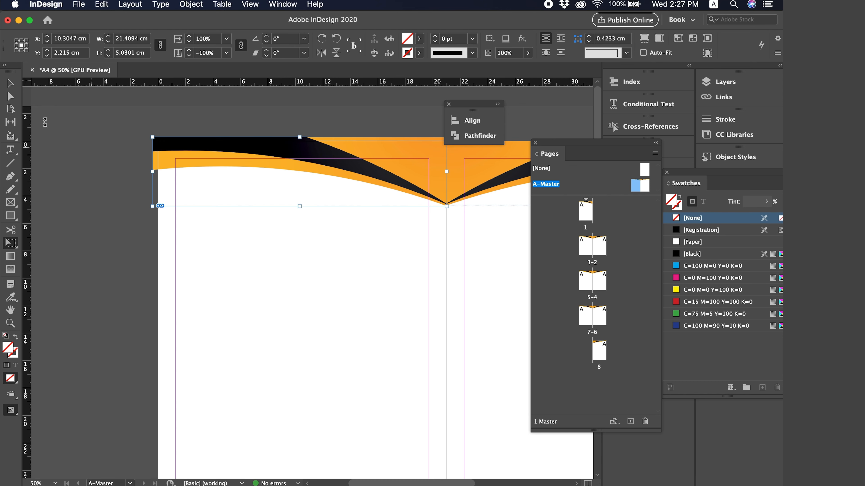
pyautogui.click(11, 85)
pyautogui.click(74, 143)
# Extend the right header graphic slightly past the page's top and outer edges, matching the left header's top overhang.
pyautogui.press('Tab')
pyautogui.hscroll(5, 276, 179)
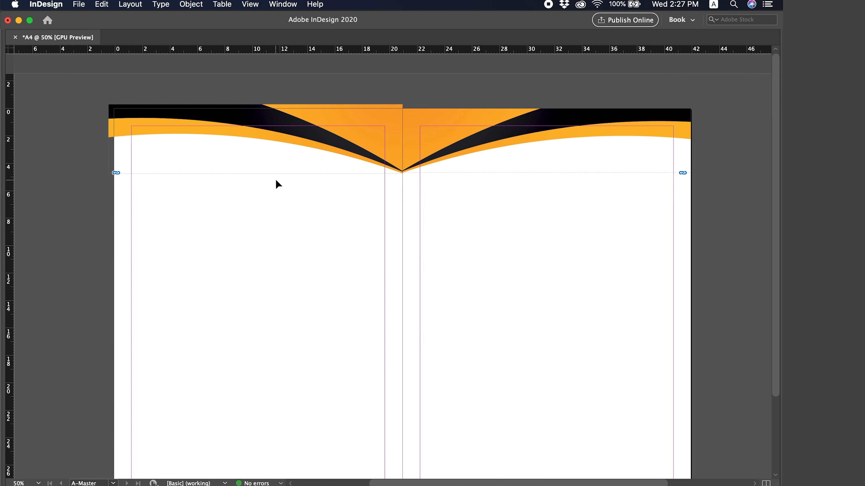
pyautogui.click(369, 138)
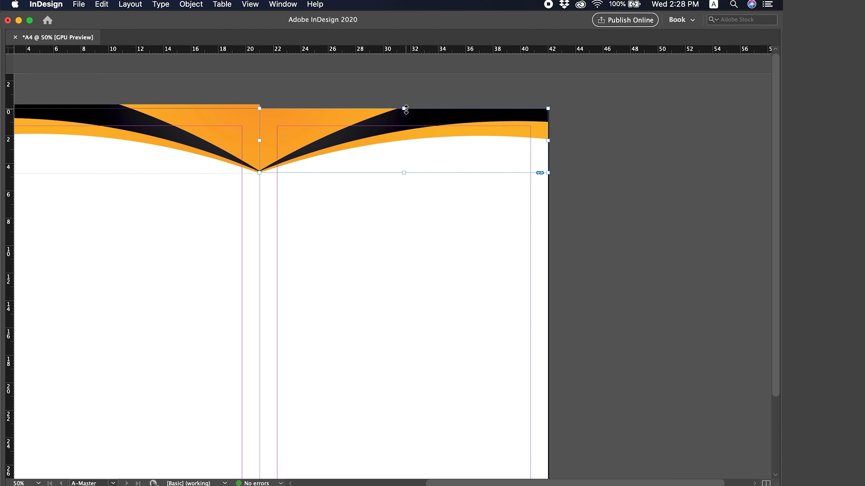
pyautogui.moveTo(405, 108); pyautogui.dragTo(406, 104)
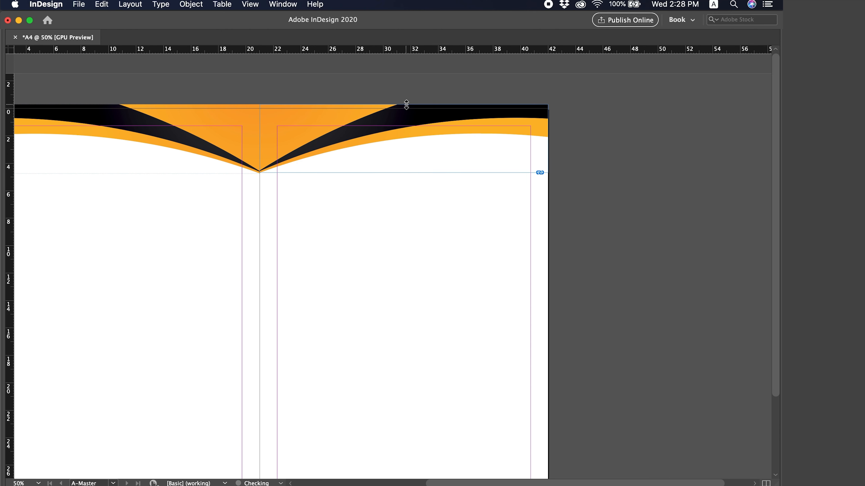
pyautogui.moveTo(548, 140); pyautogui.dragTo(553, 140)
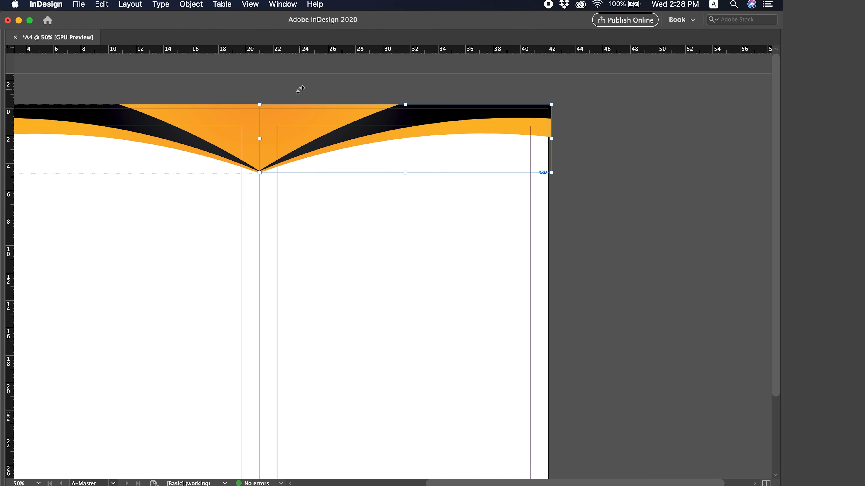
pyautogui.click(260, 90)
pyautogui.press('Tab')
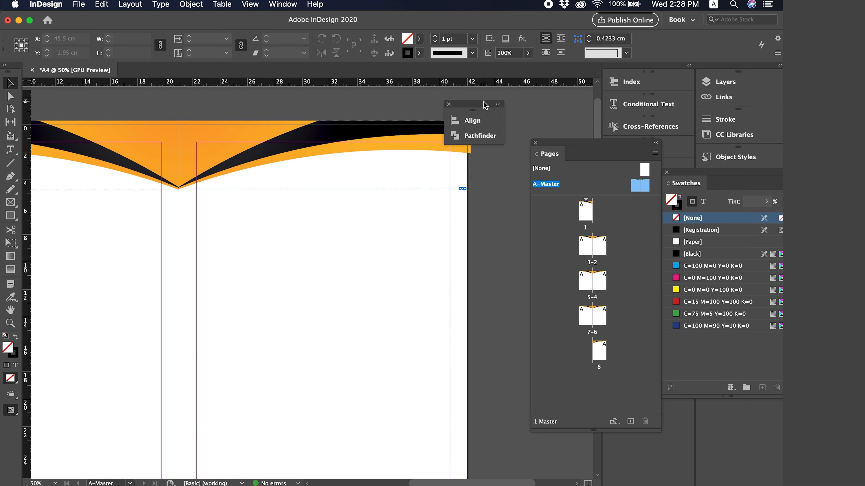
pyautogui.moveTo(484, 105); pyautogui.dragTo(529, 94)
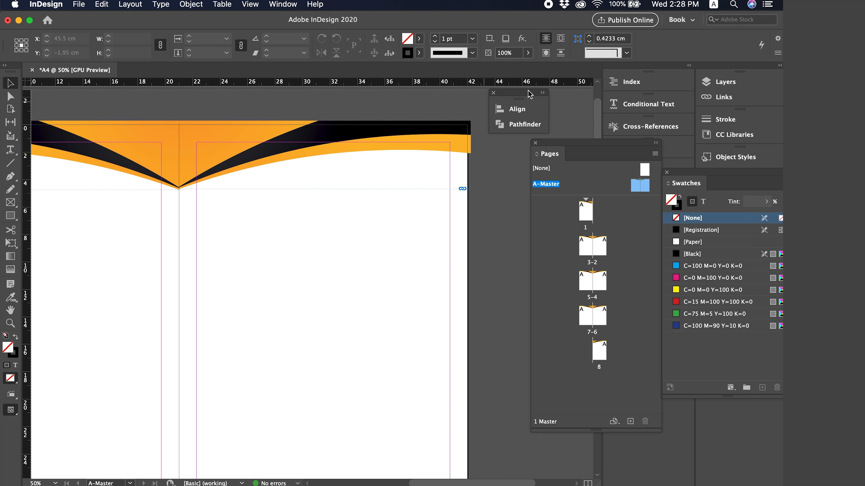
# Check how the master header graphics appear on pages 1 and 8.
pyautogui.doubleClick(584, 216)
pyautogui.press('super+minus')
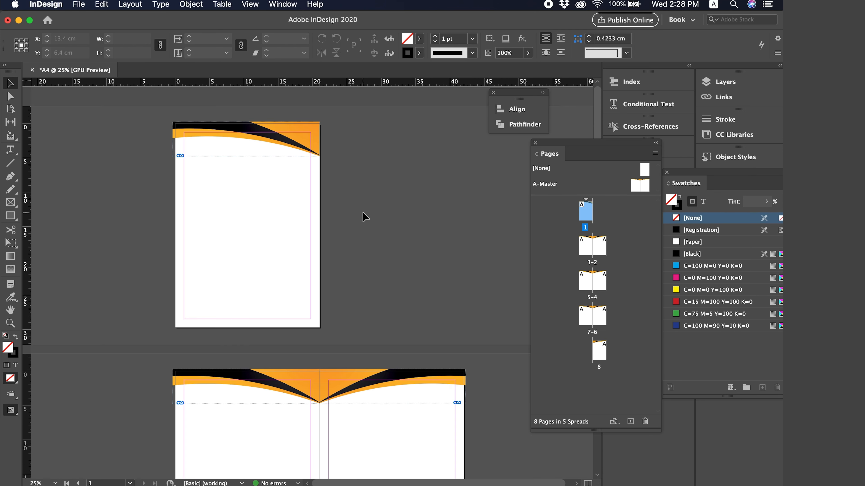
pyautogui.rightClick(355, 236)
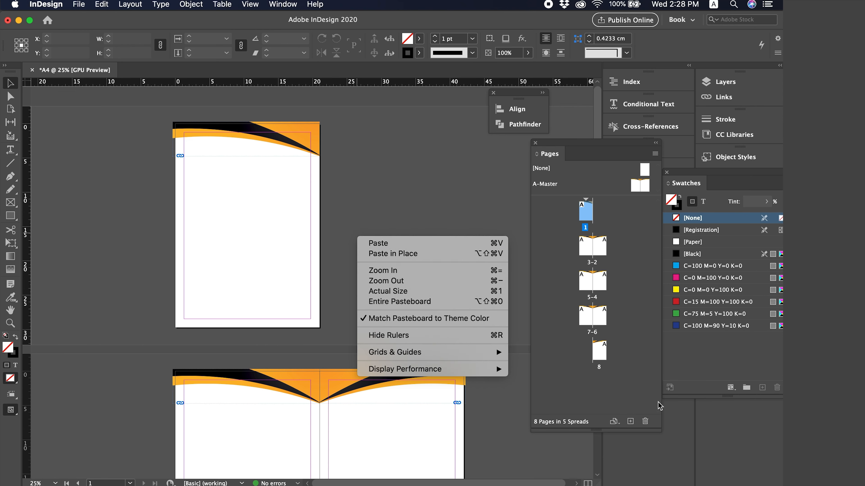
pyautogui.click(602, 347)
pyautogui.doubleClick(603, 347)
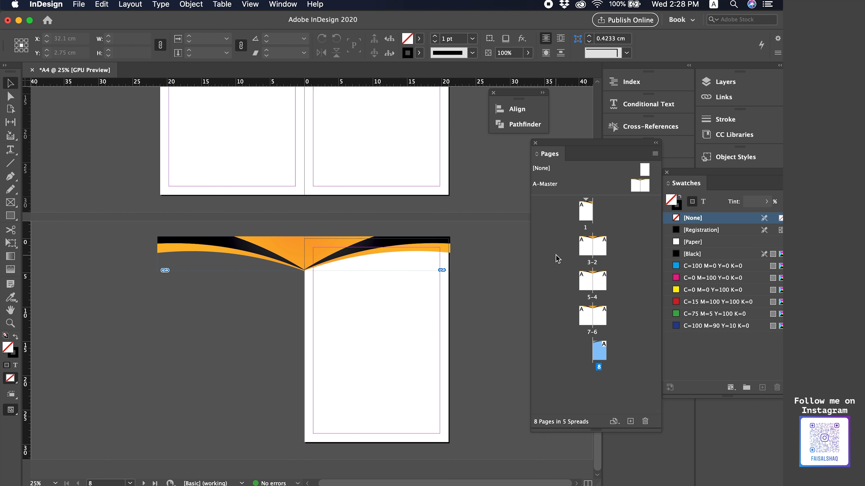
pyautogui.doubleClick(585, 214)
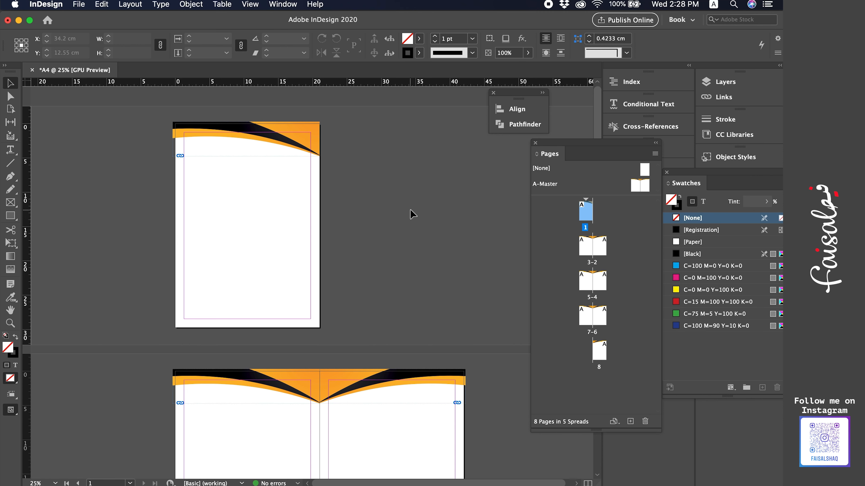
# Look through the document's facing spreads in Preview and Normal modes to check the header graphics against the page edges.
pyautogui.scroll(-3, 415, 236)
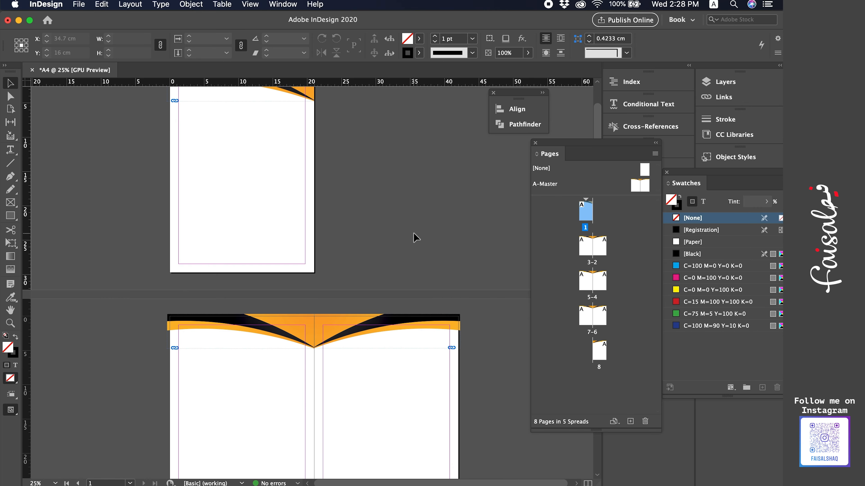
pyautogui.press('w')
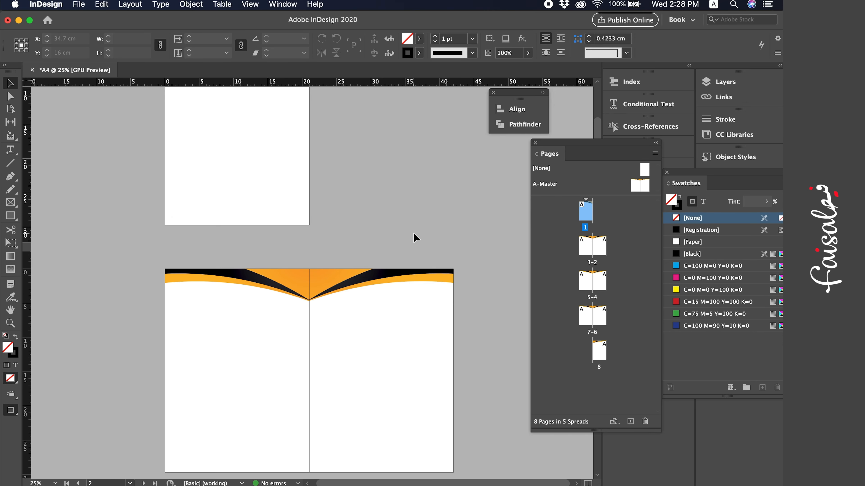
pyautogui.scroll(-2, 365, 260)
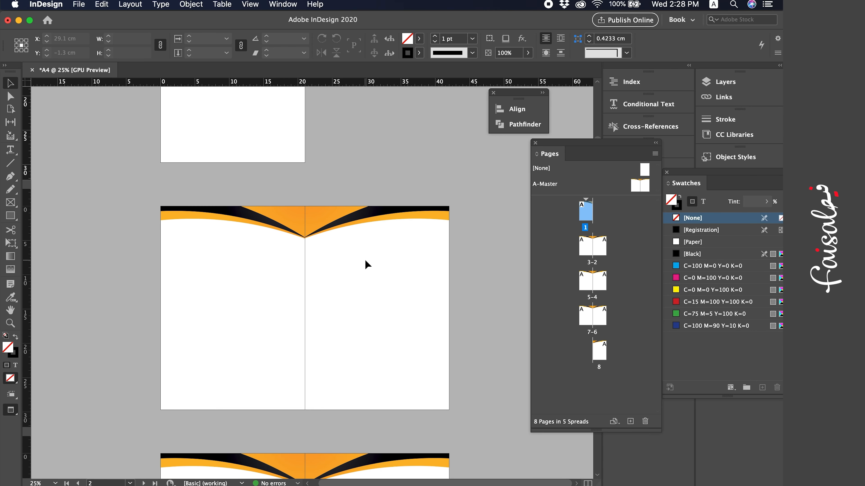
pyautogui.press('w')
pyautogui.press('w')
pyautogui.scroll(-3, 346, 200)
pyautogui.press('w')
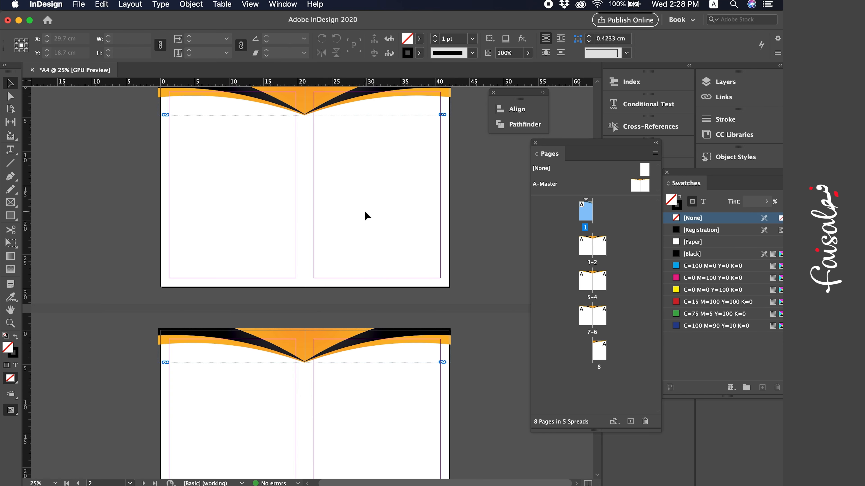
pyautogui.scroll(8, 367, 217)
# Open the A-Master spread and draw a text frame about 13 cm wide and 4.4 cm high near the foot of the left page.
pyautogui.doubleClick(636, 187)
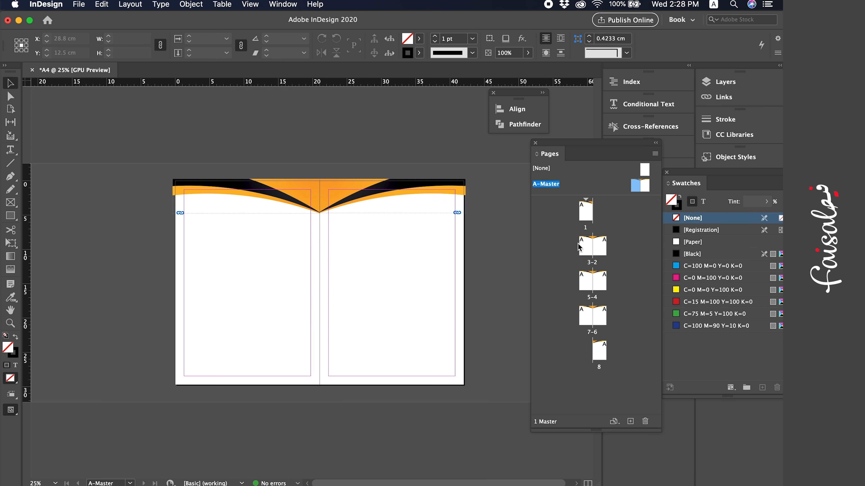
pyautogui.press('super+equal')
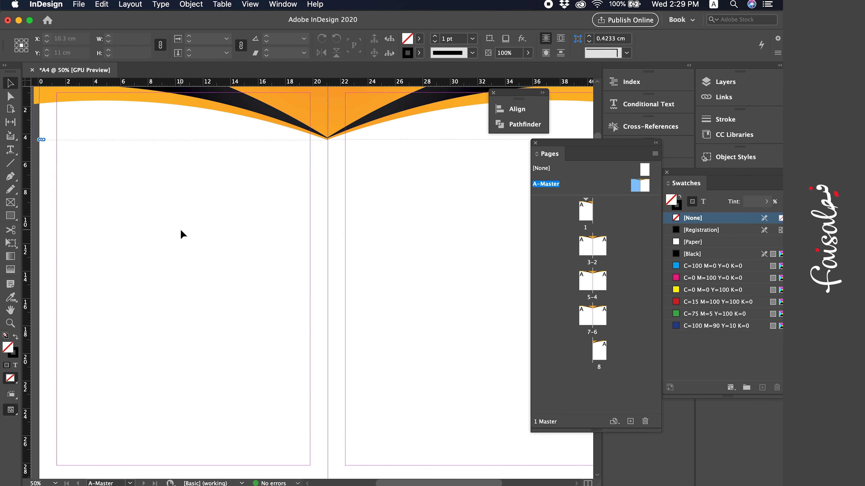
pyautogui.scroll(-3, 181, 230)
pyautogui.press('super+minus')
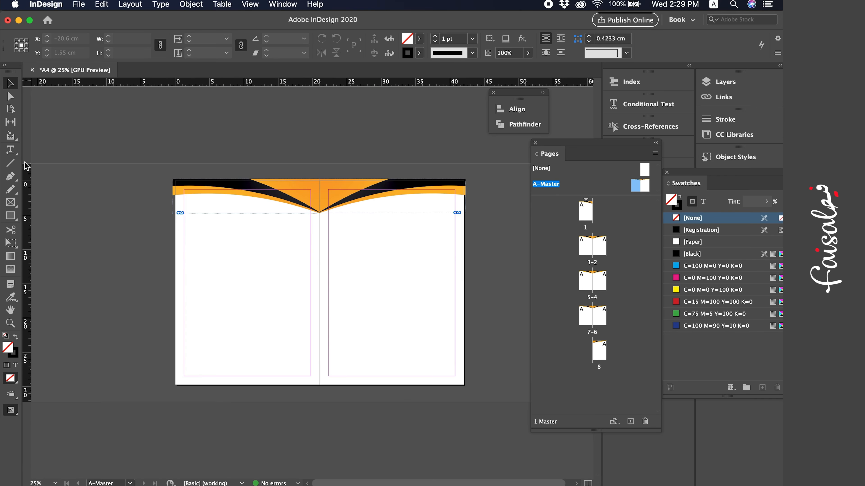
pyautogui.click(17, 153)
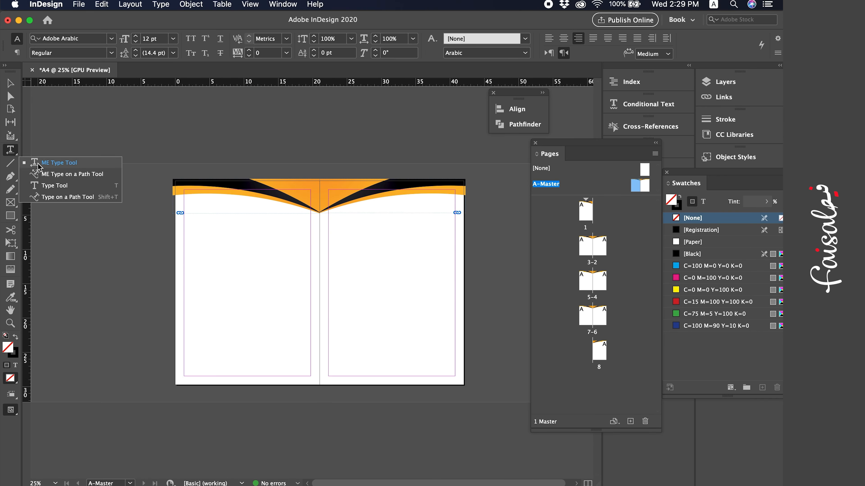
pyautogui.click(56, 186)
pyautogui.press('super+equal')
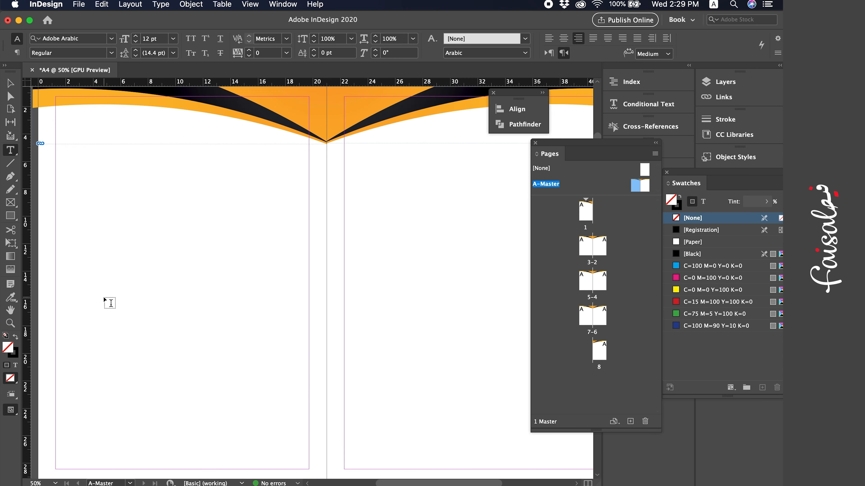
pyautogui.scroll(-3, 164, 322)
pyautogui.hscroll(-2, 165, 320)
pyautogui.hscroll(-1, 159, 315)
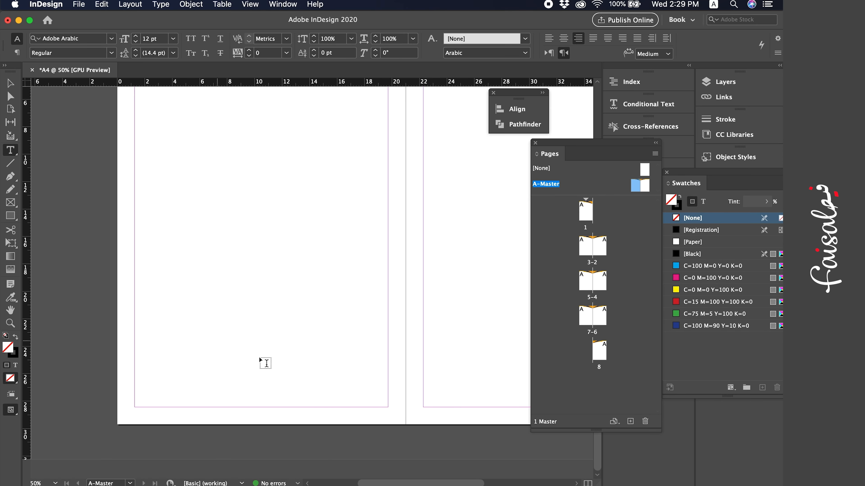
pyautogui.moveTo(176, 305); pyautogui.dragTo(354, 364)
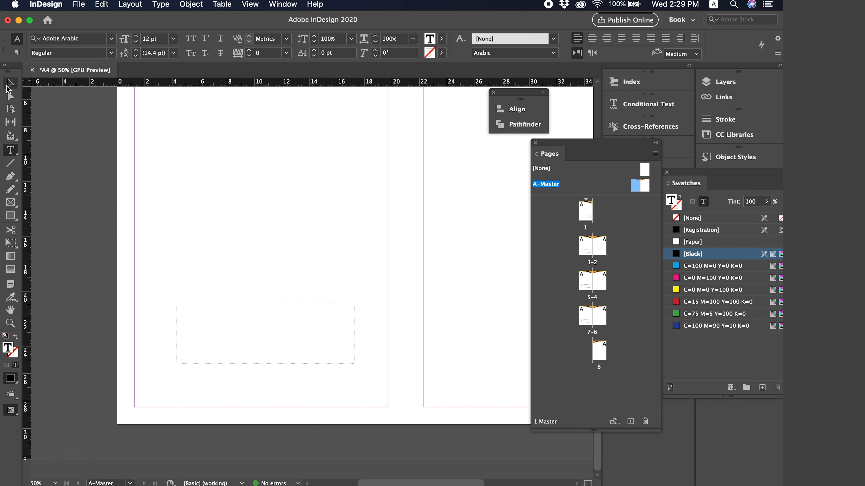
# Fit the text frame to the left page's foot, spanning the full 21 cm width at about 2.45 cm high.
pyautogui.click(10, 84)
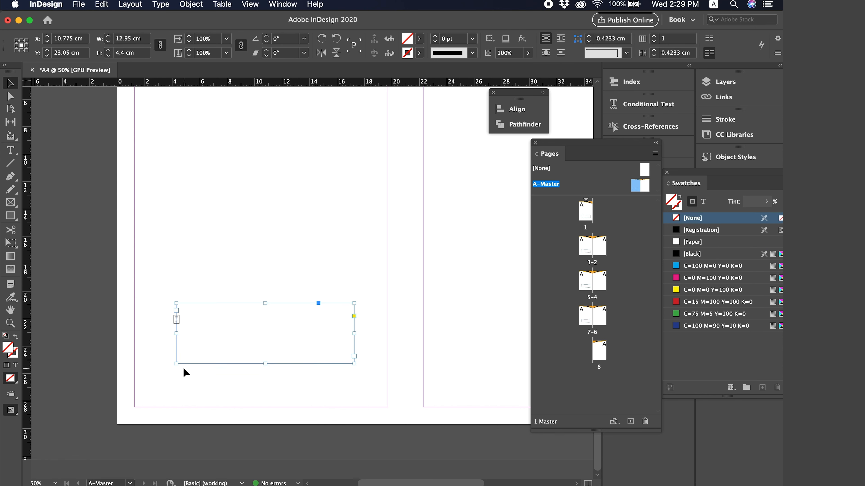
pyautogui.moveTo(175, 340); pyautogui.dragTo(116, 401)
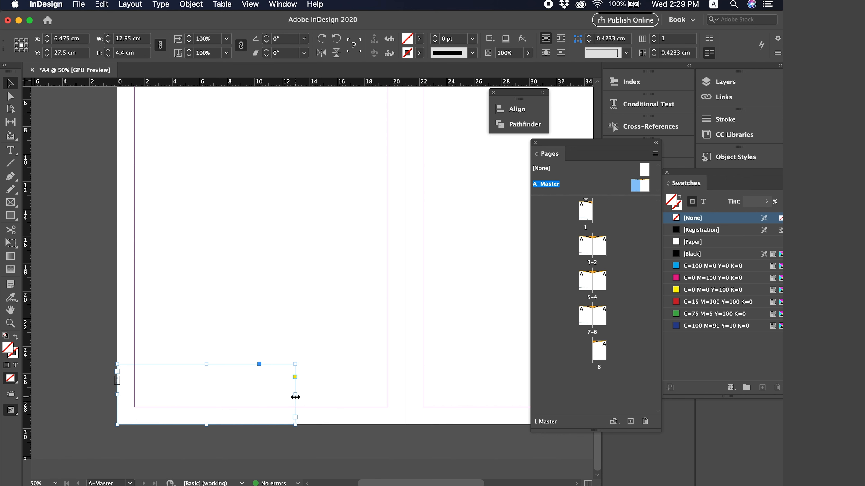
pyautogui.moveTo(295, 397); pyautogui.dragTo(406, 390)
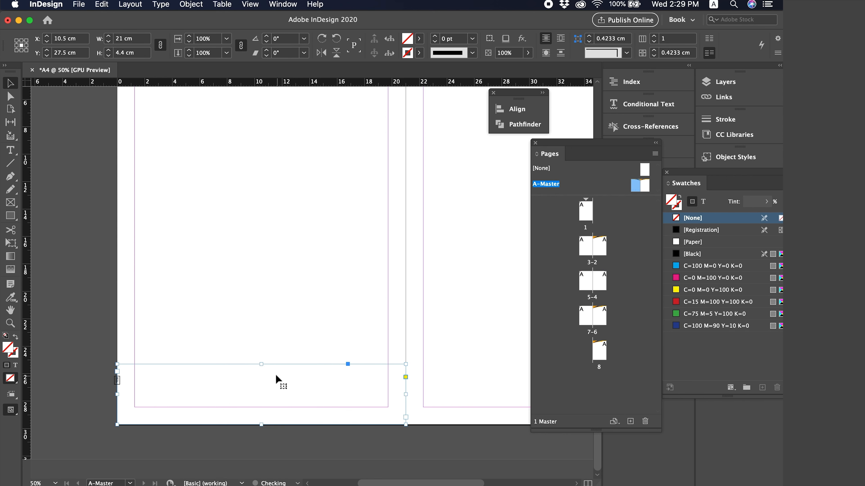
pyautogui.moveTo(261, 364); pyautogui.dragTo(262, 391)
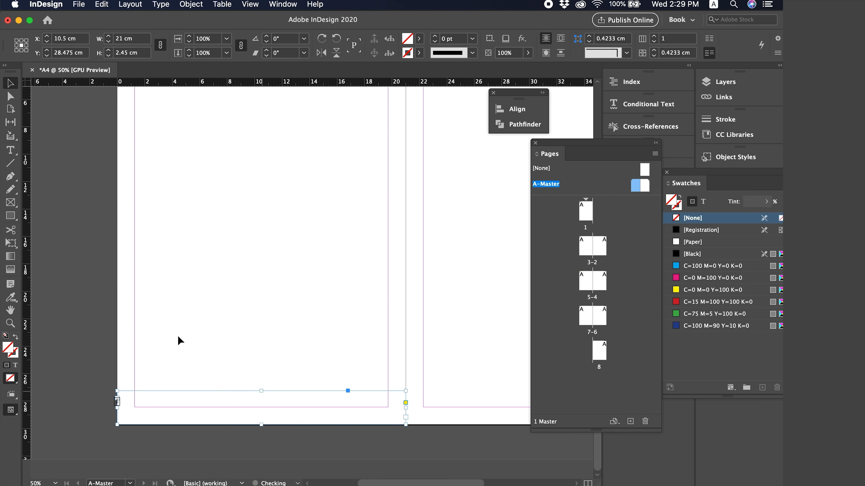
# Insert a current page number marker in the left footer frame and centre it.
pyautogui.click(9, 152)
pyautogui.click(270, 402)
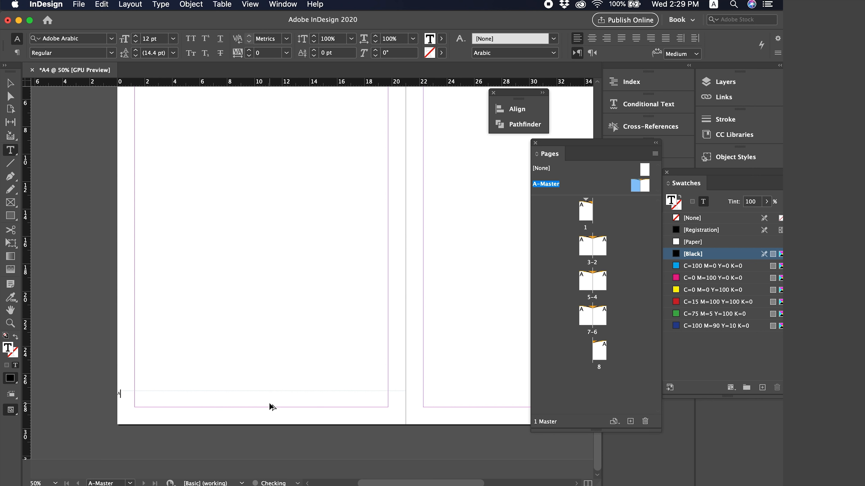
pyautogui.press('Escape')
pyautogui.click(593, 40)
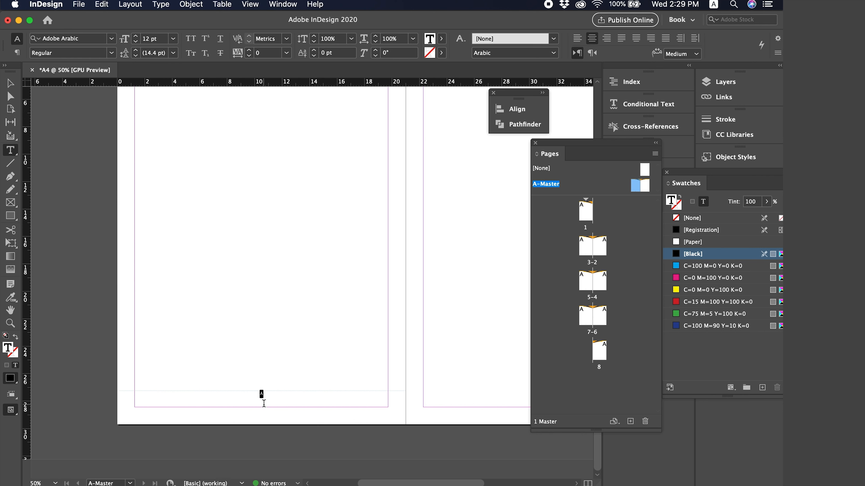
# Set the page number marker's font size to 22 pt and its language to English: UK.
pyautogui.press('super+shift+period')
pyautogui.press('super+shift+period')
pyautogui.press('super+shift+period')
pyautogui.press('super+shift+period')
pyautogui.press('super+shift+period')
pyautogui.press('super+t')
pyautogui.click(375, 241)
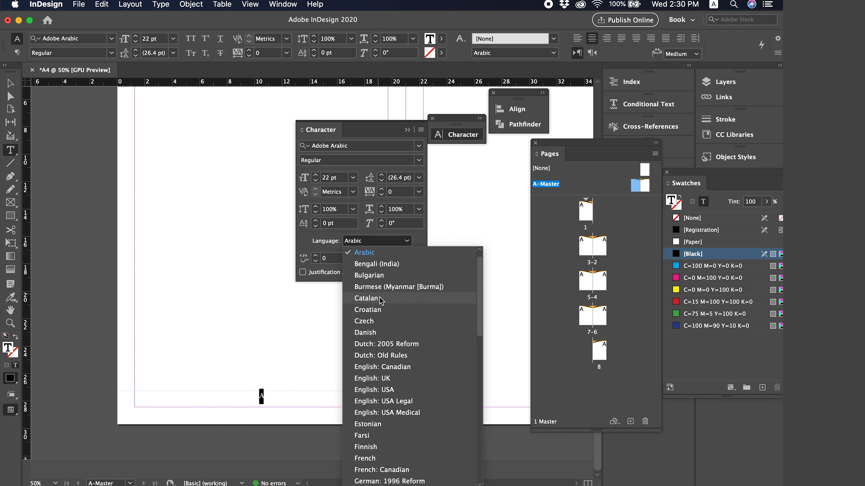
pyautogui.click(409, 382)
pyautogui.click(407, 130)
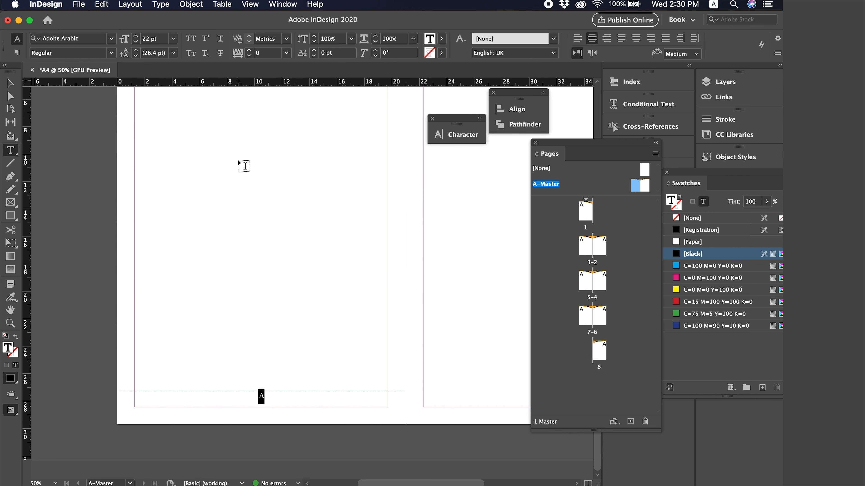
# Move the left page number frame down about 0.7 cm, closer to the page's lower edge.
pyautogui.click(10, 83)
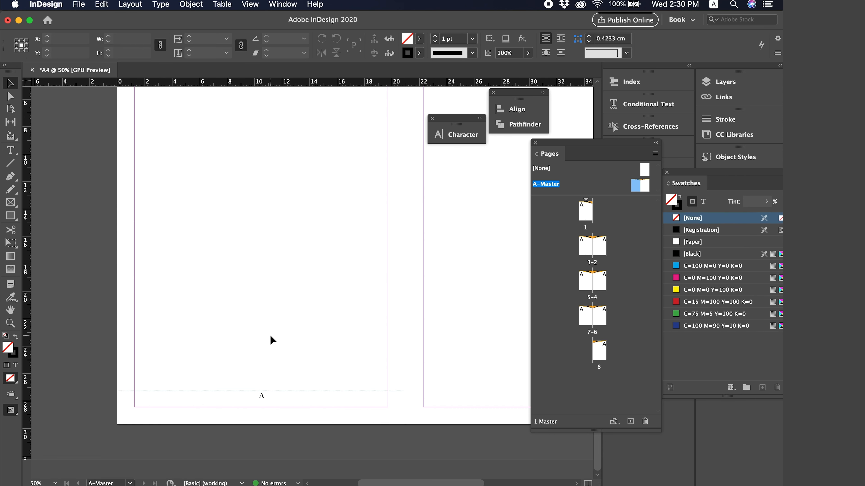
pyautogui.doubleClick(265, 403)
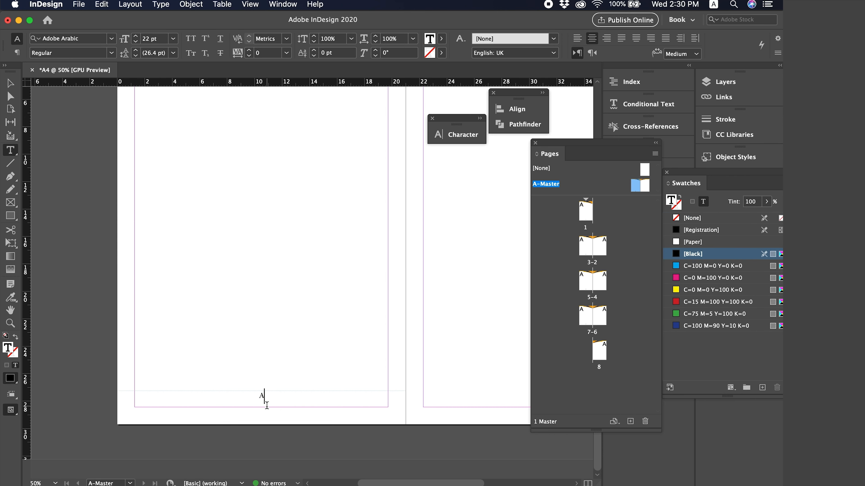
pyautogui.click(10, 84)
pyautogui.click(42, 125)
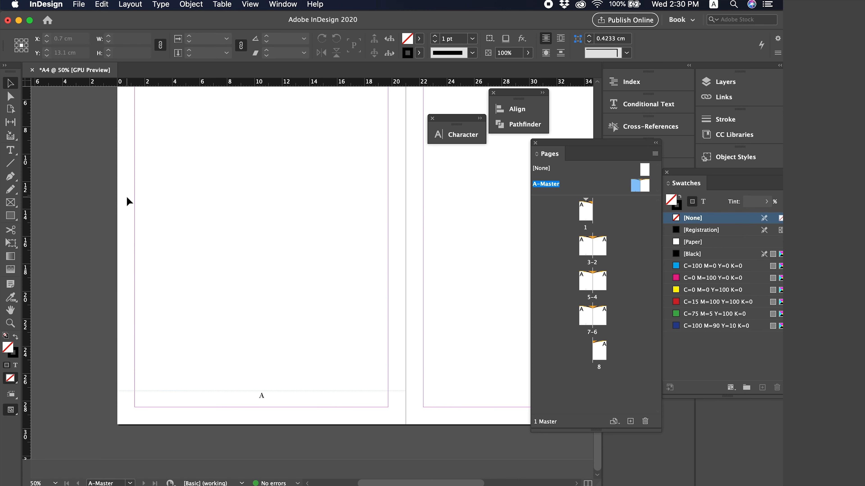
pyautogui.press('Tab')
pyautogui.click(397, 406)
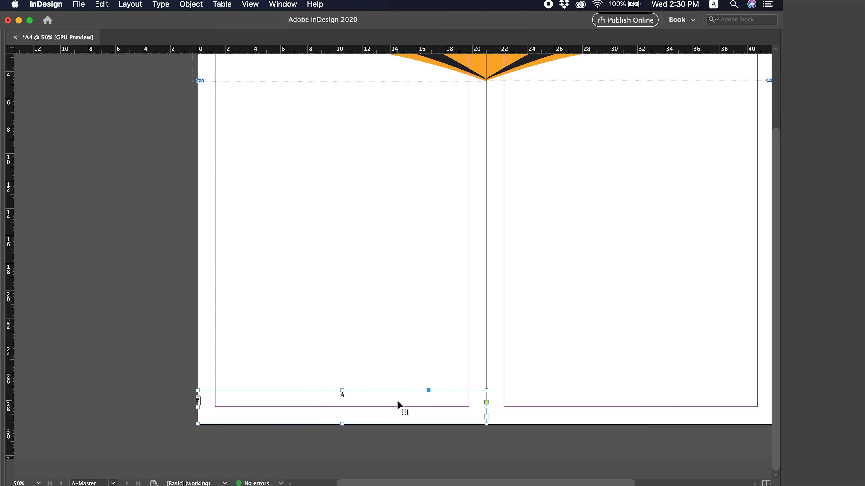
pyautogui.moveTo(397, 400); pyautogui.dragTo(397, 411)
pyautogui.hscroll(6, 389, 410)
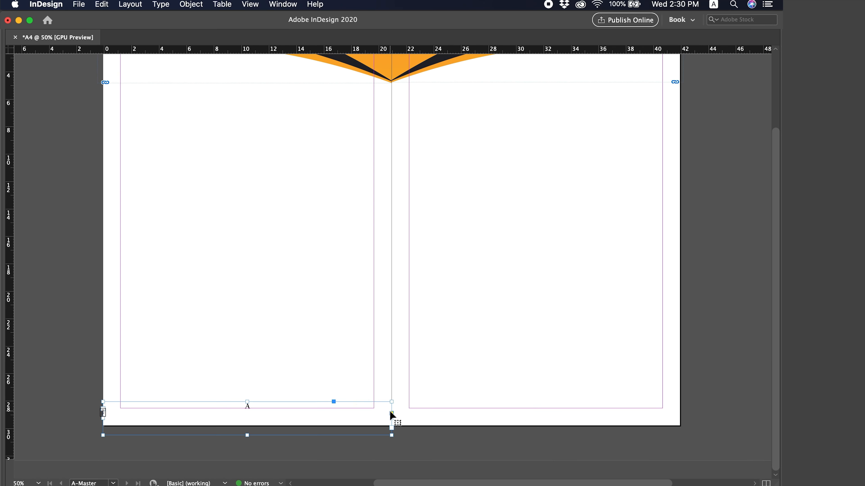
pyautogui.hscroll(4, 262, 426)
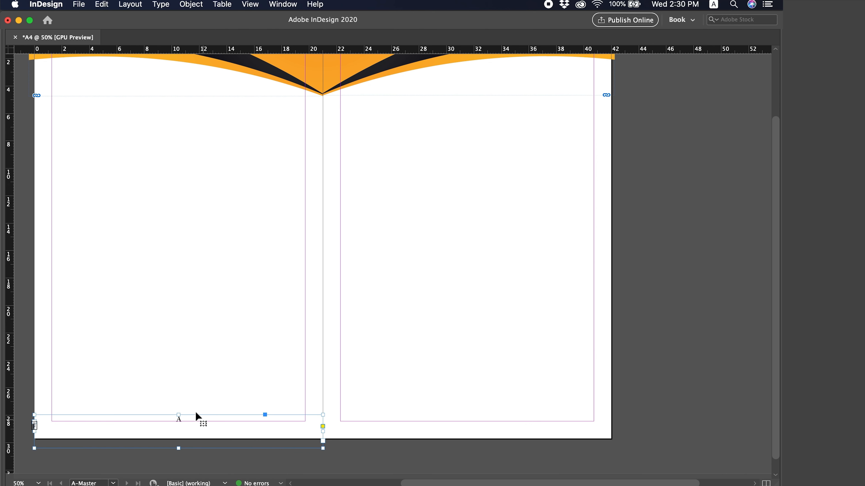
pyautogui.click(193, 392)
# Duplicate the page number frame onto the foot of the right page at the same height.
pyautogui.press('Tab')
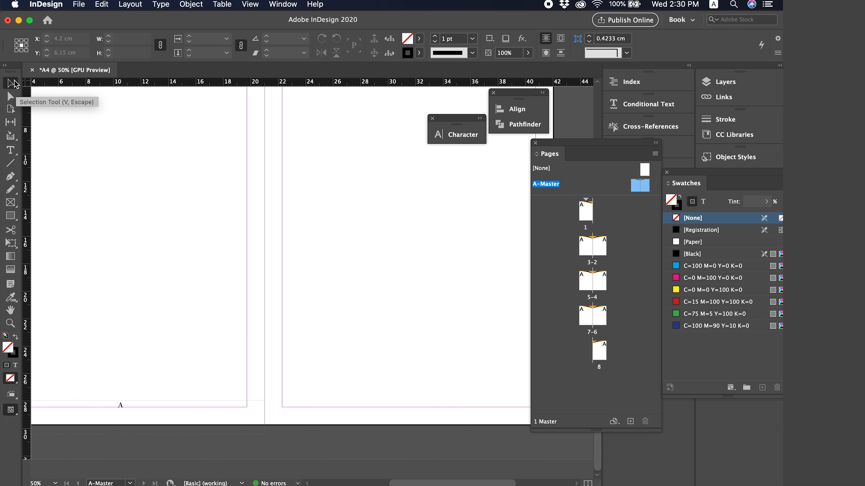
pyautogui.hscroll(-2, 204, 291)
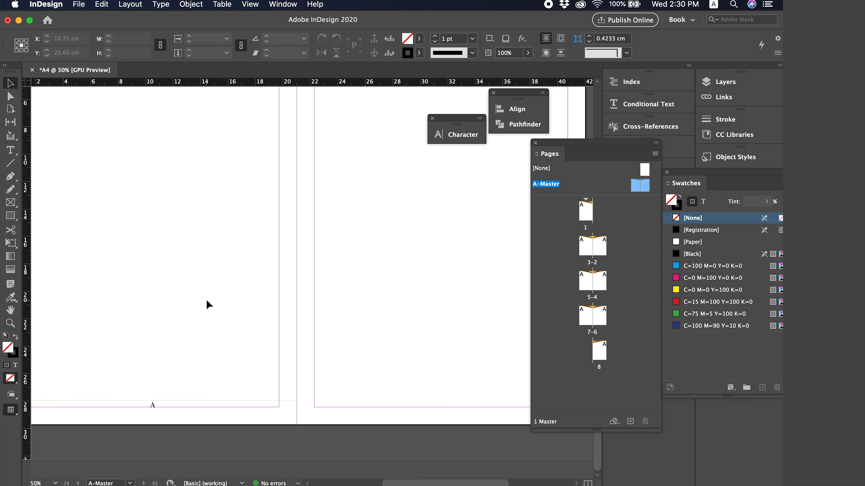
pyautogui.click(213, 403)
pyautogui.press('Tab')
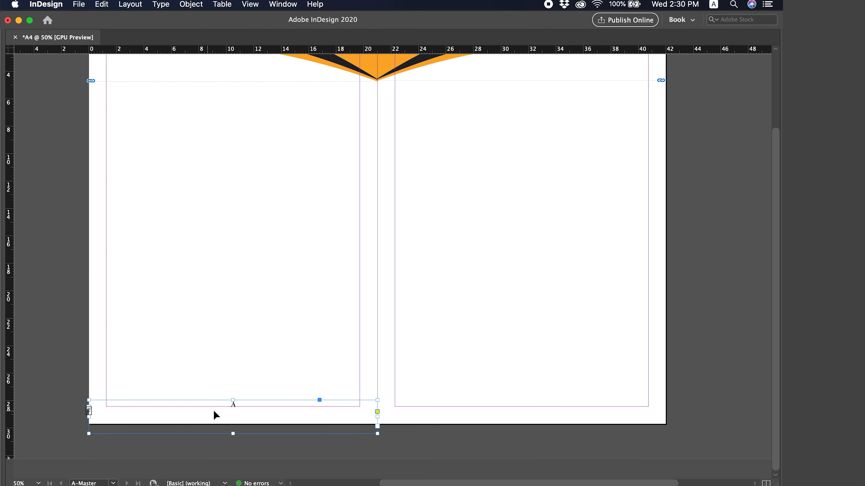
pyautogui.moveTo(213, 411); pyautogui.dragTo(495, 389)
pyautogui.click(512, 370)
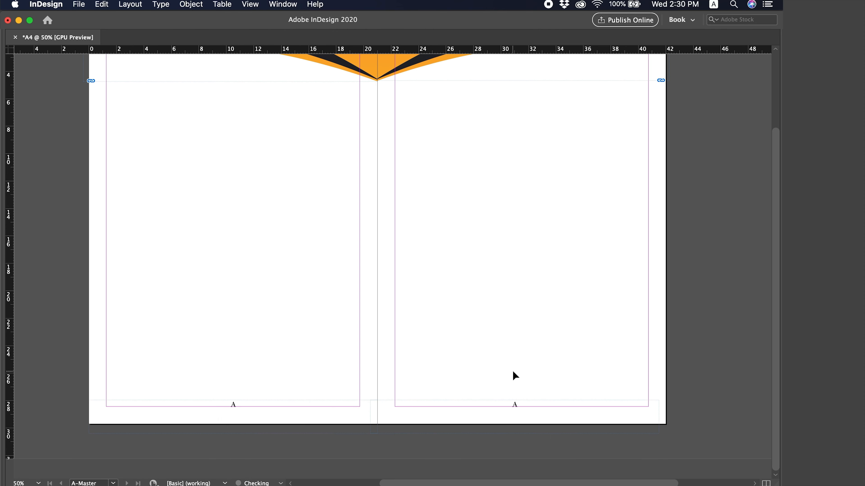
# Align the copied page number frame horizontally to the centre of the right page.
pyautogui.hscroll(5, 512, 370)
pyautogui.press('Tab')
pyautogui.moveTo(369, 375); pyautogui.dragTo(326, 436)
pyautogui.click(521, 114)
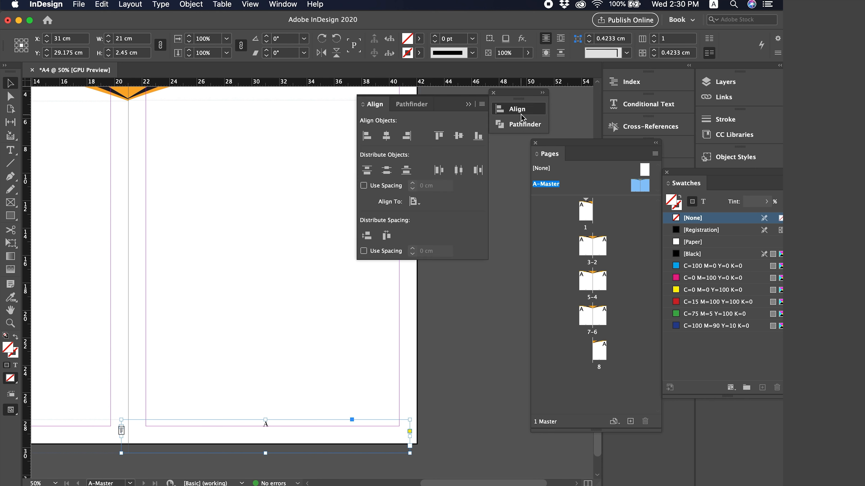
pyautogui.click(386, 136)
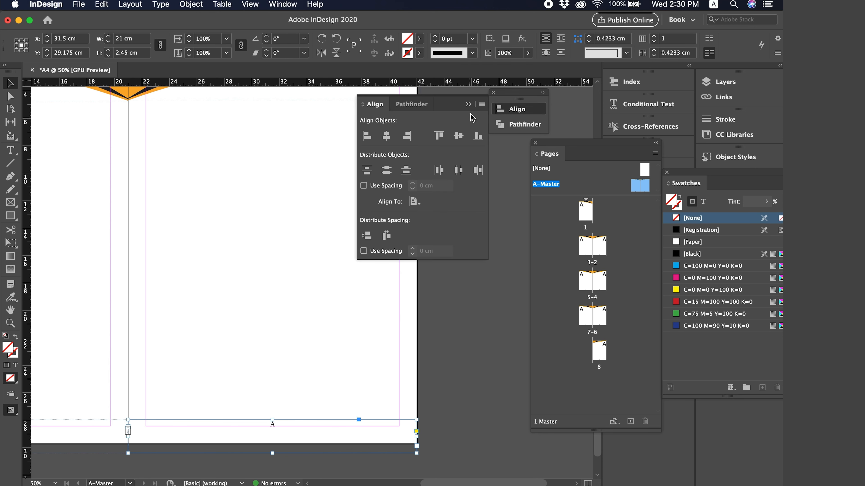
# Deselect the page number frame, put away the alignment options and examine the automatic page number at the foot of page 1.
pyautogui.click(469, 104)
pyautogui.click(466, 248)
pyautogui.press('super+minus')
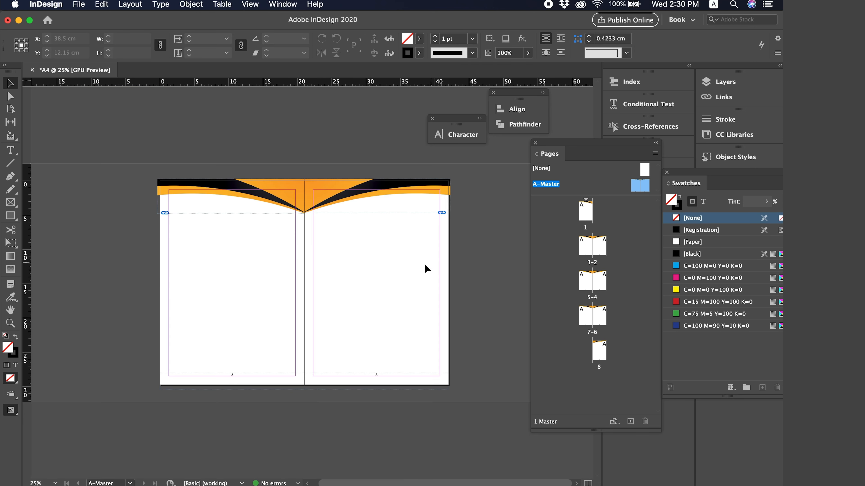
pyautogui.doubleClick(585, 211)
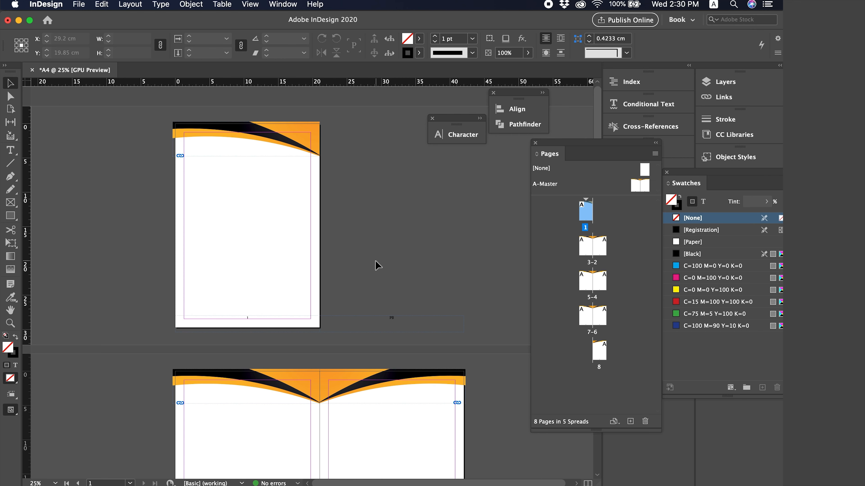
pyautogui.press('super+equal')
pyautogui.press('super+equal')
pyautogui.scroll(-5, 317, 296)
pyautogui.hscroll(-2, 317, 295)
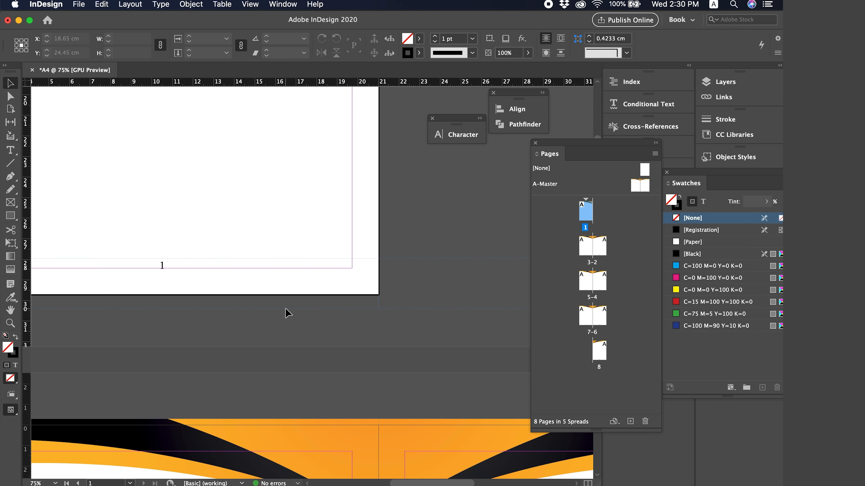
# Switch to Preview screen mode and examine the page numbers on the 3-2 and 5-4 spreads.
pyautogui.press('w')
pyautogui.press('super+minus')
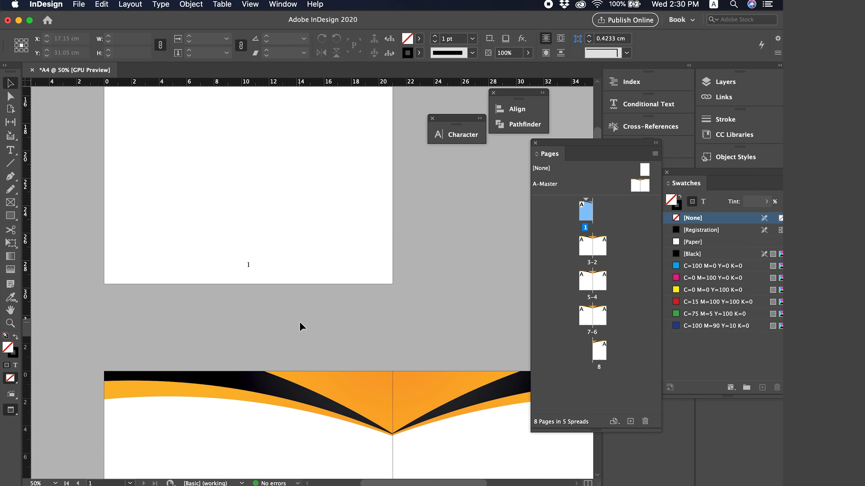
pyautogui.press('super+minus')
pyautogui.scroll(-5, 299, 322)
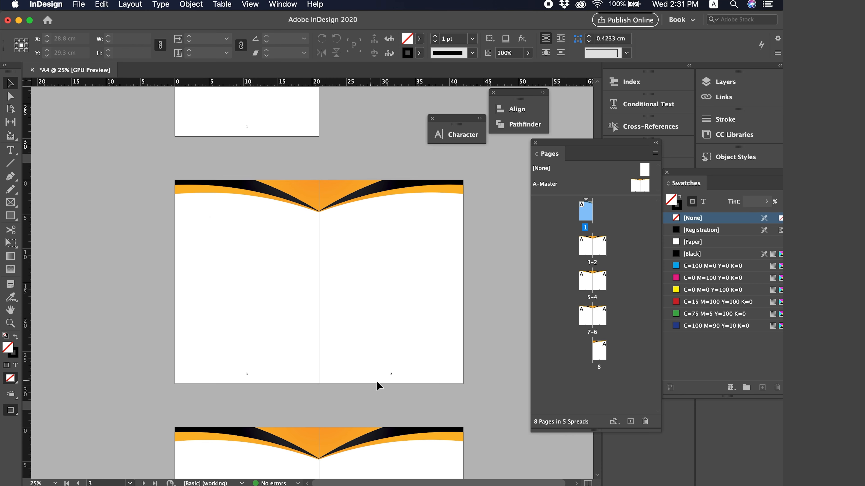
pyautogui.scroll(-3, 377, 383)
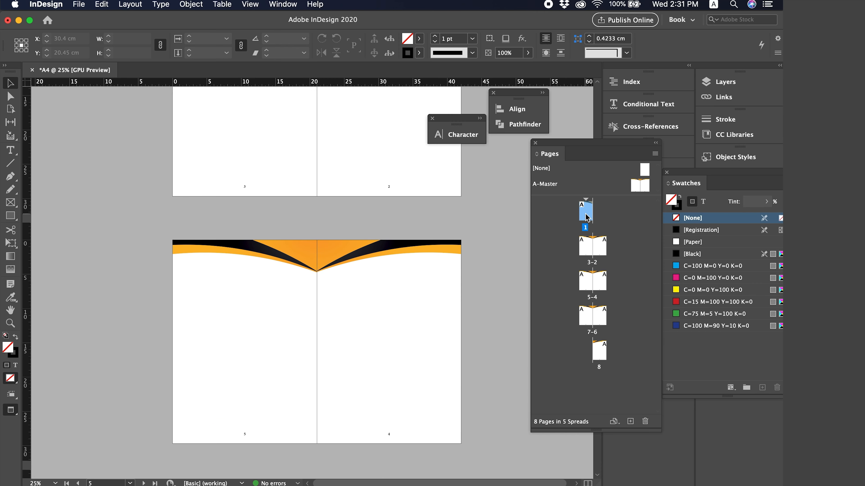
pyautogui.doubleClick(585, 217)
# Try a rectangle about 1.9 cm by 1.5 cm around the left A-Master page number, and delete it.
pyautogui.doubleClick(636, 188)
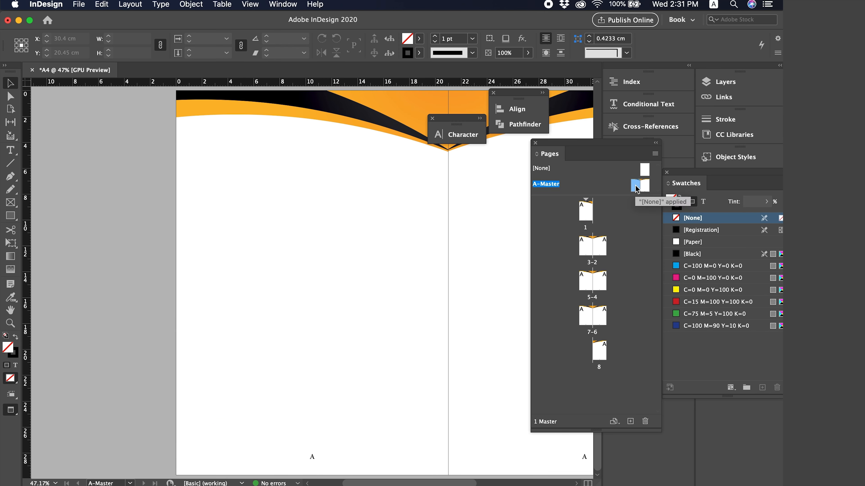
pyautogui.hscroll(3, 372, 268)
pyautogui.scroll(-2, 371, 268)
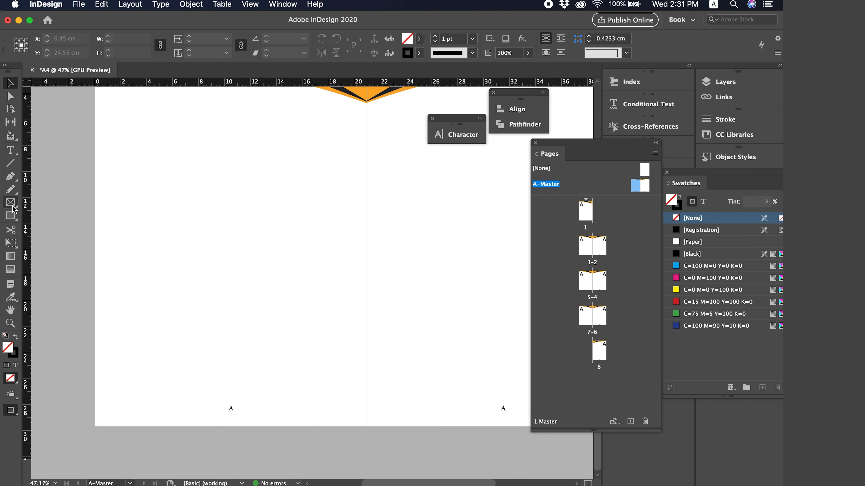
pyautogui.click(10, 216)
pyautogui.moveTo(219, 400); pyautogui.dragTo(244, 420)
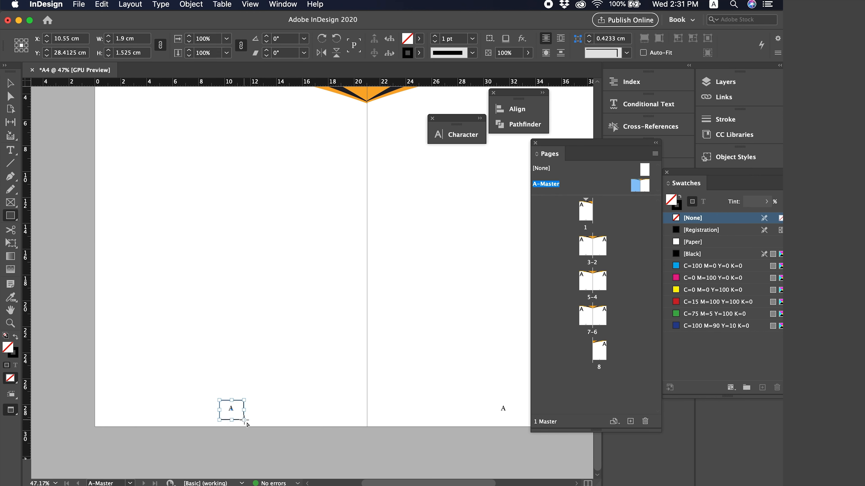
pyautogui.press('v')
pyautogui.press('Delete')
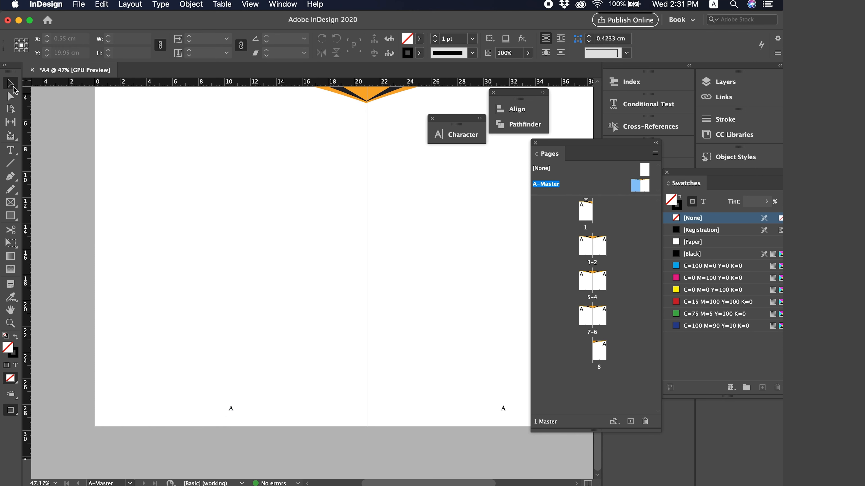
# Go through all document pages from 1 to 8 in Preview mode, checking the header artwork and page numbers.
pyautogui.press('super+minus')
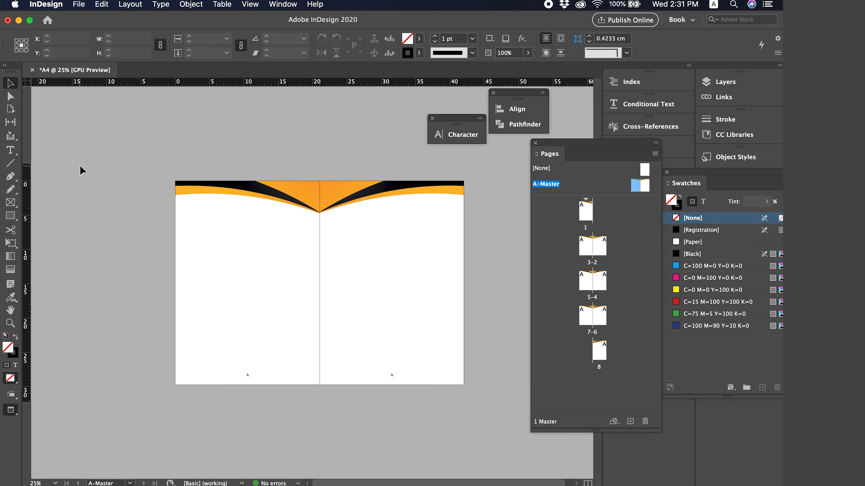
pyautogui.click(581, 216)
pyautogui.doubleClick(583, 218)
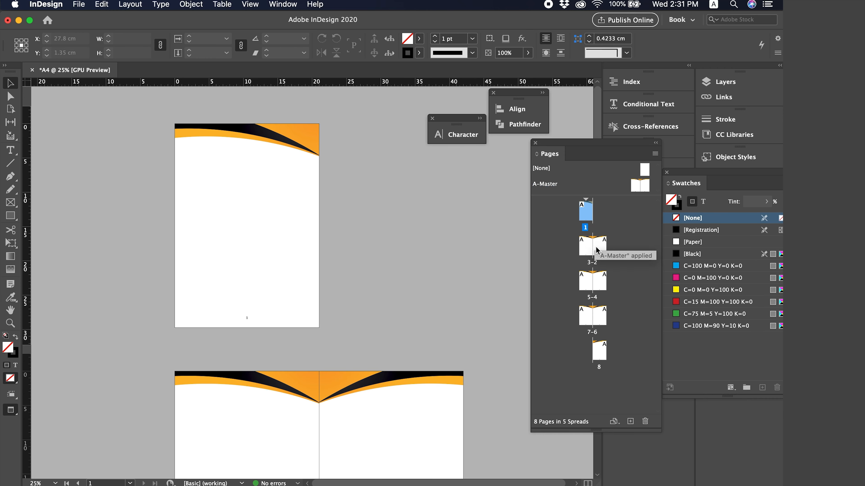
pyautogui.doubleClick(586, 250)
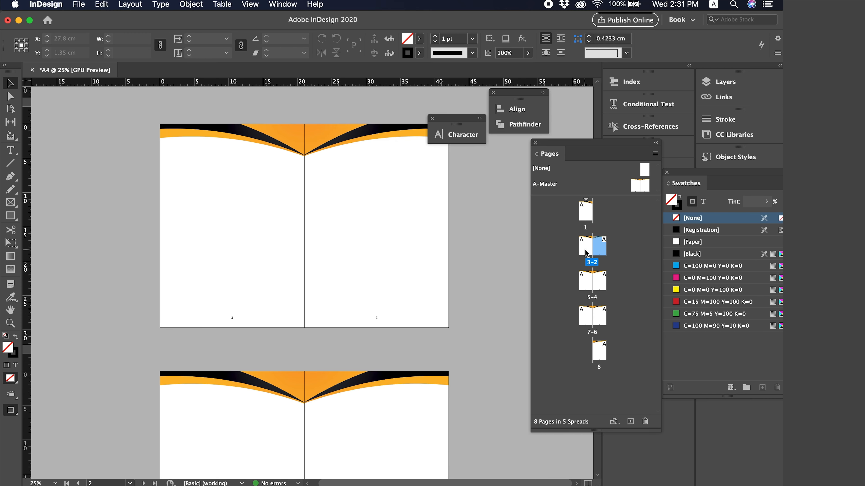
pyautogui.doubleClick(604, 284)
pyautogui.doubleClick(586, 281)
pyautogui.click(599, 314)
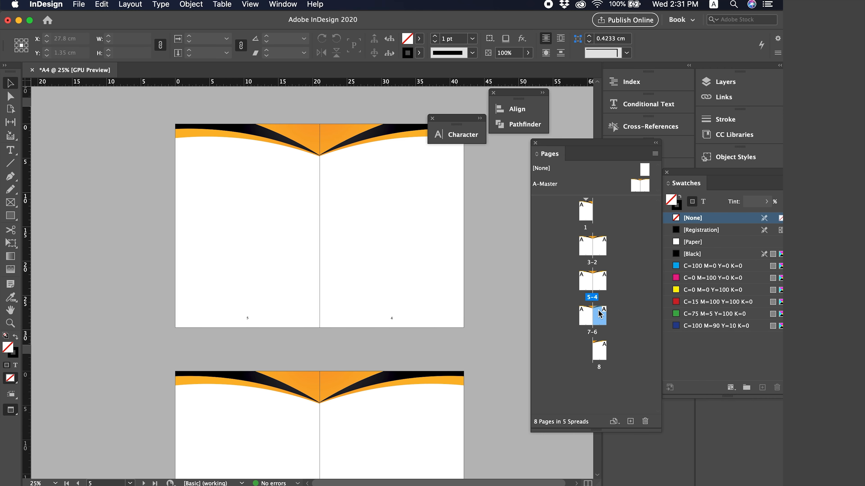
pyautogui.doubleClick(600, 314)
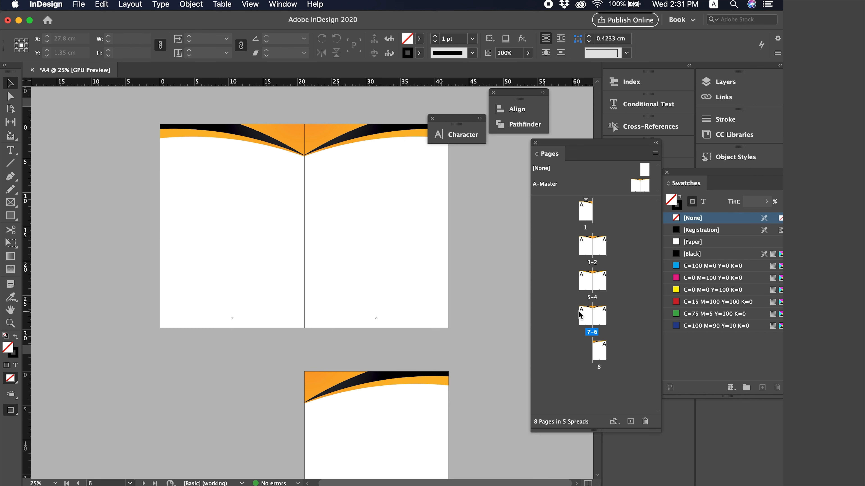
pyautogui.doubleClick(599, 351)
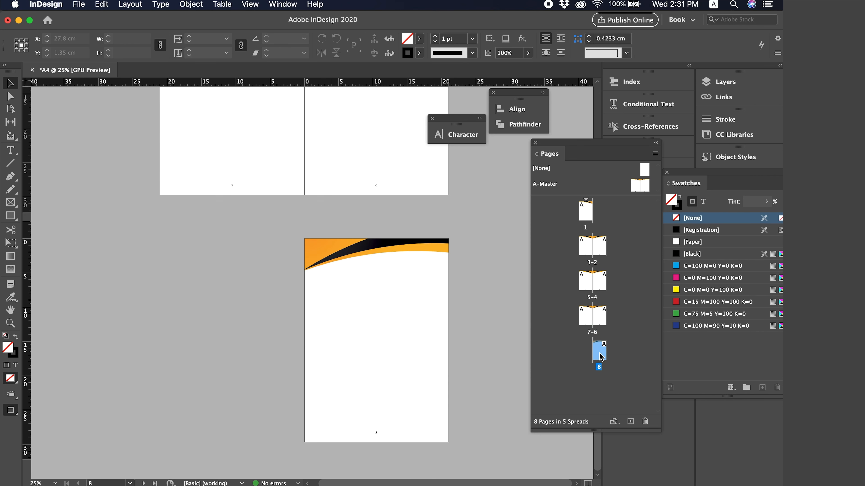
pyautogui.doubleClick(585, 211)
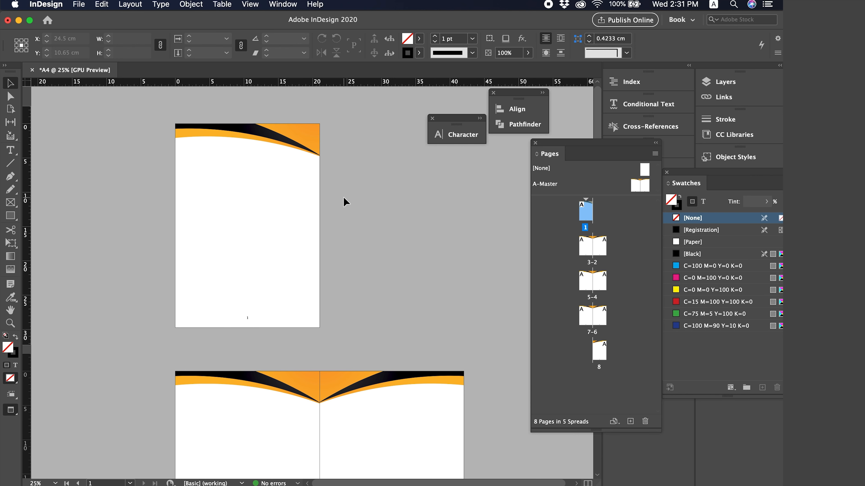
# Return to Normal screen mode and compare the A-Master spread with page 1 and the spreads below it.
pyautogui.click(11, 150)
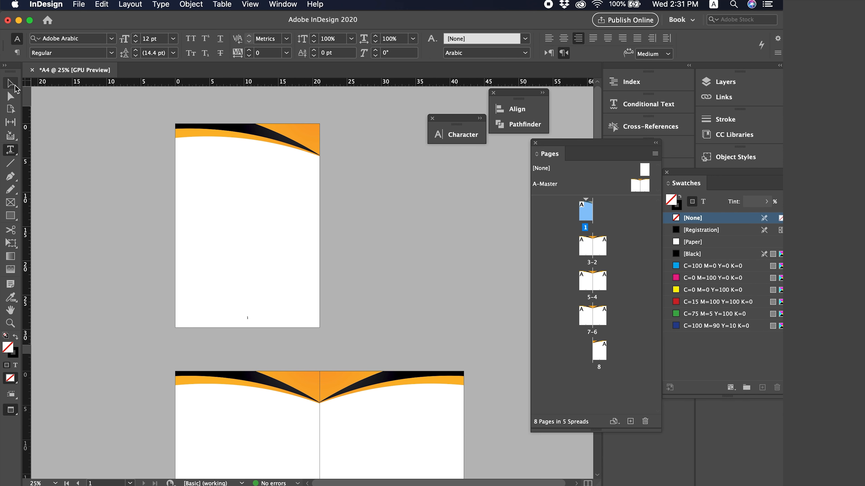
pyautogui.click(14, 87)
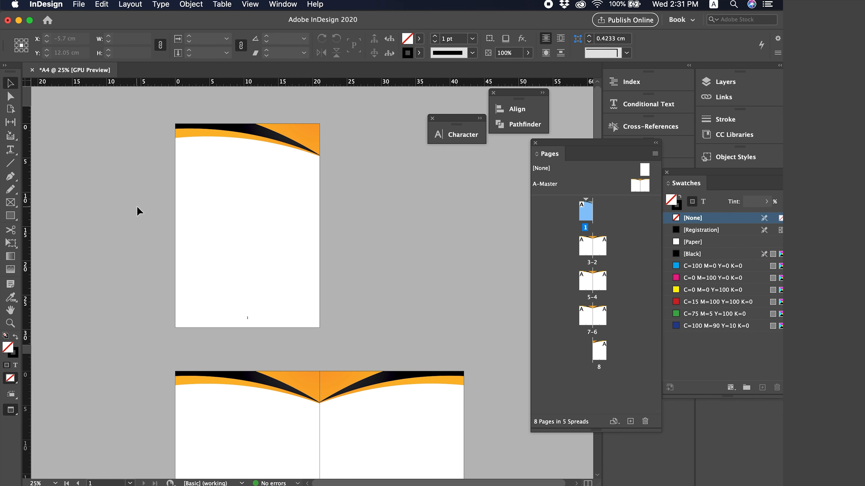
pyautogui.press('w')
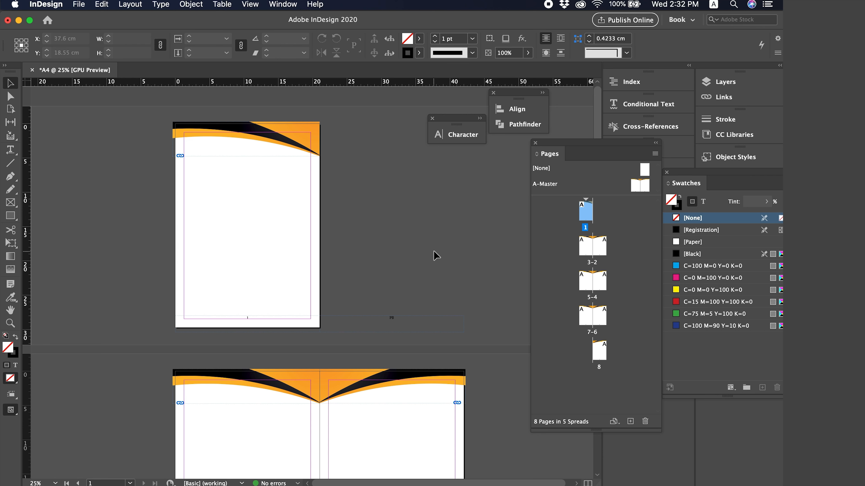
pyautogui.doubleClick(635, 186)
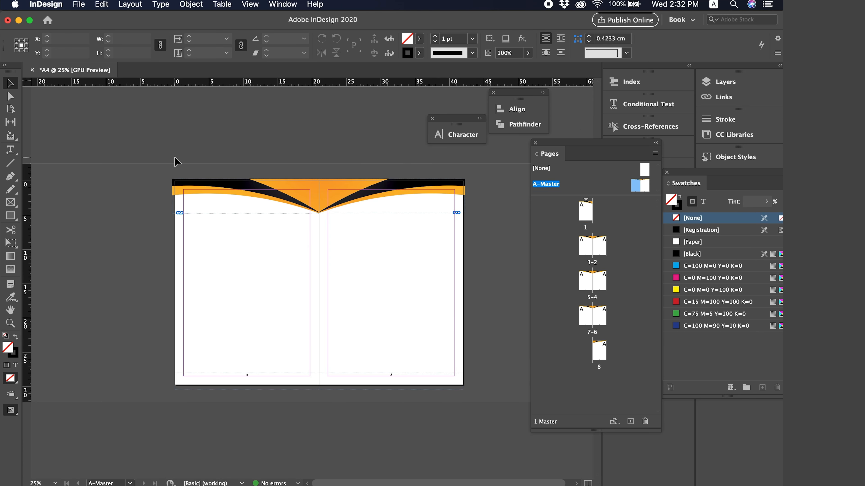
pyautogui.doubleClick(587, 209)
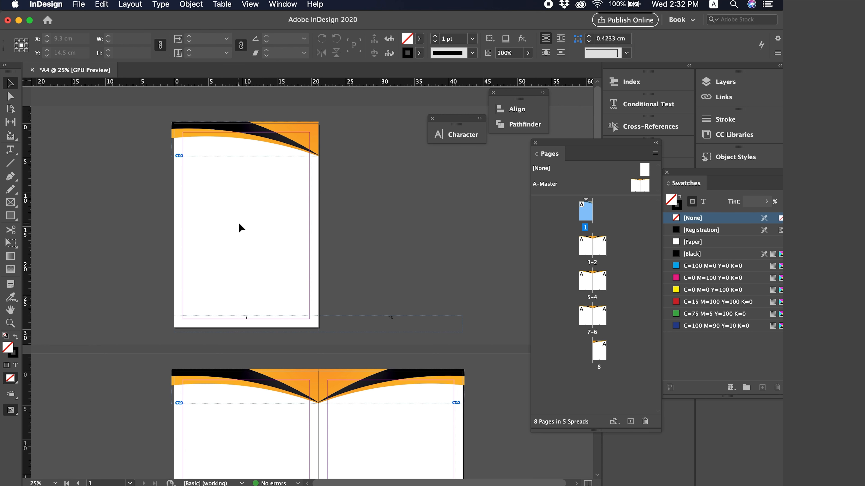
pyautogui.scroll(-4, 395, 309)
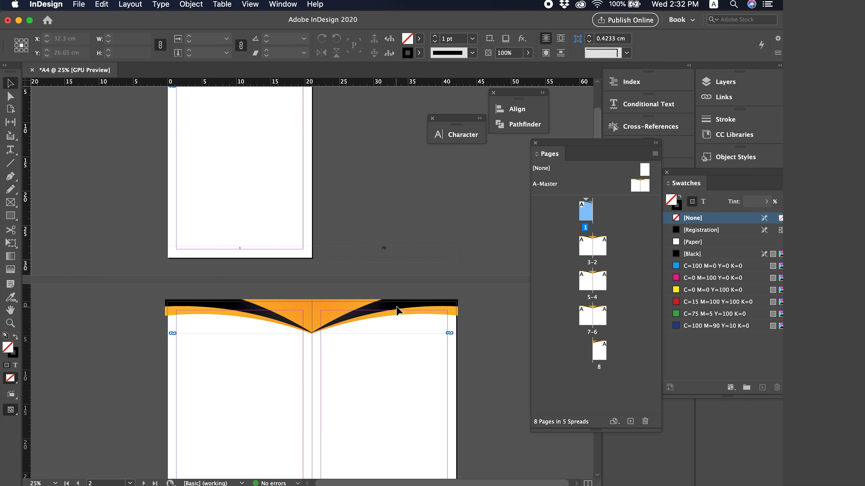
pyautogui.press('super+minus')
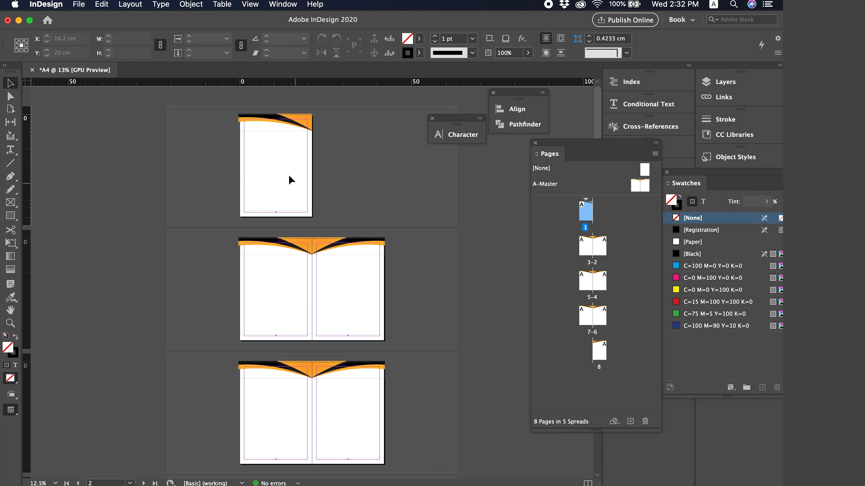
pyautogui.press('super+equal')
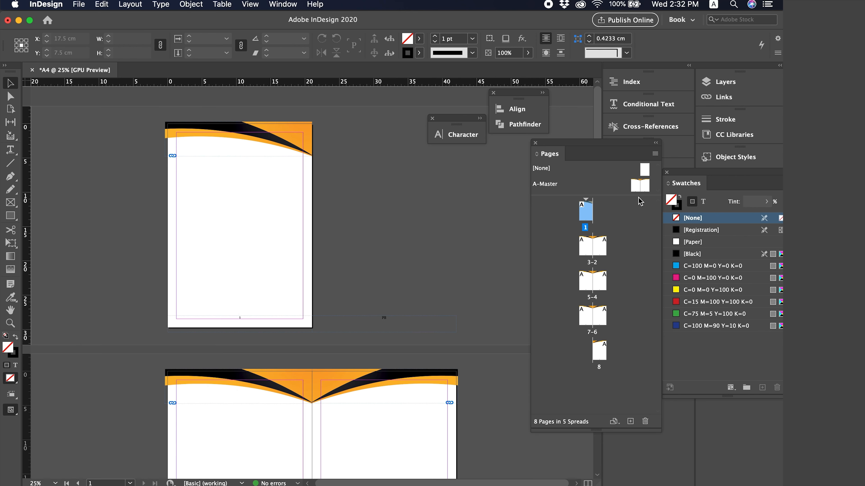
# Draw a text frame on the left A-Master page, about 18.5 cm wide and 16.3 cm high, and fit it between the side margins.
pyautogui.doubleClick(636, 186)
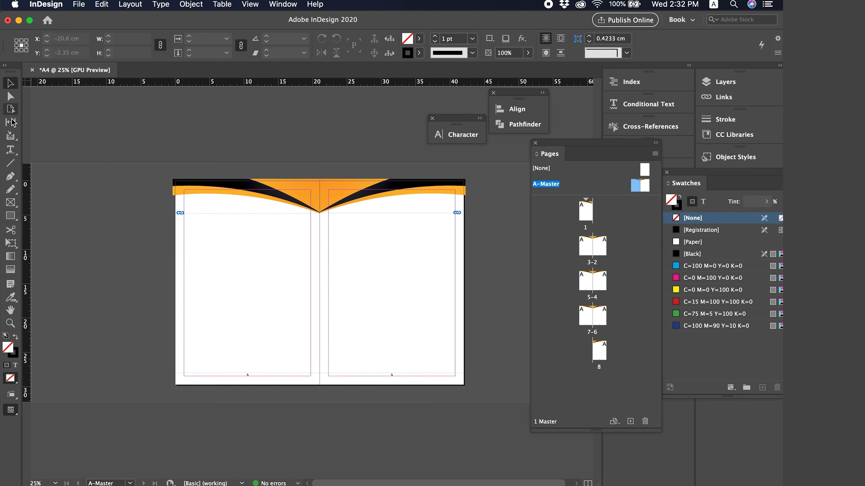
pyautogui.click(10, 149)
pyautogui.moveTo(138, 219); pyautogui.dragTo(54, 332)
pyautogui.press('Escape')
pyautogui.moveTo(106, 257); pyautogui.dragTo(280, 264)
pyautogui.moveTo(228, 283); pyautogui.dragTo(184, 285)
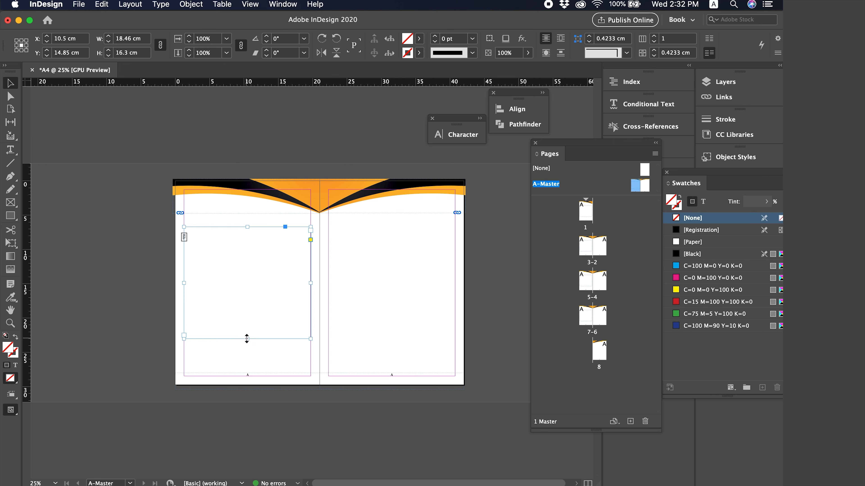
# Resize the left text frame to about 19.4 cm high, spanning from below the header to above the page number.
pyautogui.moveTo(245, 338); pyautogui.dragTo(245, 359)
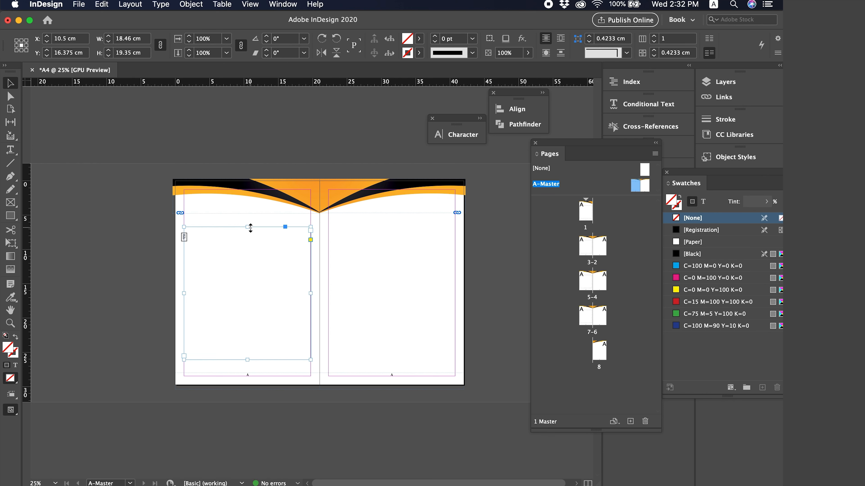
pyautogui.moveTo(251, 237); pyautogui.dragTo(246, 227)
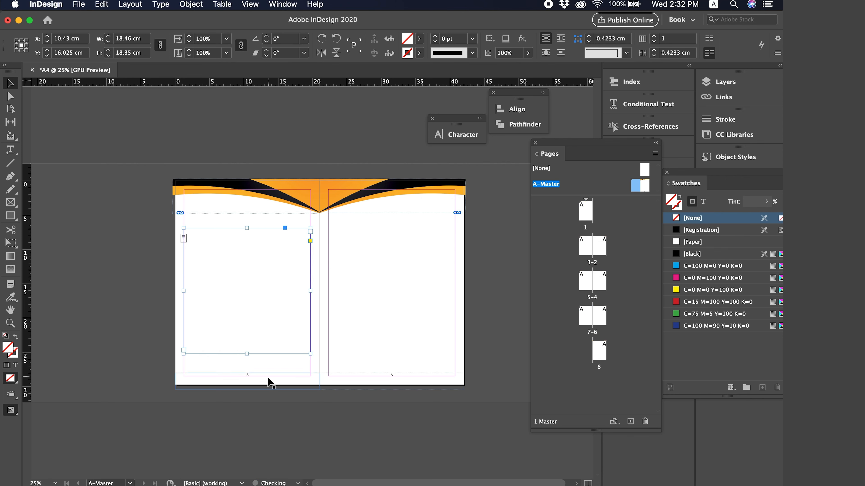
pyautogui.moveTo(246, 353); pyautogui.dragTo(246, 362)
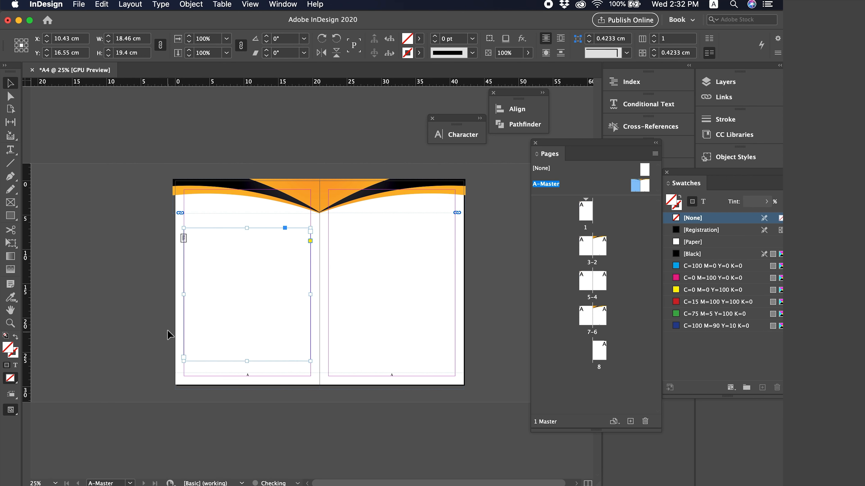
pyautogui.click(155, 322)
# Duplicate the left text frame onto the right A-Master page between its side margins, at the same height.
pyautogui.click(241, 277)
pyautogui.moveTo(221, 292); pyautogui.dragTo(376, 280)
pyautogui.click(469, 285)
pyautogui.click(303, 247)
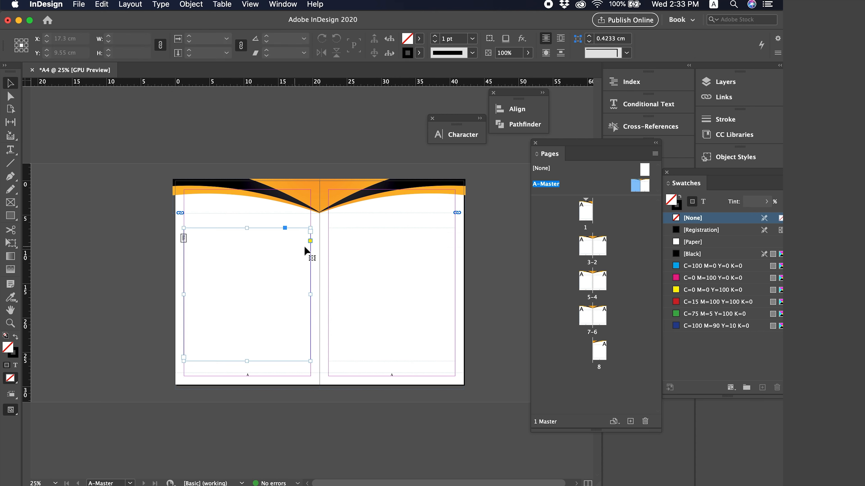
pyautogui.click(385, 244)
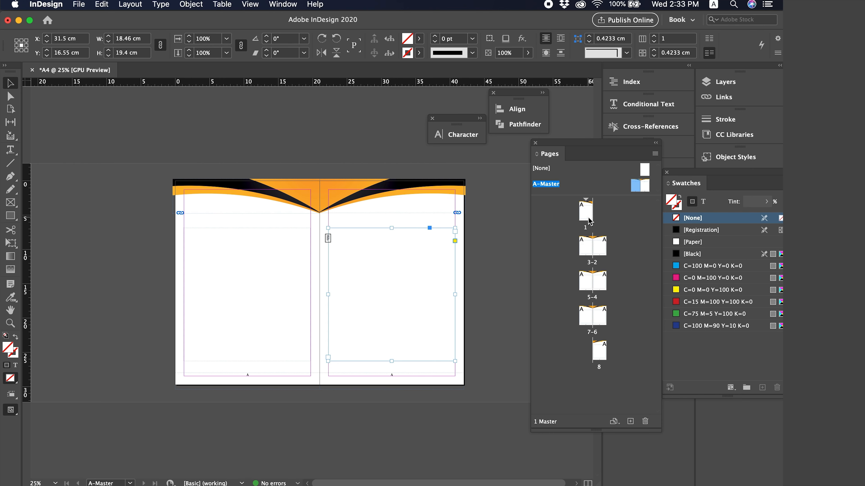
# Examine page 1 and the 3-2 spread for the text frames inherited from the A-Master.
pyautogui.doubleClick(584, 210)
pyautogui.scroll(-3, 277, 246)
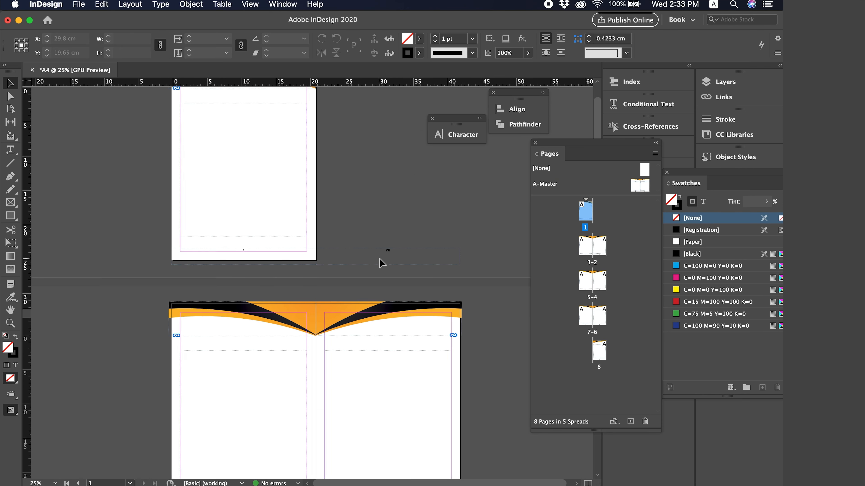
pyautogui.click(586, 239)
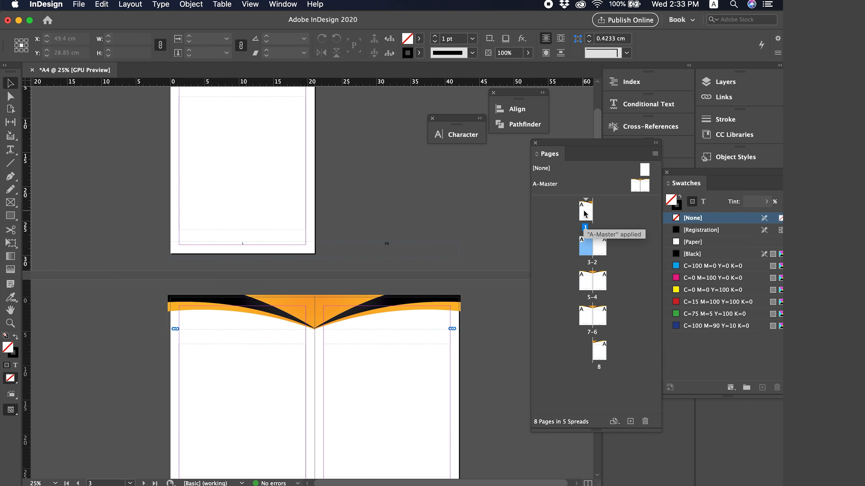
pyautogui.doubleClick(584, 211)
pyautogui.scroll(-4, 457, 290)
pyautogui.hscroll(2, 456, 291)
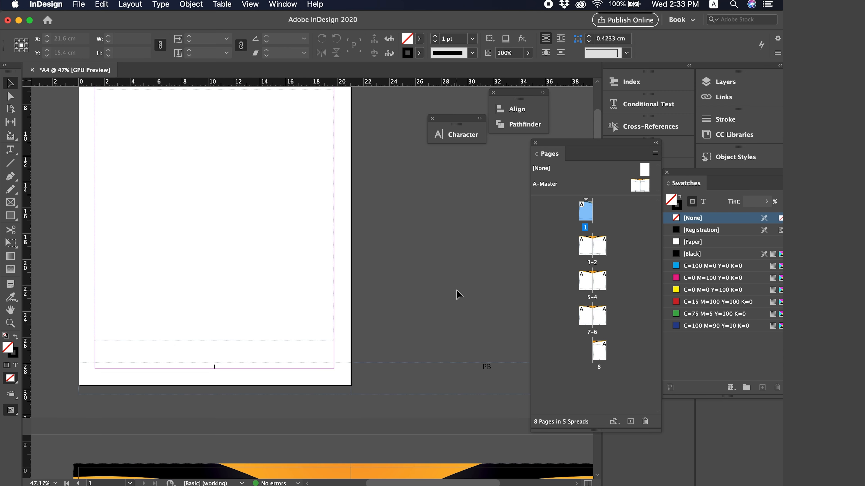
# Delete the stray PB page number frame on the pasteboard beside page 1.
pyautogui.hscroll(2, 453, 341)
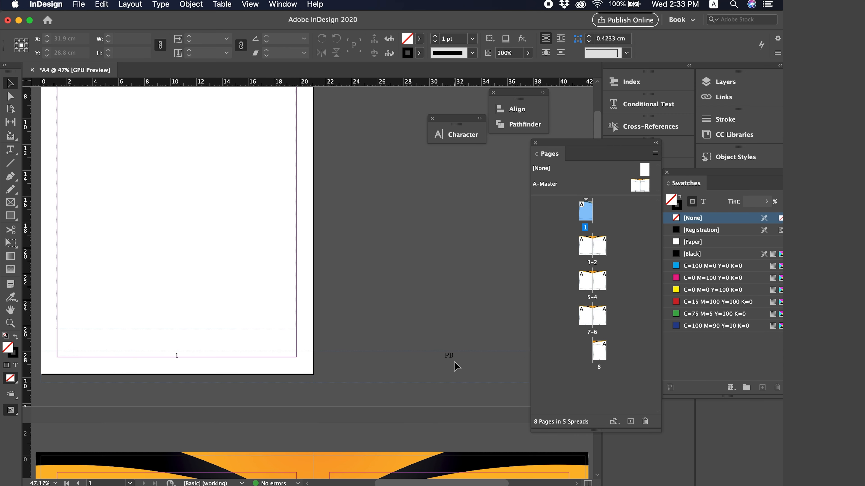
pyautogui.scroll(-15, 432, 317)
pyautogui.hscroll(5, 433, 316)
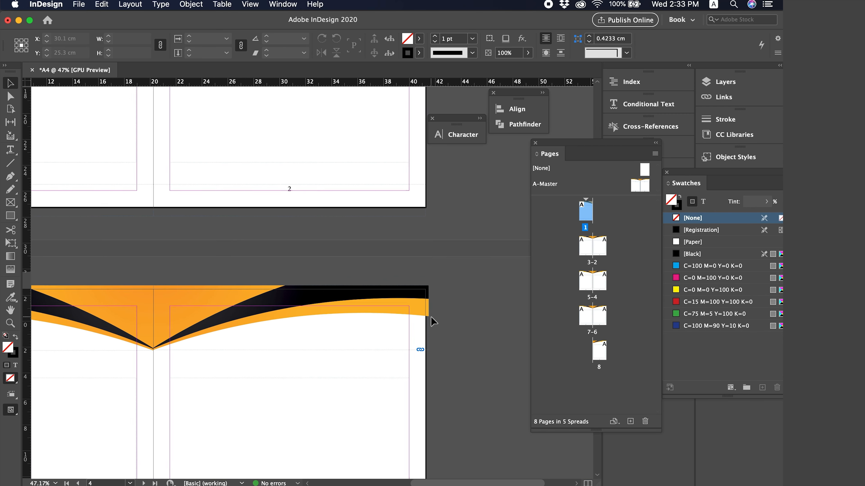
pyautogui.scroll(15, 430, 316)
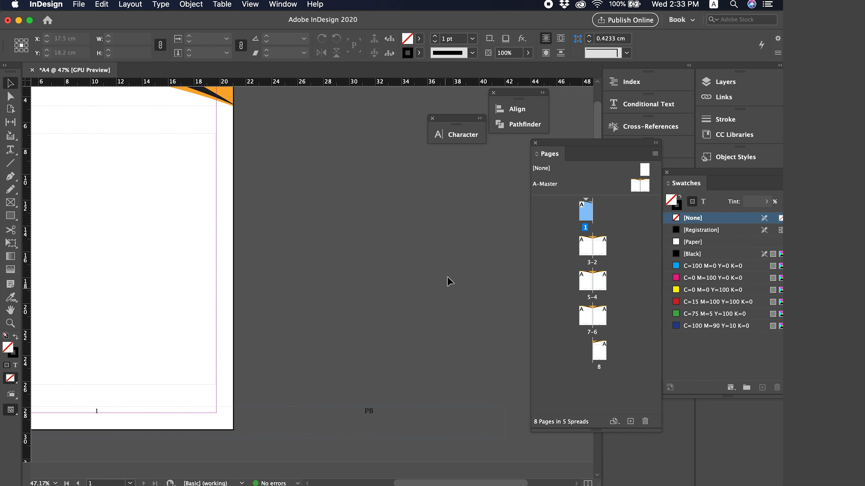
pyautogui.scroll(-1, 448, 277)
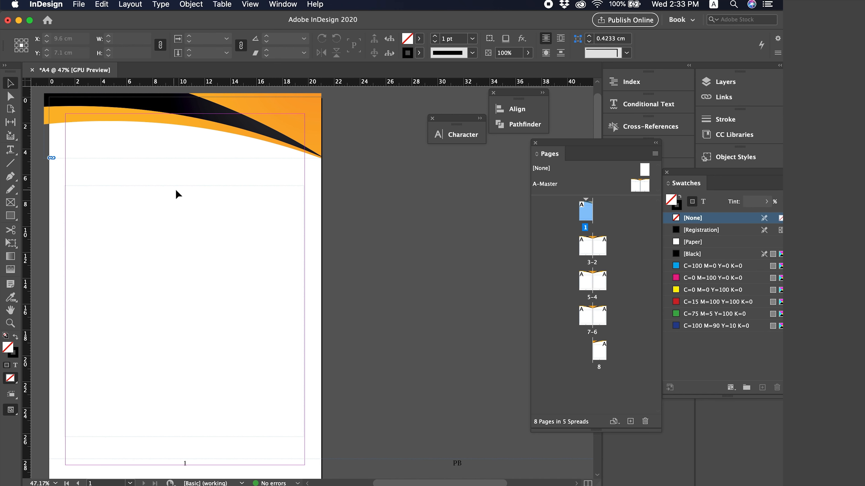
pyautogui.scroll(-5, 372, 323)
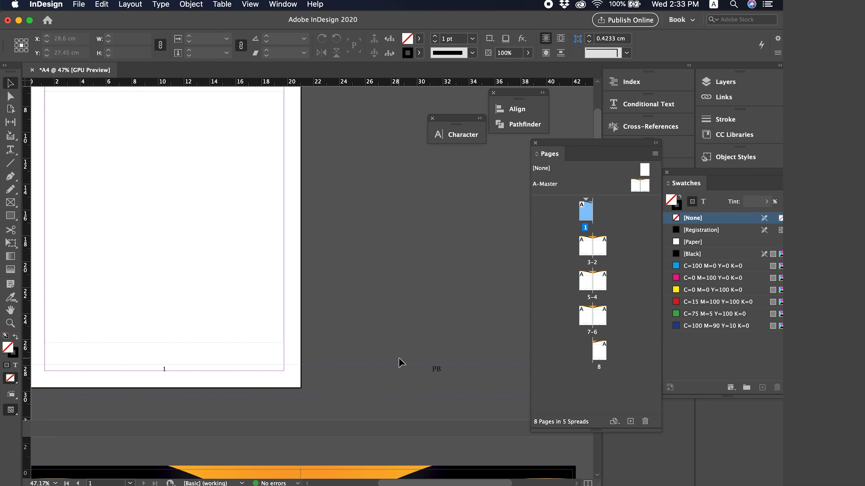
pyautogui.click(369, 374)
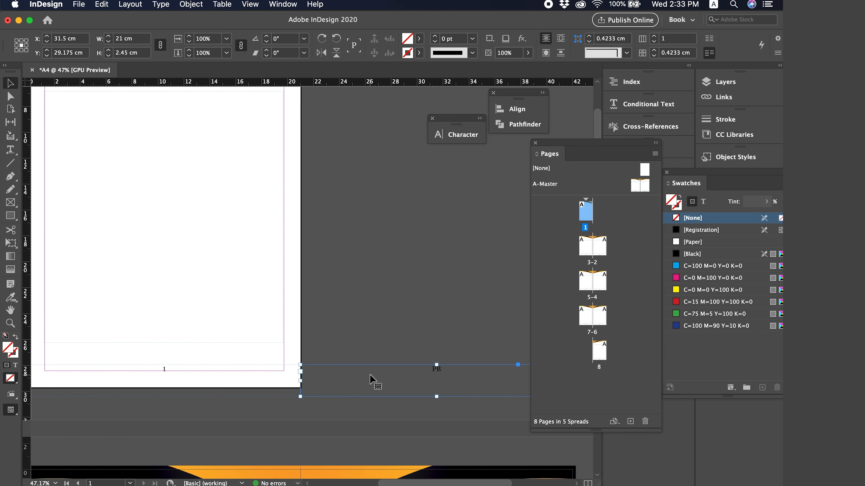
pyautogui.press('Delete')
pyautogui.scroll(2, 373, 340)
pyautogui.hscroll(-2, 372, 340)
pyautogui.scroll(1, 372, 340)
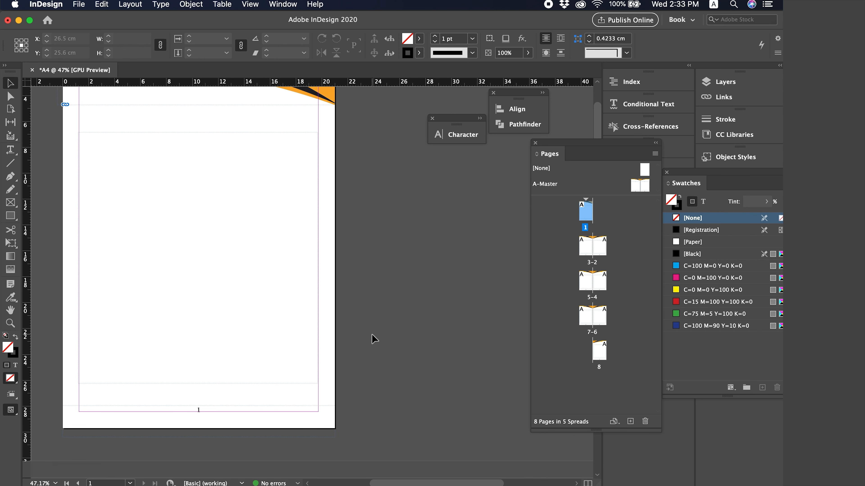
# Try overriding all master page items on page 1 and selecting its body text frame.
pyautogui.doubleClick(592, 212)
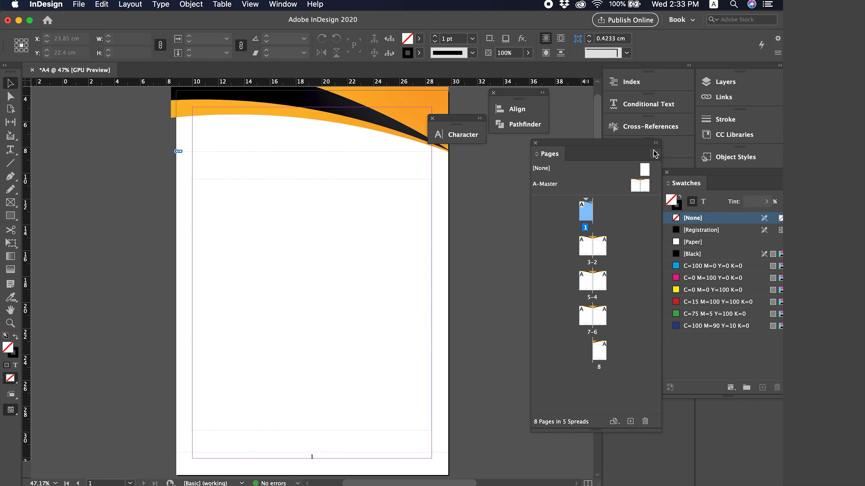
pyautogui.click(655, 154)
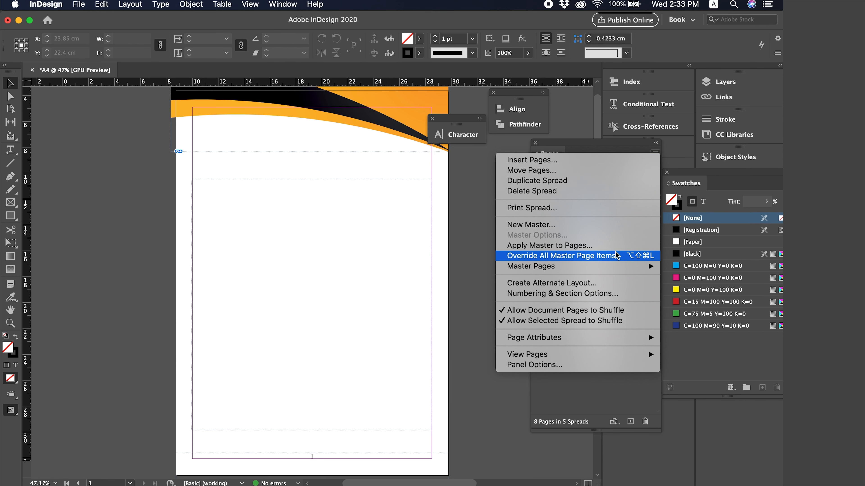
pyautogui.click(622, 256)
pyautogui.click(394, 268)
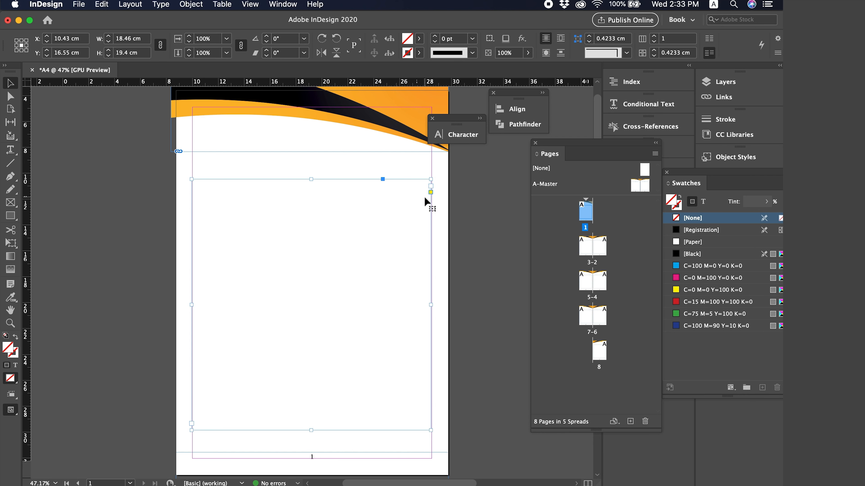
pyautogui.click(393, 144)
pyautogui.click(468, 215)
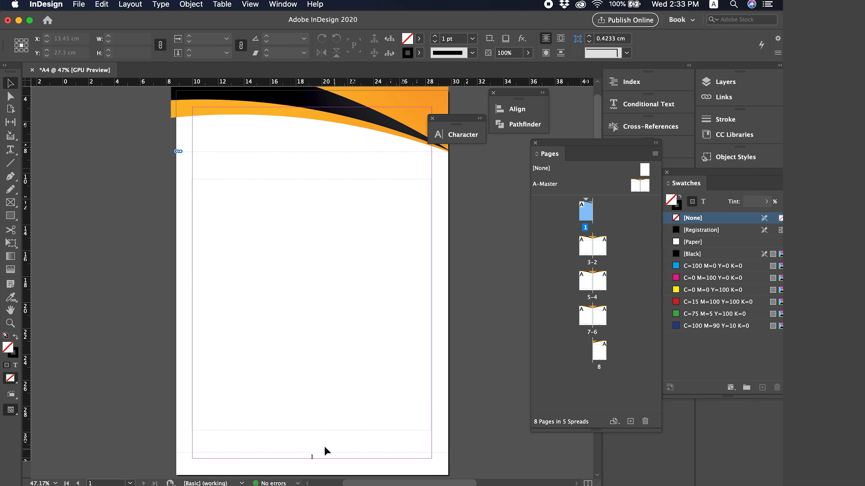
# Override the inherited body text frame on page 1 so it can be selected and edited.
pyautogui.scroll(1, 328, 349)
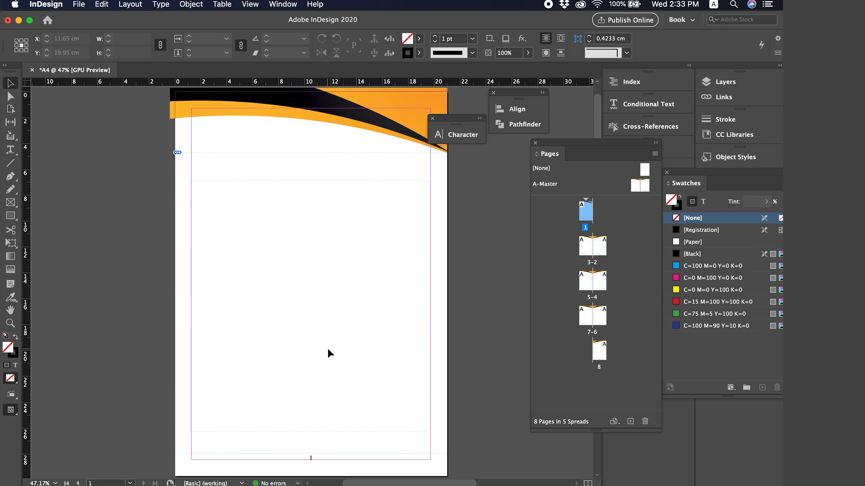
pyautogui.hscroll(3, 329, 353)
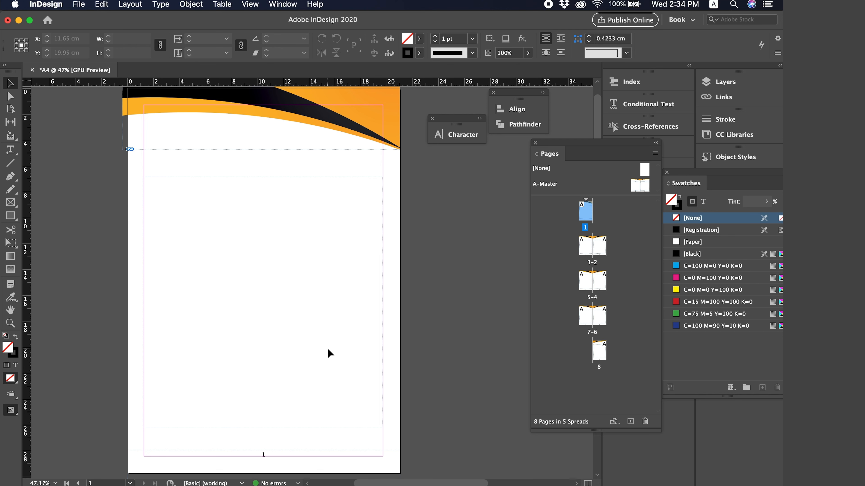
pyautogui.click(326, 329)
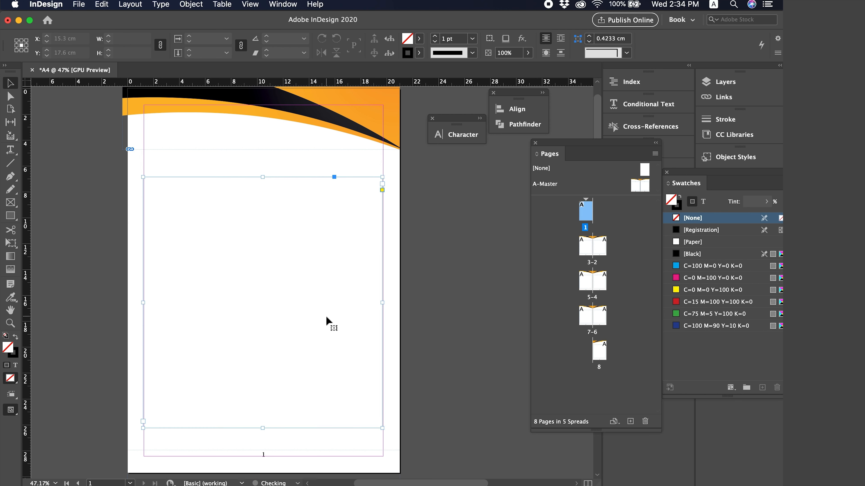
pyautogui.click(439, 255)
pyautogui.click(254, 296)
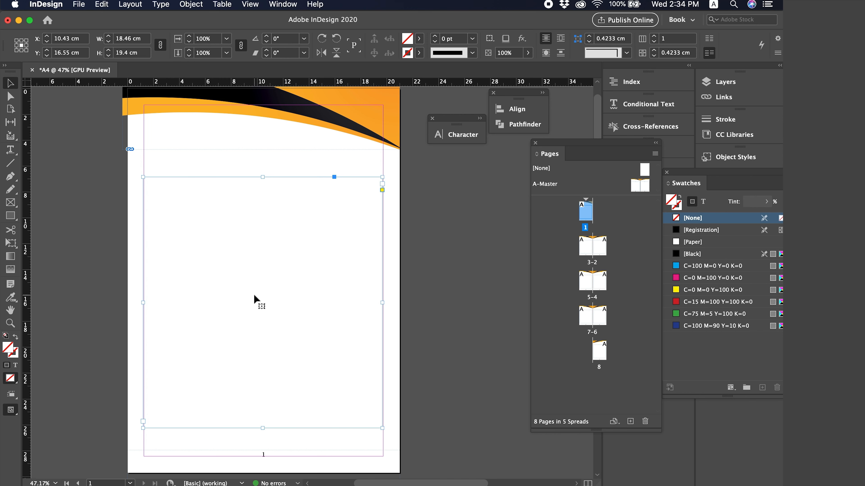
# Override both inherited body text frames on the 3-2 spread.
pyautogui.press('super+minus')
pyautogui.press('super+minus')
pyautogui.scroll(-1, 254, 295)
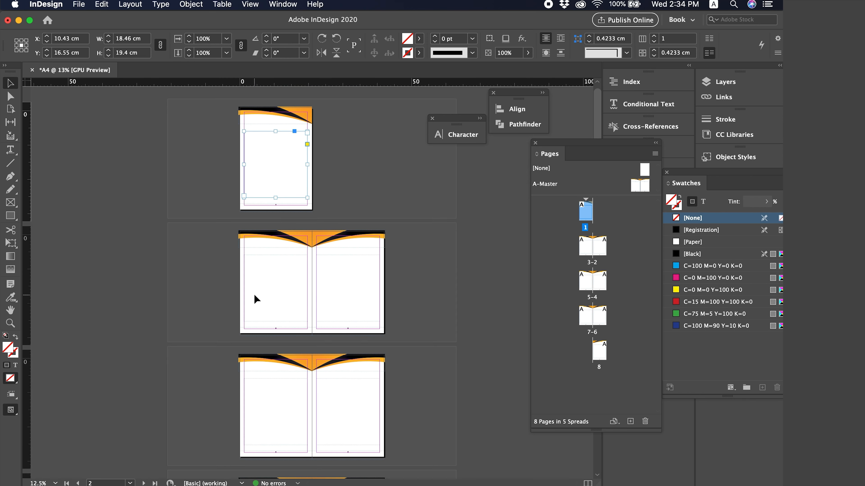
pyautogui.click(354, 303)
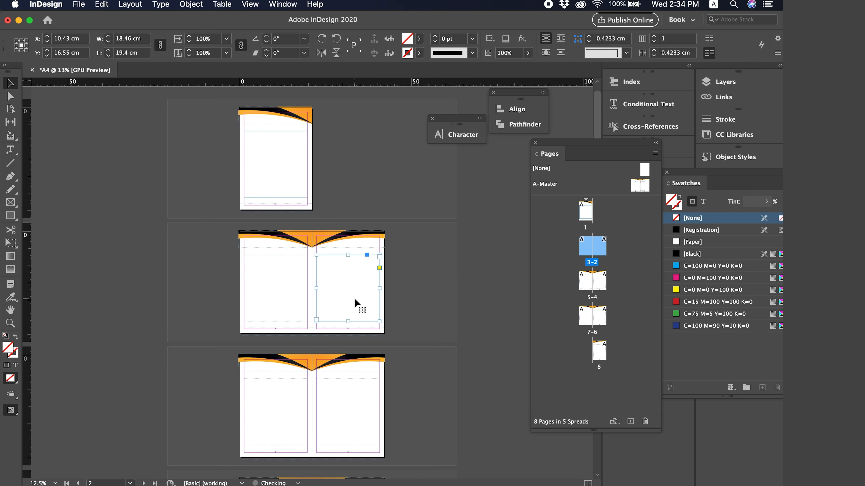
pyautogui.keyDown('shift'); pyautogui.click(251, 300); pyautogui.keyUp('shift')
pyautogui.click(394, 349)
# Override both inherited body text frames on the 5-4 spread.
pyautogui.scroll(-1, 393, 349)
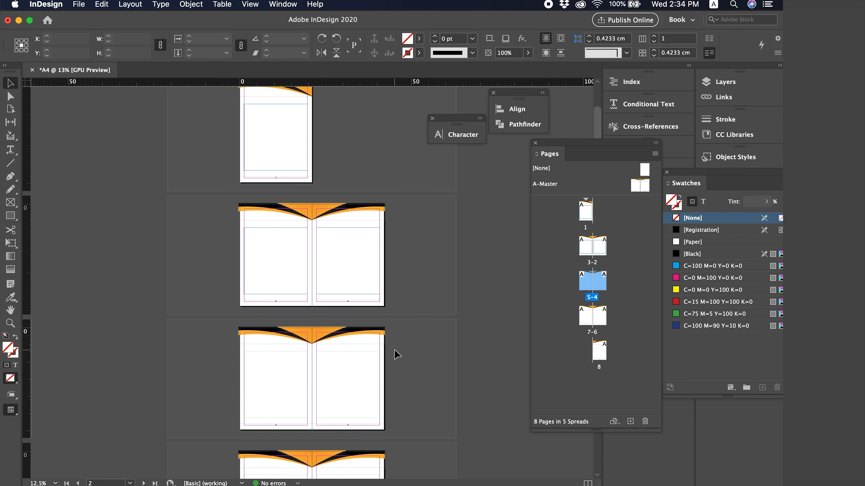
pyautogui.click(334, 389)
pyautogui.keyDown('shift'); pyautogui.click(265, 396); pyautogui.keyUp('shift')
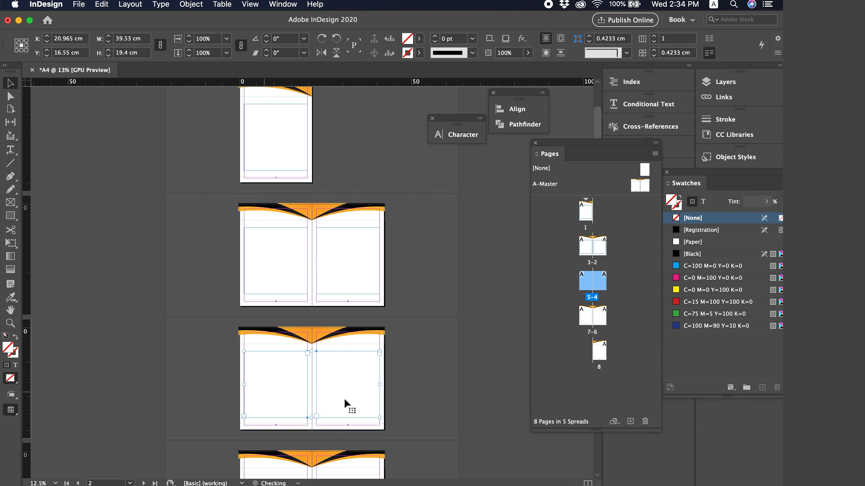
pyautogui.scroll(-1, 407, 388)
pyautogui.click(402, 411)
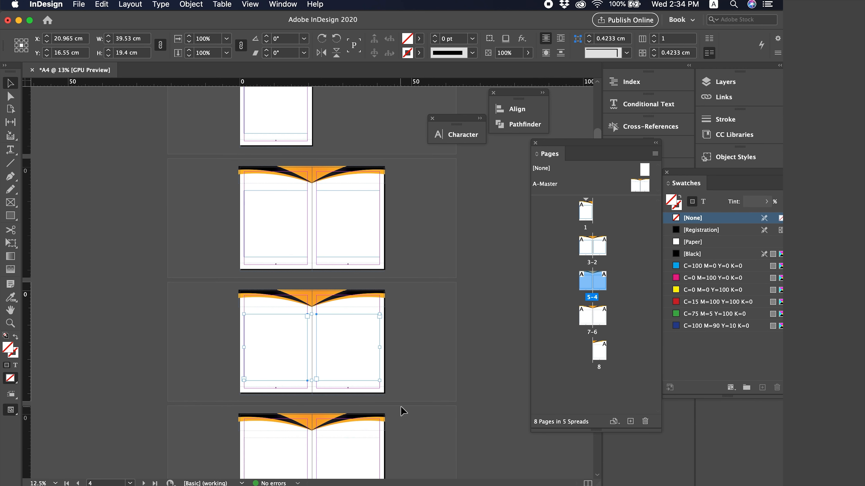
# Override both inherited body text frames on the 7-6 spread.
pyautogui.scroll(-2, 402, 411)
pyautogui.keyDown('shift'); pyautogui.keyDown('super'); pyautogui.click(373, 387); pyautogui.keyUp('super'); pyautogui.keyUp('shift')
pyautogui.click(428, 389)
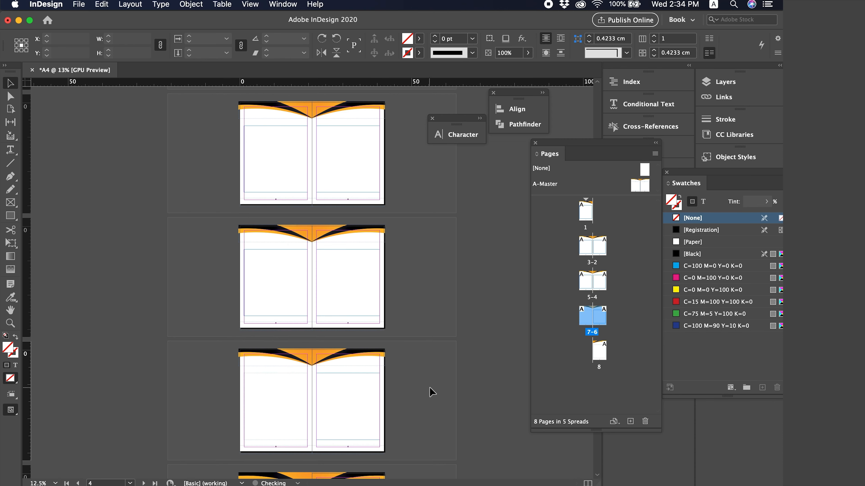
pyautogui.scroll(-1, 426, 388)
pyautogui.keyDown('shift'); pyautogui.keyDown('super'); pyautogui.click(294, 360); pyautogui.keyUp('super'); pyautogui.keyUp('shift')
# Override the body text frame on page 8 and delete the wave header half that lies outside the page.
pyautogui.scroll(-3, 410, 388)
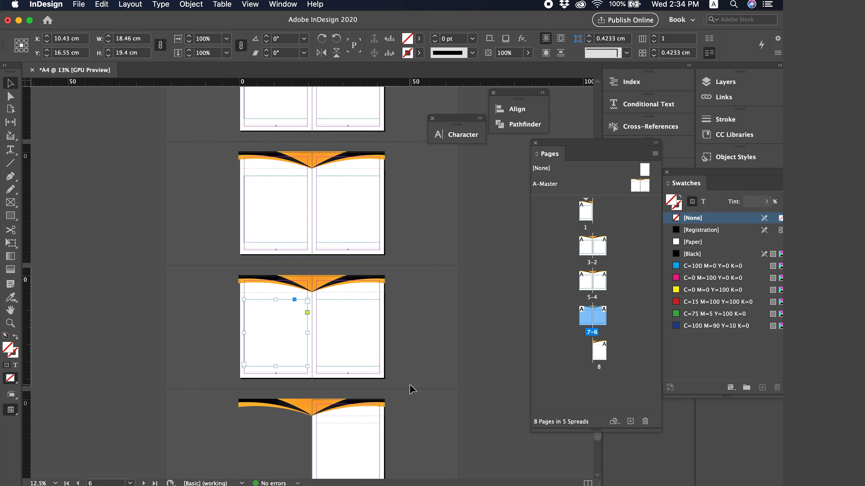
pyautogui.click(339, 409)
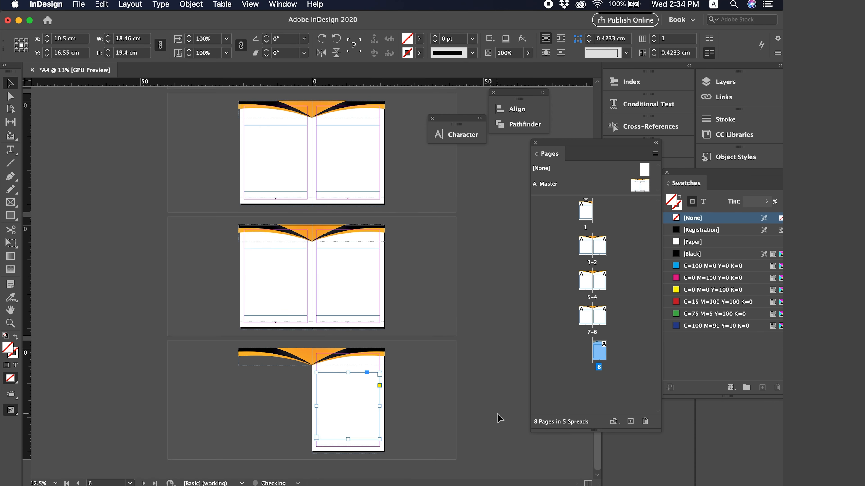
pyautogui.keyDown('shift'); pyautogui.keyDown('super'); pyautogui.click(298, 366); pyautogui.keyUp('super'); pyautogui.keyUp('shift')
pyautogui.press('Delete')
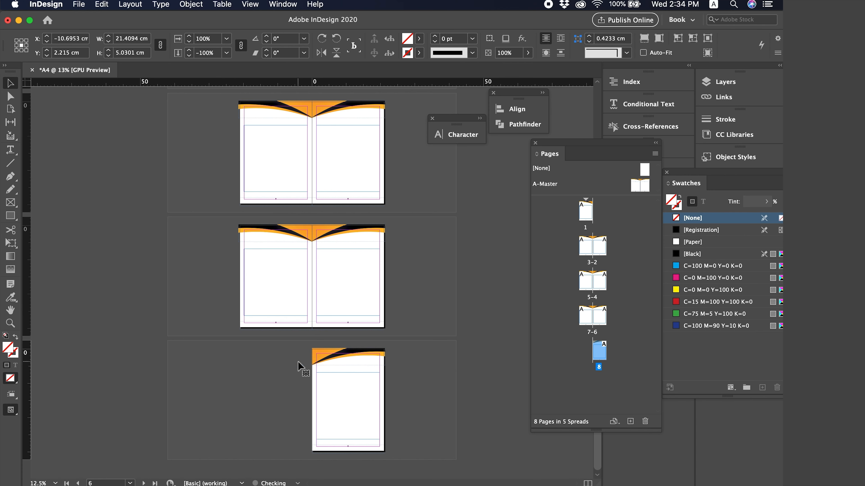
# Place the text cursor in the body text frame on page 1 with the Type tool.
pyautogui.scroll(8, 358, 220)
pyautogui.keyDown('shift'); pyautogui.keyDown('super'); pyautogui.click(307, 195); pyautogui.keyUp('super'); pyautogui.keyUp('shift')
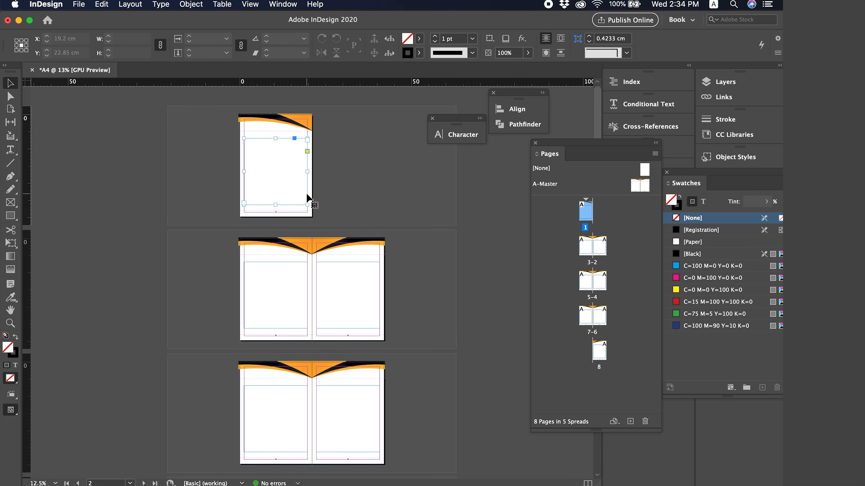
pyautogui.click(379, 185)
pyautogui.press('super+equal')
pyautogui.press('super+equal')
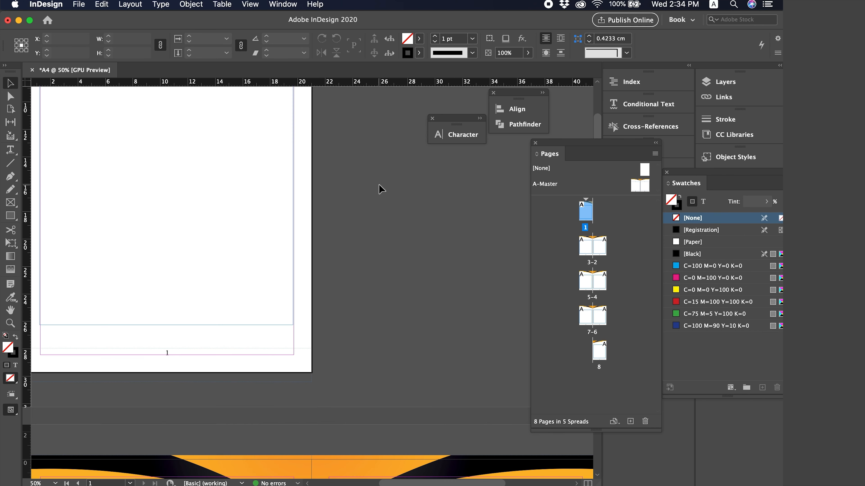
pyautogui.scroll(5, 378, 184)
pyautogui.hscroll(-4, 378, 184)
pyautogui.click(10, 149)
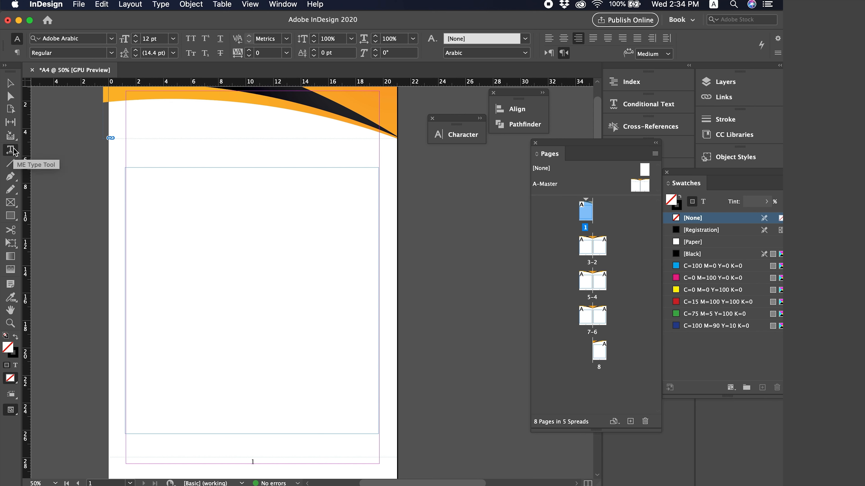
pyautogui.click(307, 201)
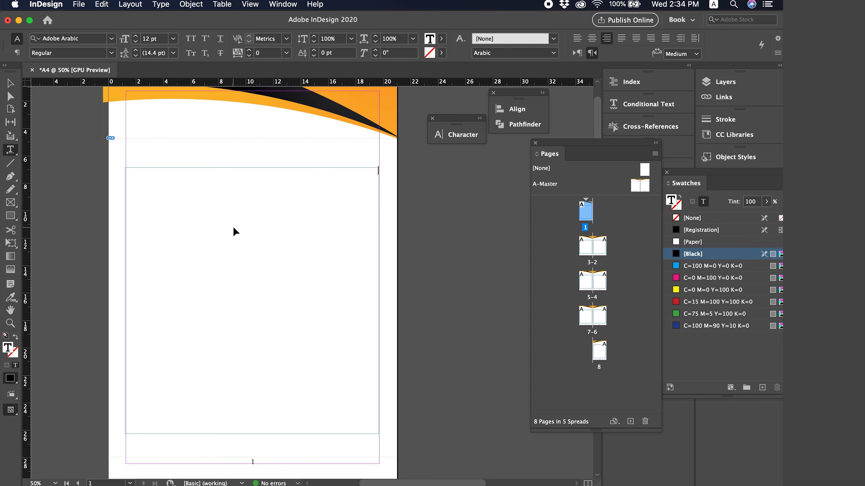
# Switch to Word to view the selected Arabic article text and return to InDesign.
pyautogui.press('super+Tab')
pyautogui.press('super+Tab')
pyautogui.press('super+Tab')
pyautogui.press('super+Tab')
pyautogui.press('super+Tab')
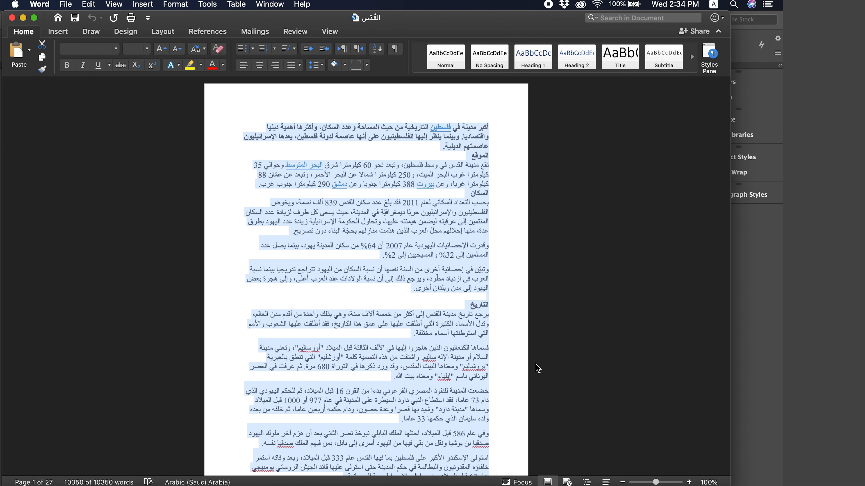
pyautogui.press('super+Tab')
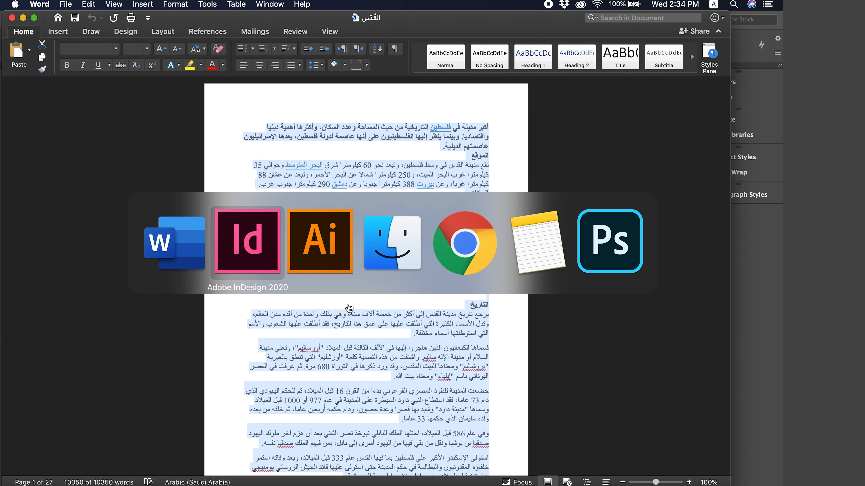
pyautogui.click(248, 253)
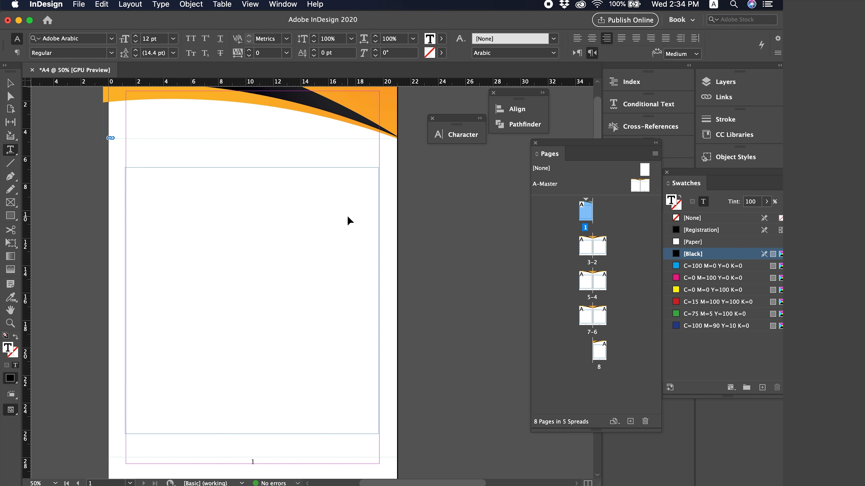
# Paste the copied Arabic article text into the body text frame on page 1.
pyautogui.press('super+v')
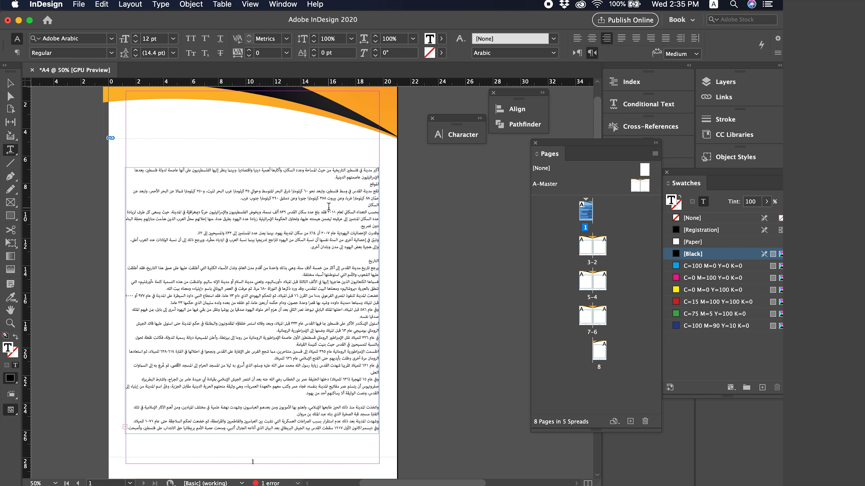
pyautogui.press('super+z')
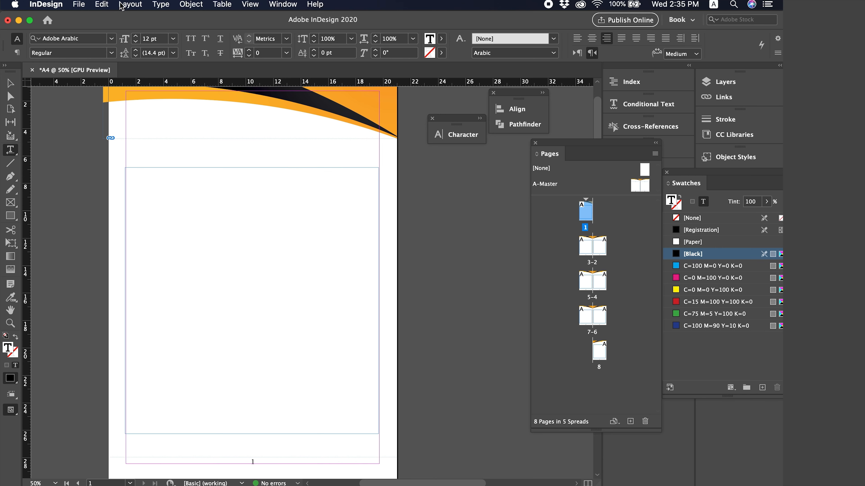
pyautogui.click(112, 4)
pyautogui.click(122, 66)
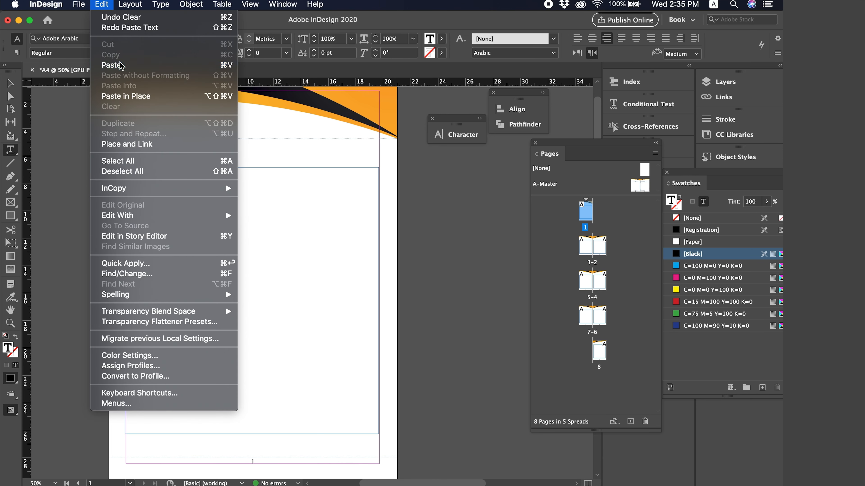
pyautogui.press('Escape')
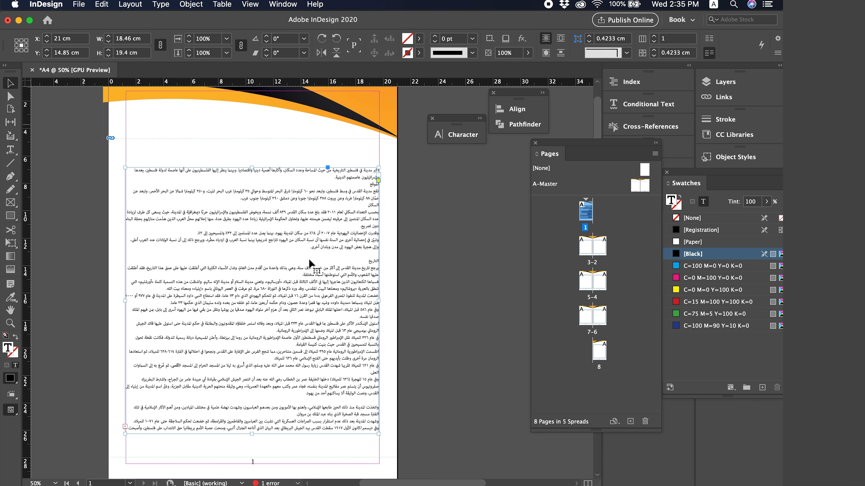
# Load the overset article text from the page 1 body frame and thread it into the body text frame on page 2.
pyautogui.scroll(-3, 400, 290)
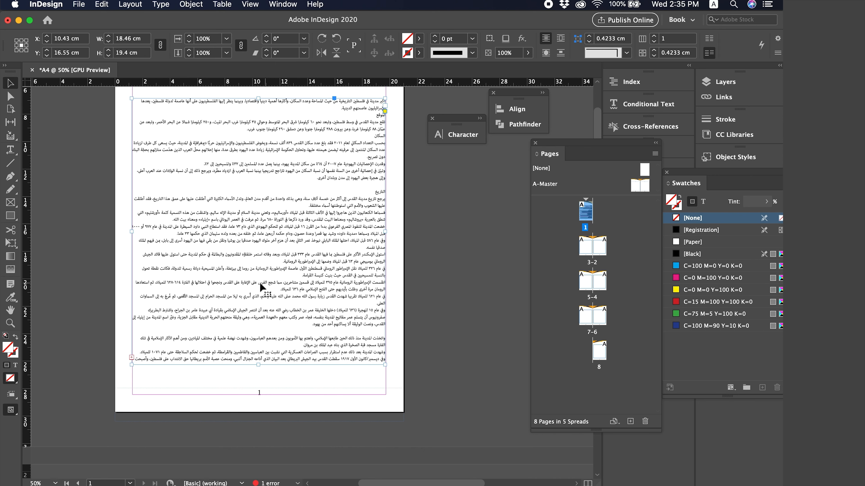
pyautogui.scroll(-10, 262, 357)
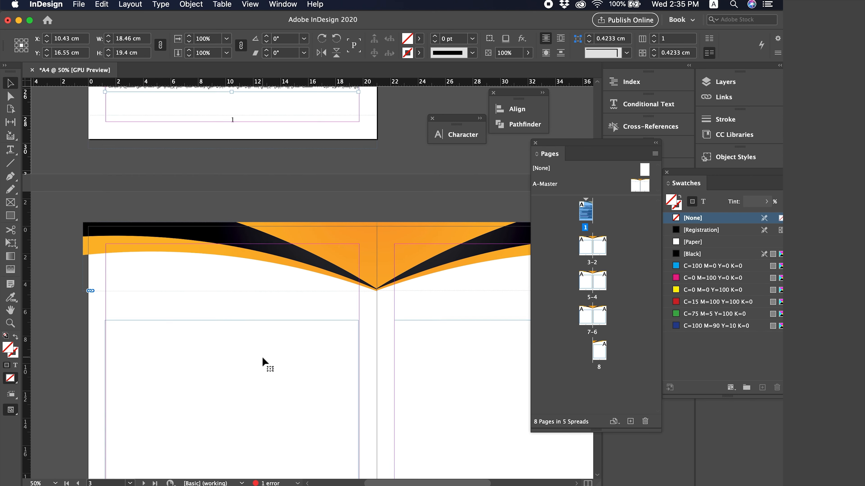
pyautogui.scroll(5, 265, 363)
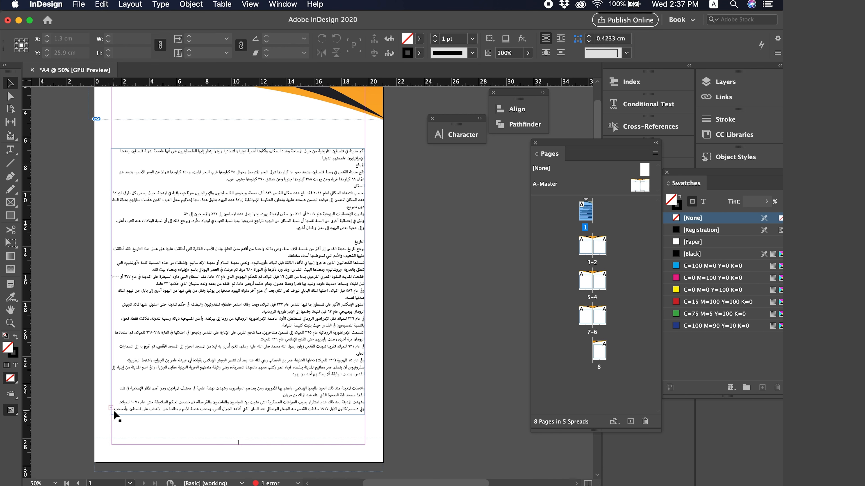
pyautogui.click(148, 389)
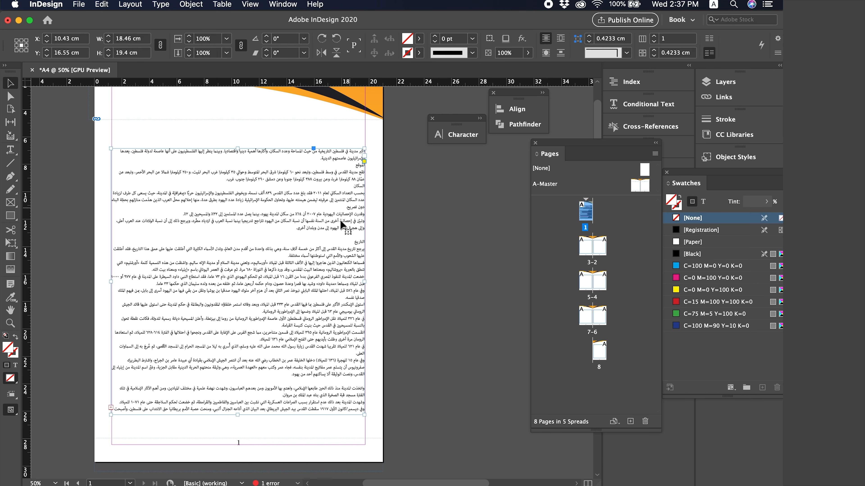
pyautogui.click(111, 407)
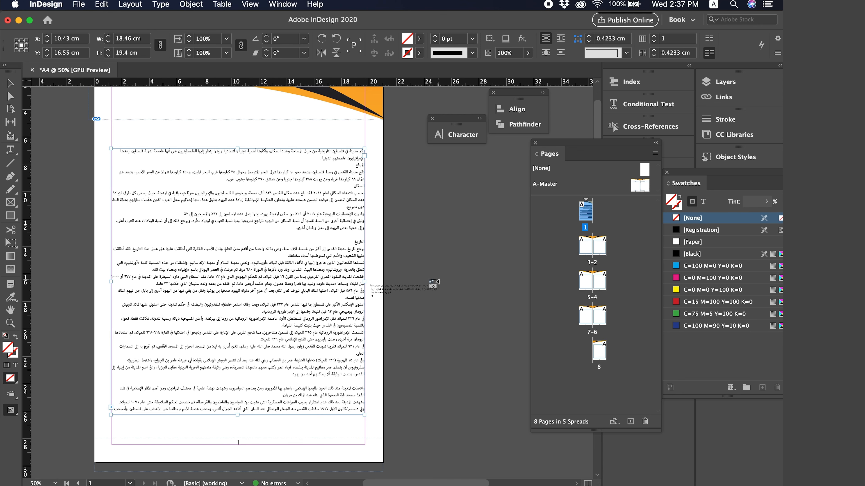
pyautogui.scroll(-15, 433, 284)
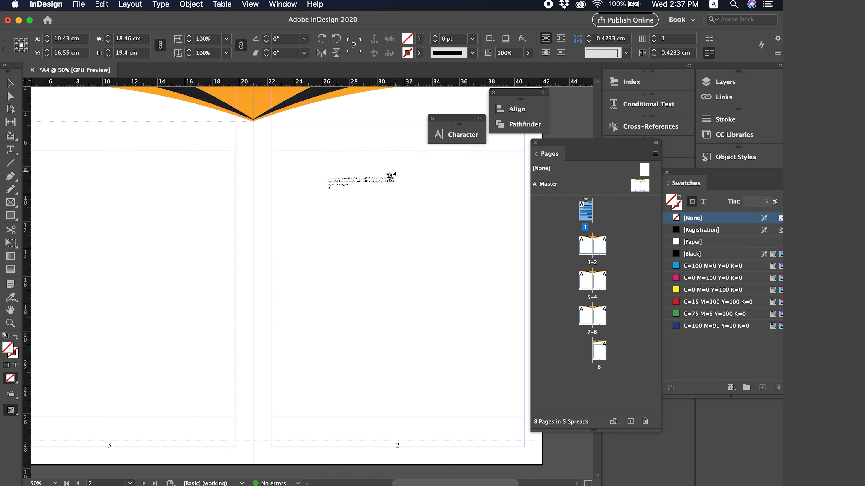
pyautogui.click(392, 175)
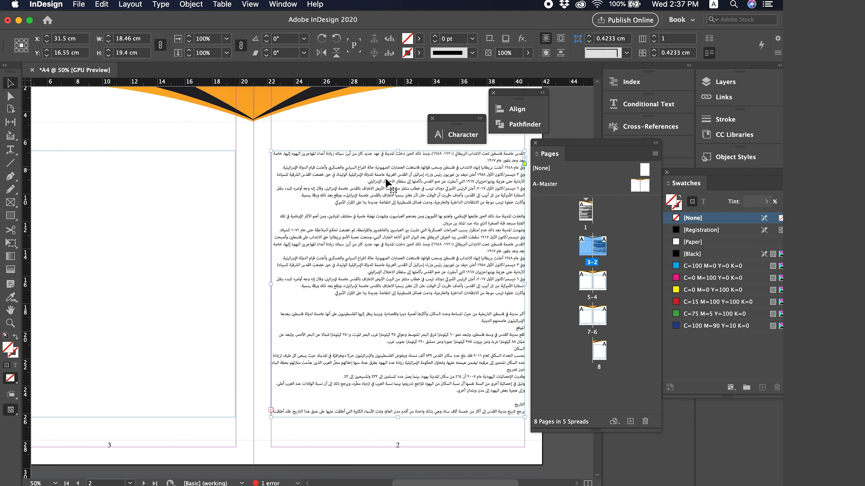
# Thread the overset text from the page 2 body frame into the body text frame on page 3.
pyautogui.scroll(-4, 374, 190)
pyautogui.hscroll(-1, 375, 190)
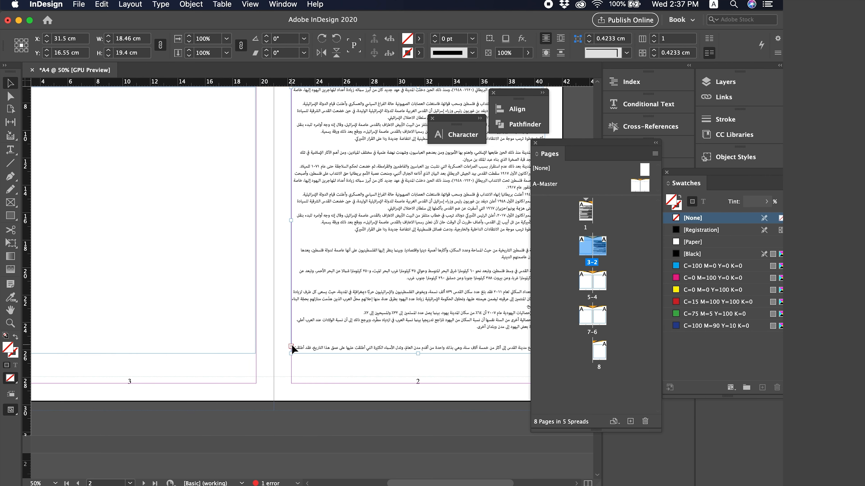
pyautogui.click(290, 346)
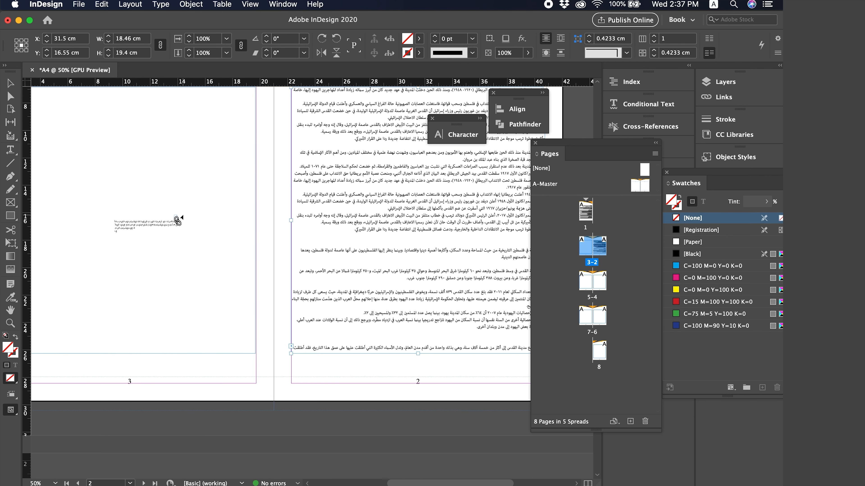
pyautogui.click(182, 215)
pyautogui.click(183, 214)
# Continue the text thread from page 3 into the body frame on page 4 and on into the one on page 5.
pyautogui.scroll(-8, 220, 256)
pyautogui.hscroll(-4, 220, 256)
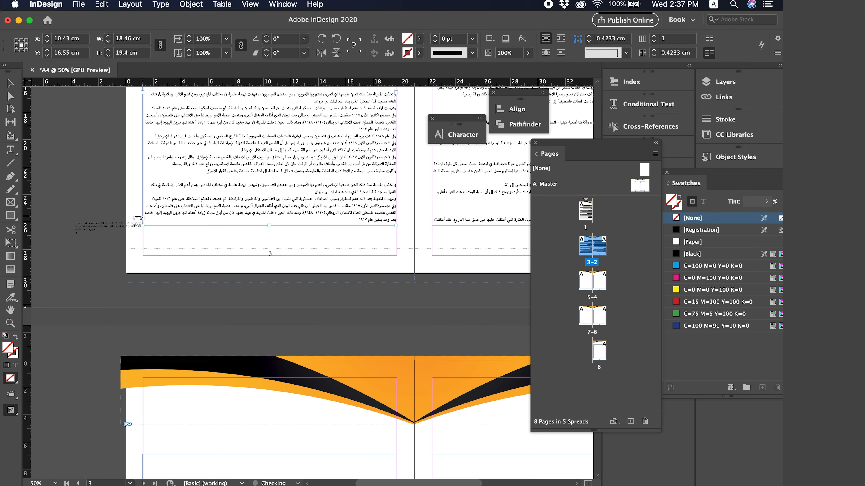
pyautogui.scroll(-15, 306, 273)
pyautogui.hscroll(5, 307, 272)
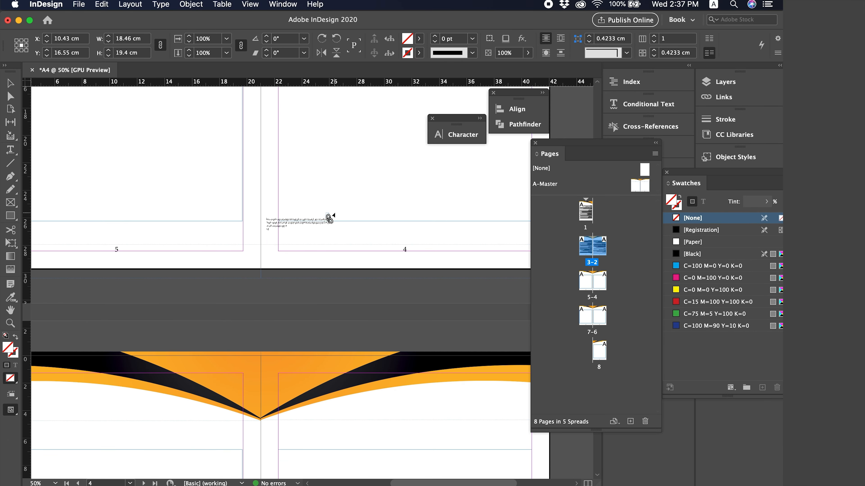
pyautogui.scroll(5, 272, 221)
pyautogui.hscroll(2, 272, 221)
pyautogui.click(349, 198)
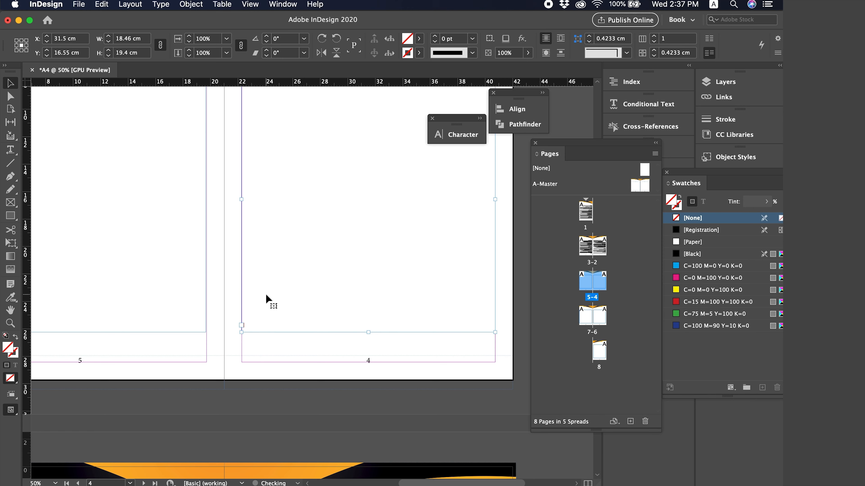
pyautogui.click(241, 326)
pyautogui.click(140, 225)
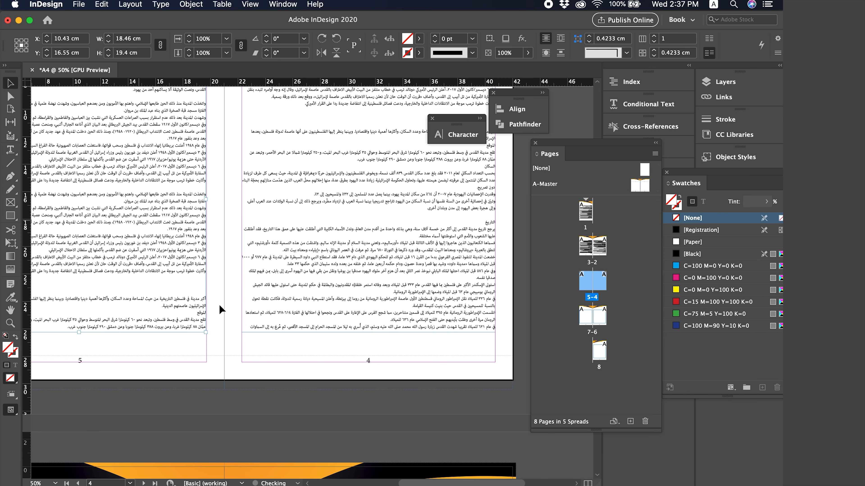
# Thread the remaining article text from page 5 into the body text frame on page 6.
pyautogui.scroll(-15, 221, 307)
pyautogui.hscroll(-5, 220, 307)
pyautogui.scroll(2, 220, 307)
pyautogui.hscroll(-1, 220, 307)
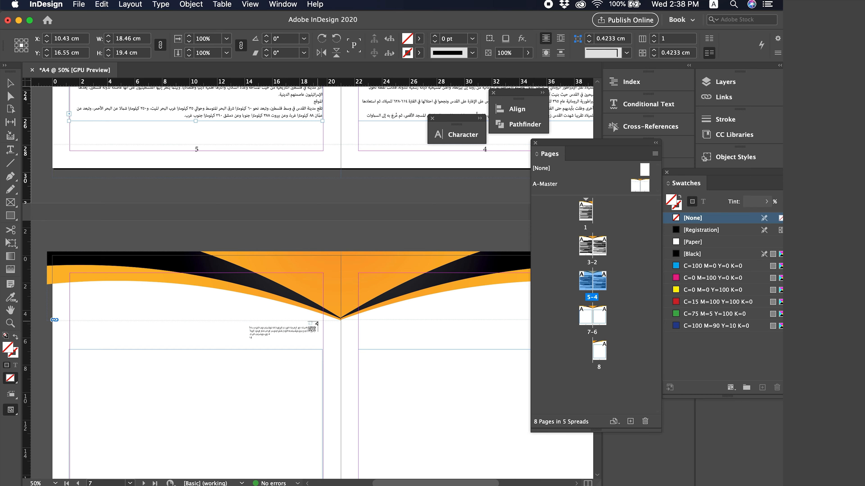
pyautogui.scroll(-8, 338, 297)
pyautogui.hscroll(1, 338, 297)
pyautogui.click(354, 276)
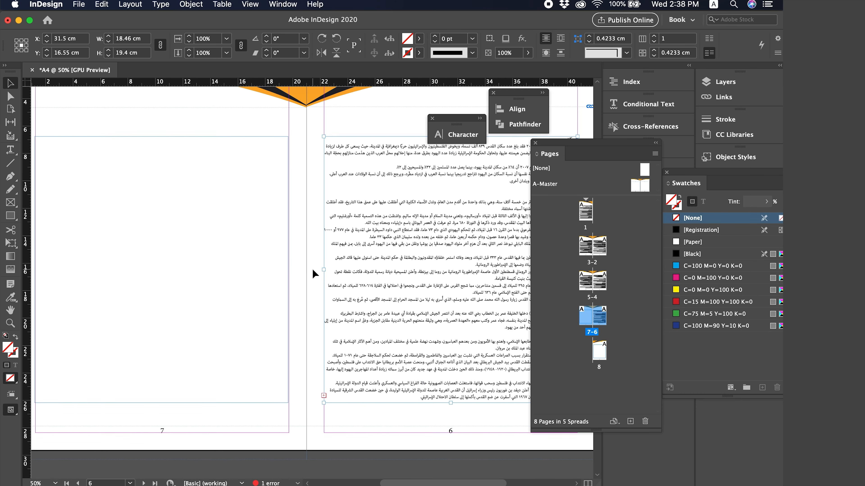
# Continue the text thread from page 6 into the body frame on page 7 and on into the one on page 8.
pyautogui.scroll(-3, 325, 327)
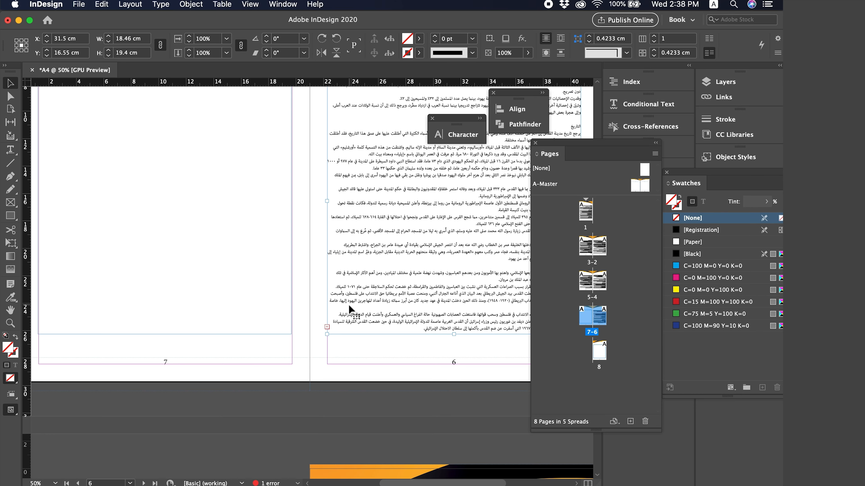
pyautogui.click(327, 329)
pyautogui.click(155, 235)
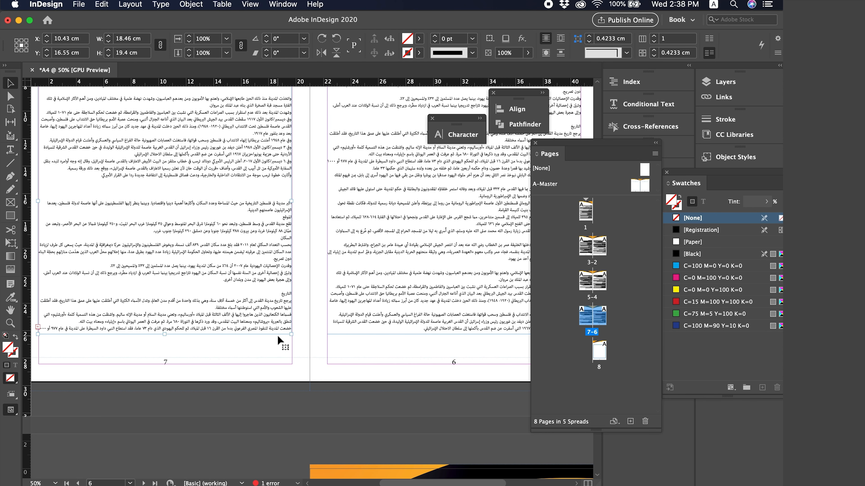
pyautogui.scroll(-5, 278, 341)
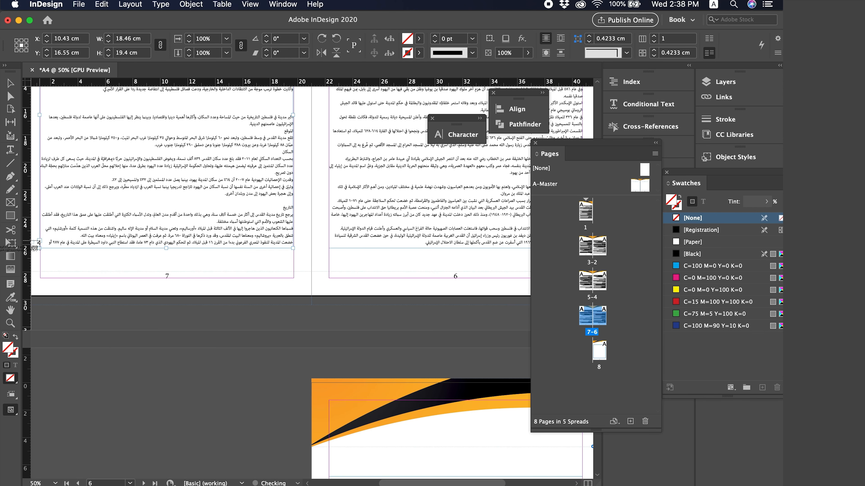
pyautogui.scroll(-10, 208, 332)
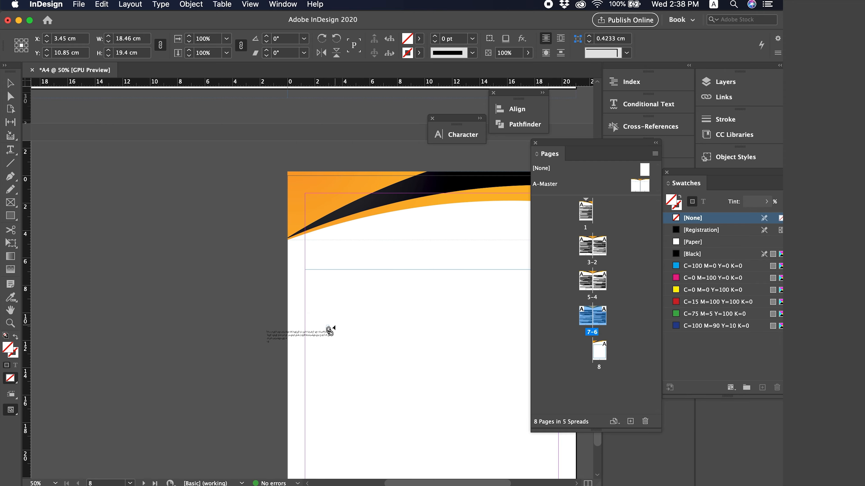
pyautogui.click(333, 331)
# Select the entire threaded article text starting from page 1 and set its font to Geeza Pro Bold.
pyautogui.scroll(10, 220, 184)
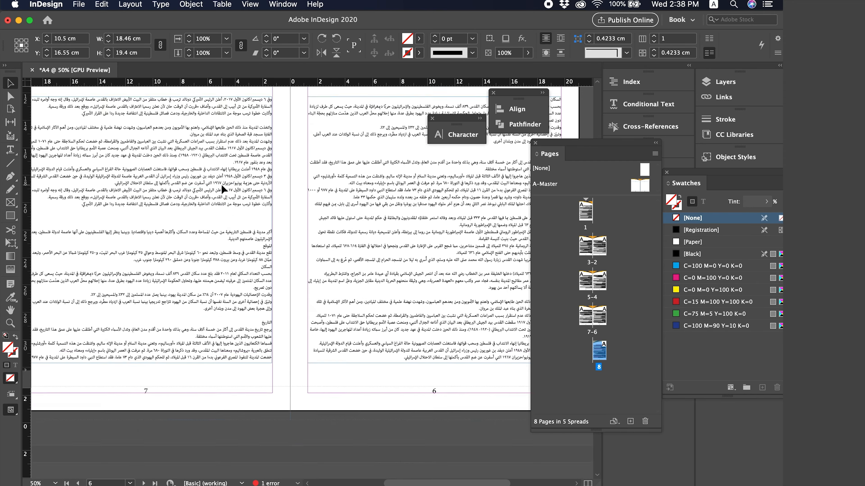
pyautogui.scroll(15, 221, 183)
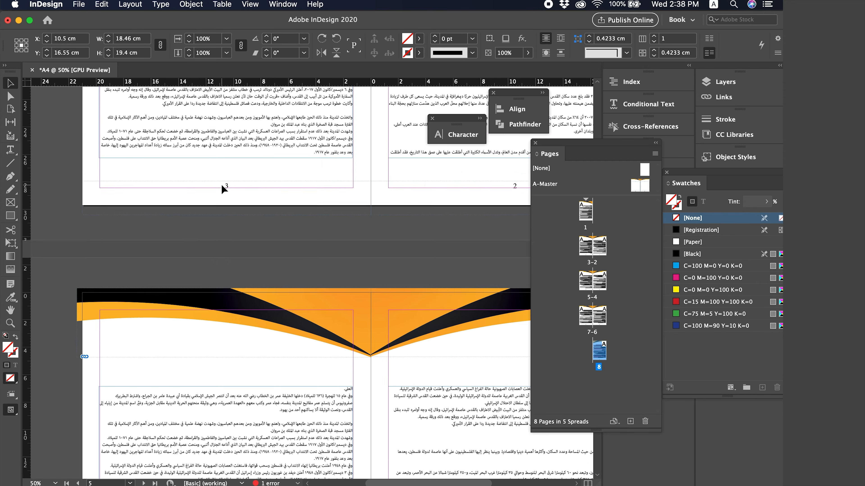
pyautogui.scroll(12, 221, 185)
pyautogui.scroll(10, 221, 185)
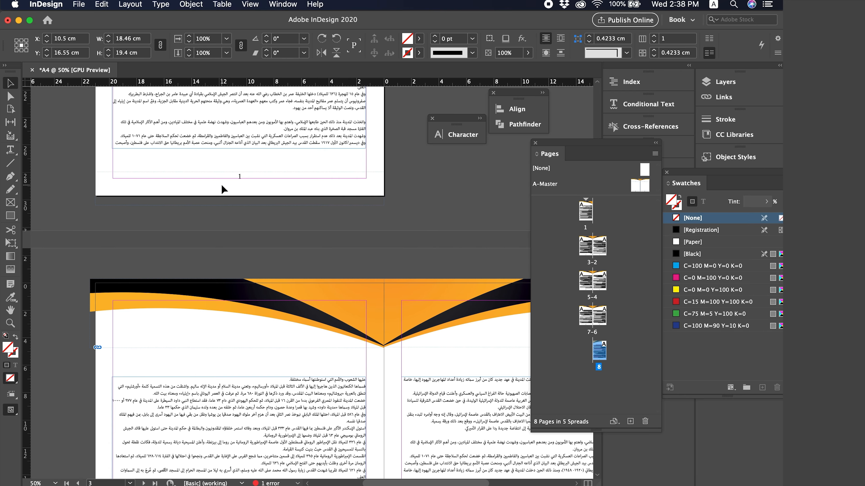
pyautogui.scroll(3, 220, 184)
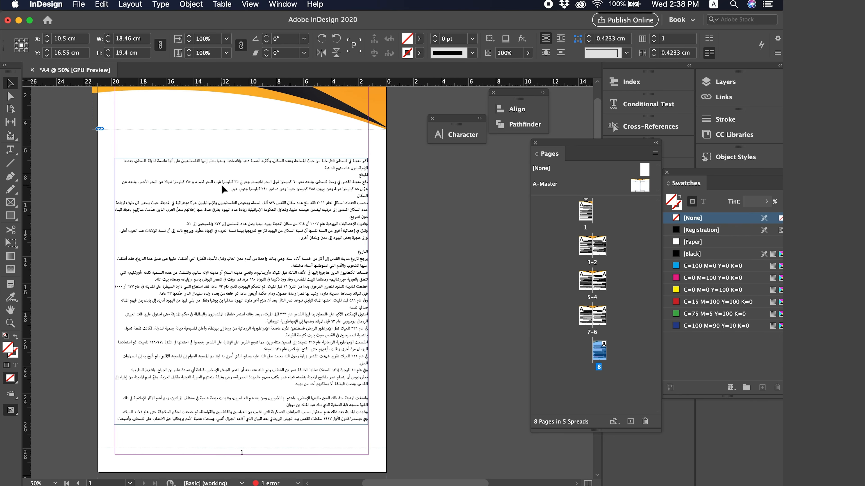
pyautogui.doubleClick(341, 217)
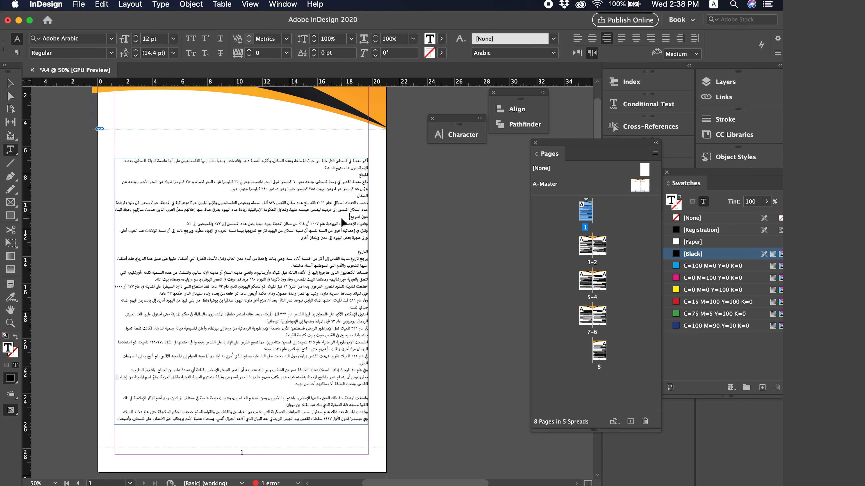
pyautogui.press('super+a')
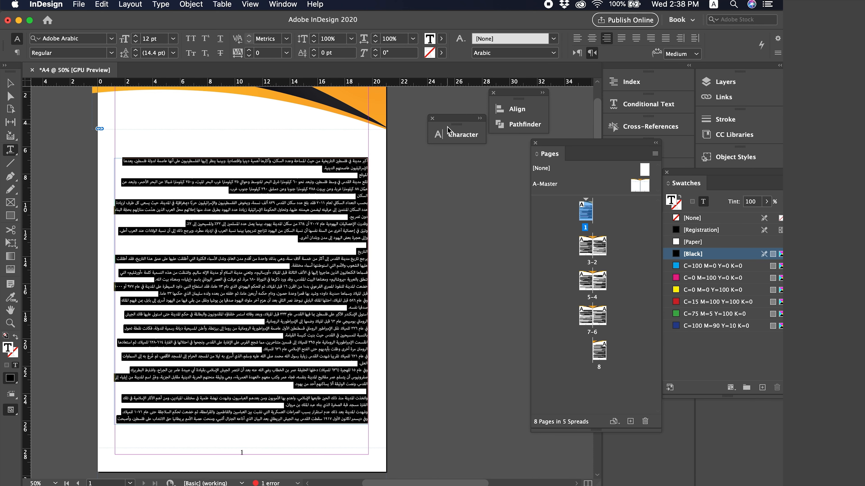
pyautogui.click(444, 134)
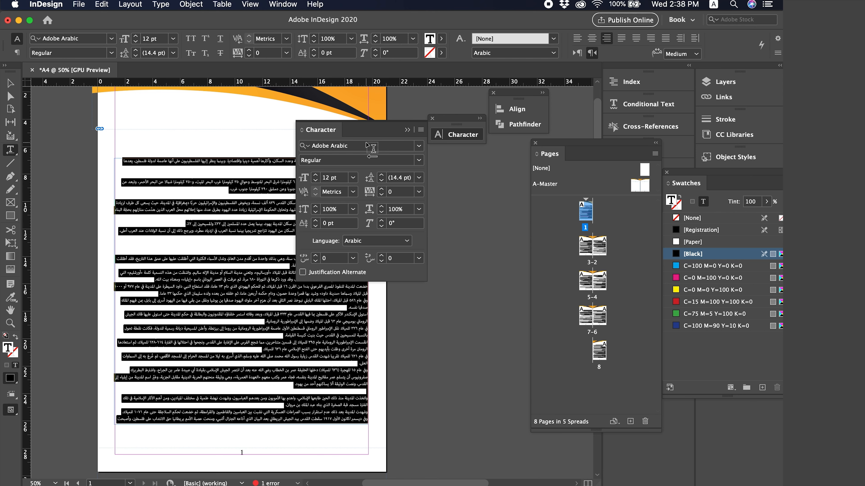
pyautogui.click(372, 146)
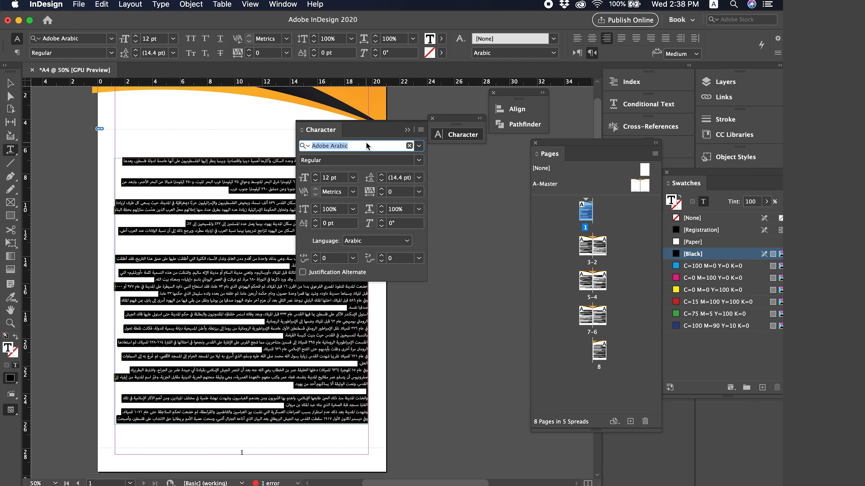
pyautogui.write('ge')
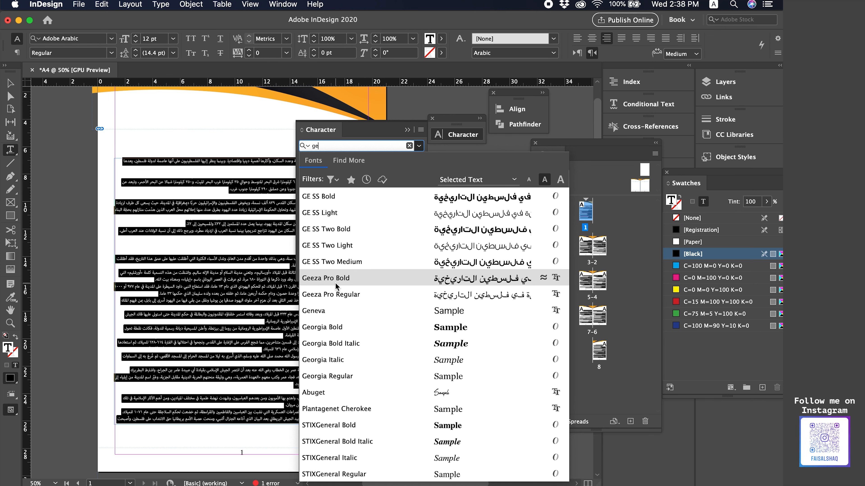
pyautogui.click(368, 278)
pyautogui.click(408, 130)
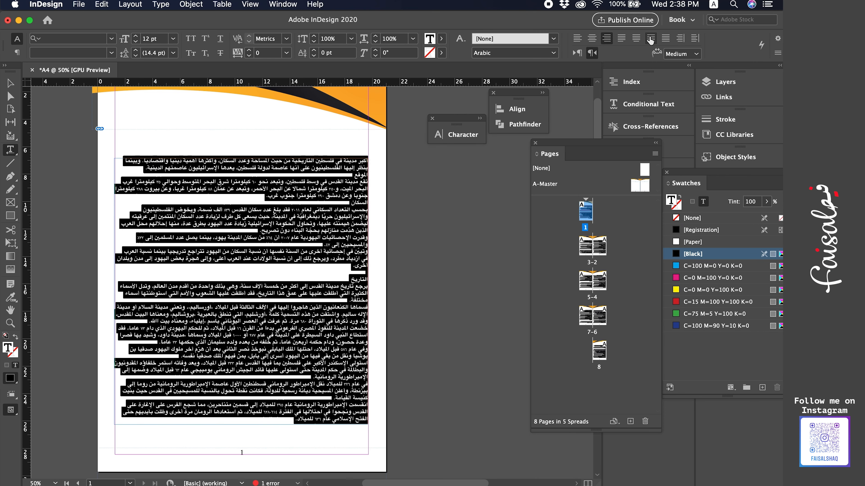
# Justify the selected article text with the last line aligned right, and deselect it.
pyautogui.click(650, 38)
pyautogui.click(308, 193)
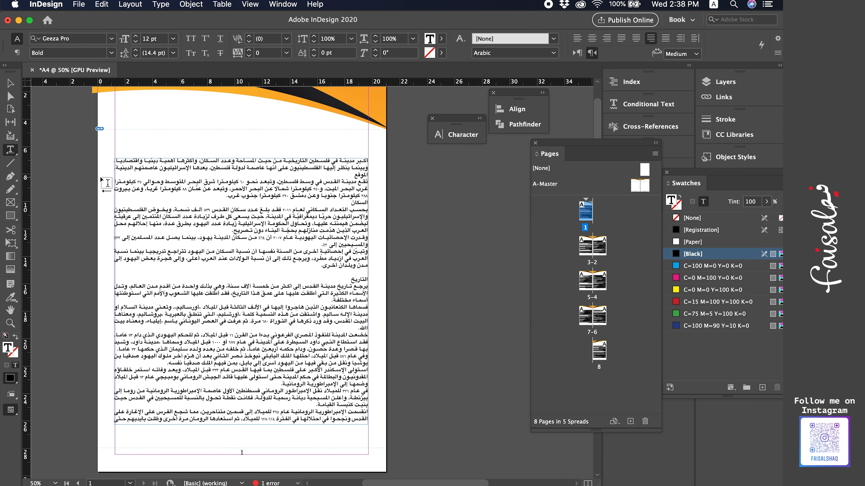
pyautogui.click(10, 83)
pyautogui.click(421, 327)
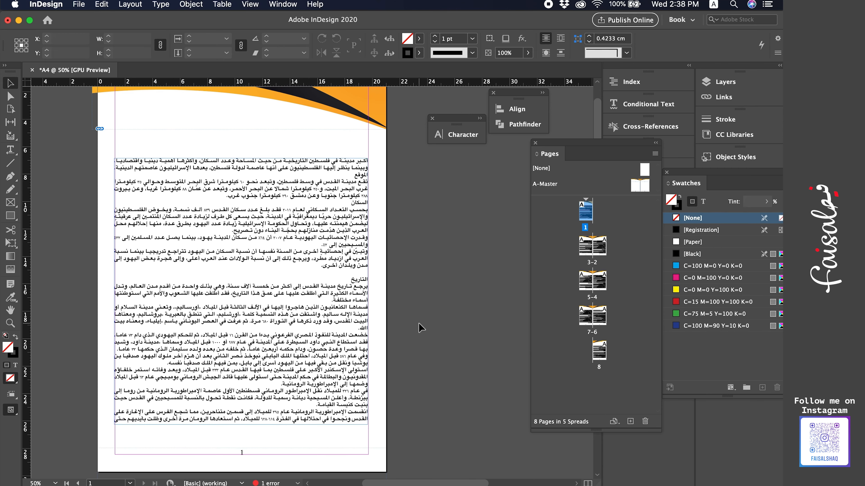
# Review the layout of the threaded, justified text from page 1 through the spread of pages 2 and 3.
pyautogui.scroll(-5, 421, 328)
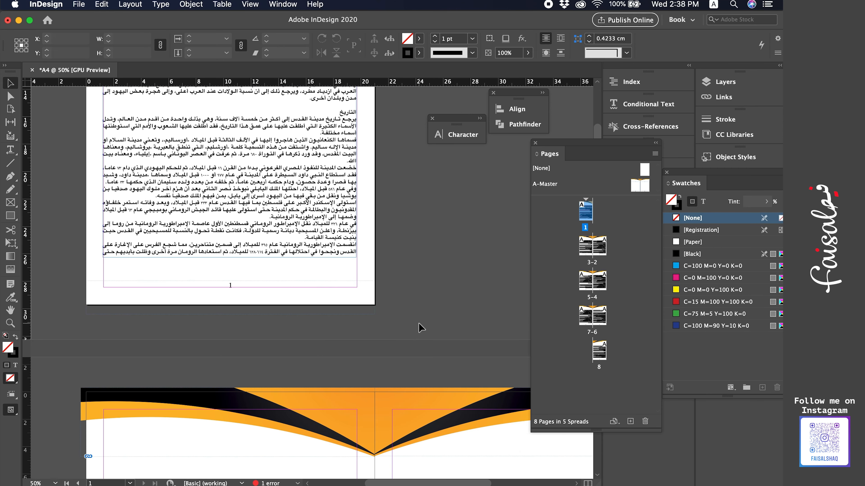
pyautogui.scroll(-10, 421, 328)
pyautogui.hscroll(5, 421, 327)
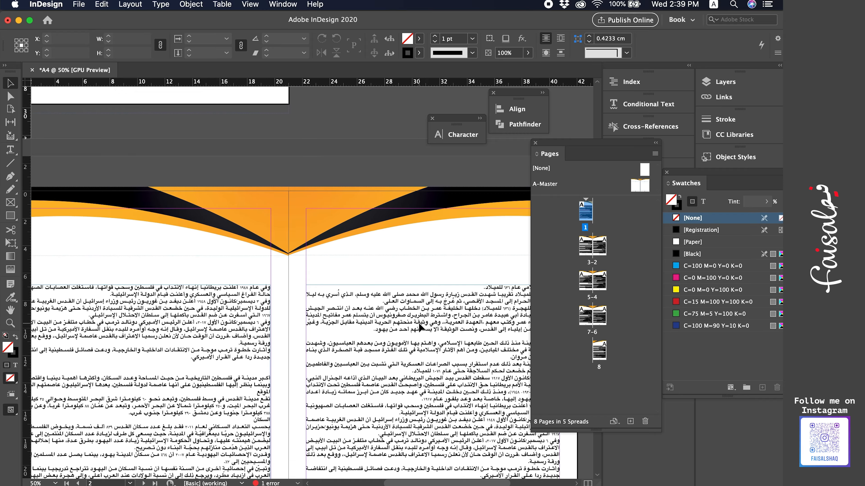
pyautogui.scroll(3, 418, 322)
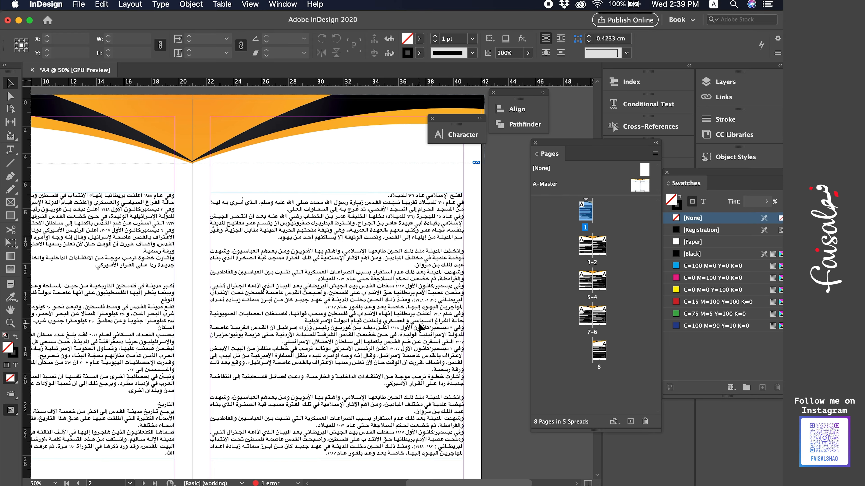
pyautogui.click(244, 250)
pyautogui.doubleClick(244, 251)
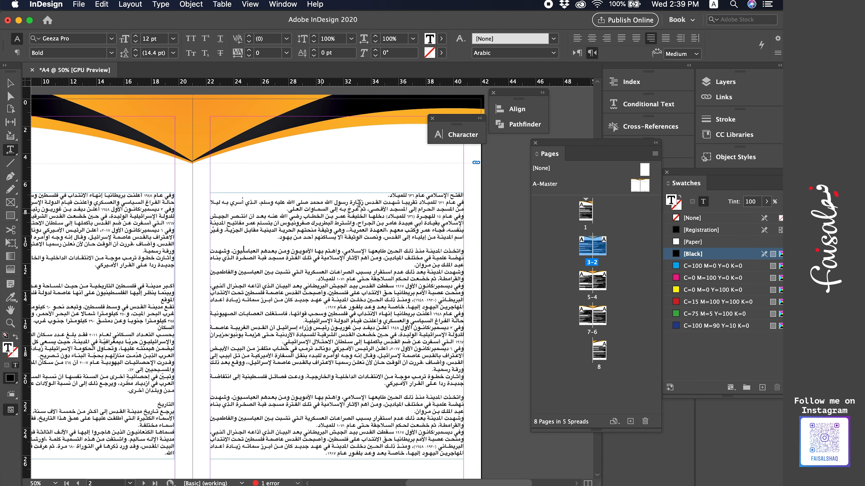
pyautogui.click(10, 97)
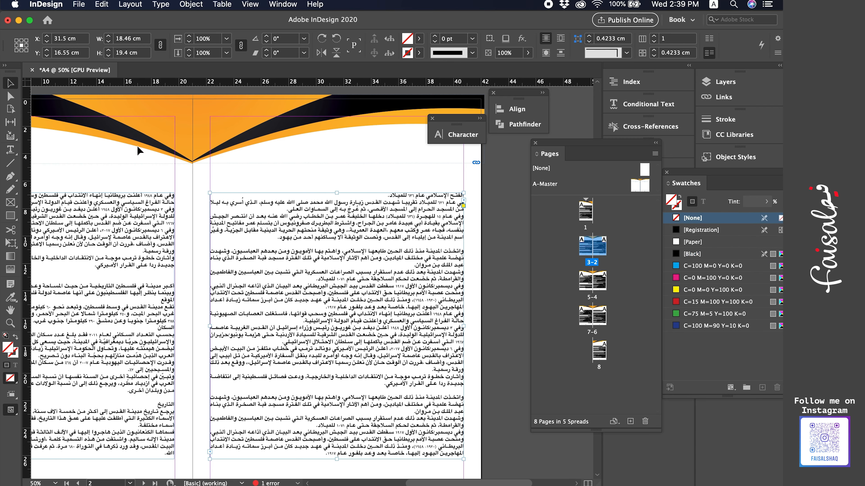
pyautogui.scroll(10, 353, 246)
pyautogui.hscroll(-2, 353, 246)
pyautogui.scroll(-10, 269, 138)
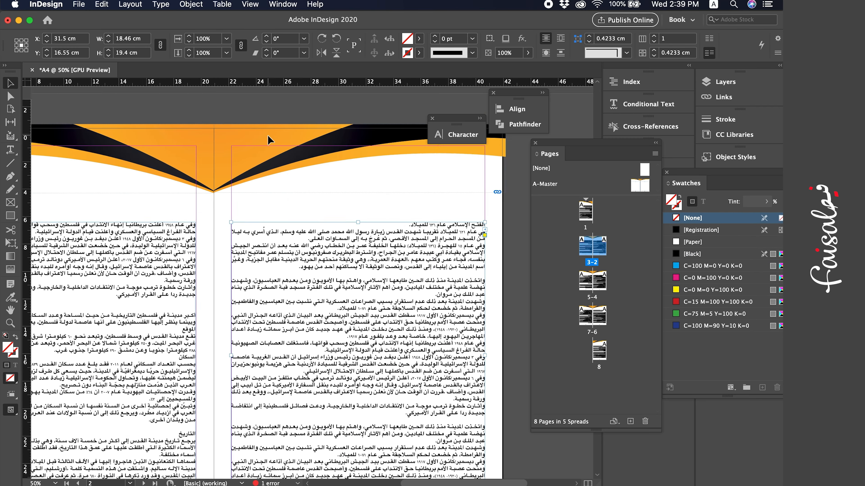
pyautogui.hscroll(2, 269, 137)
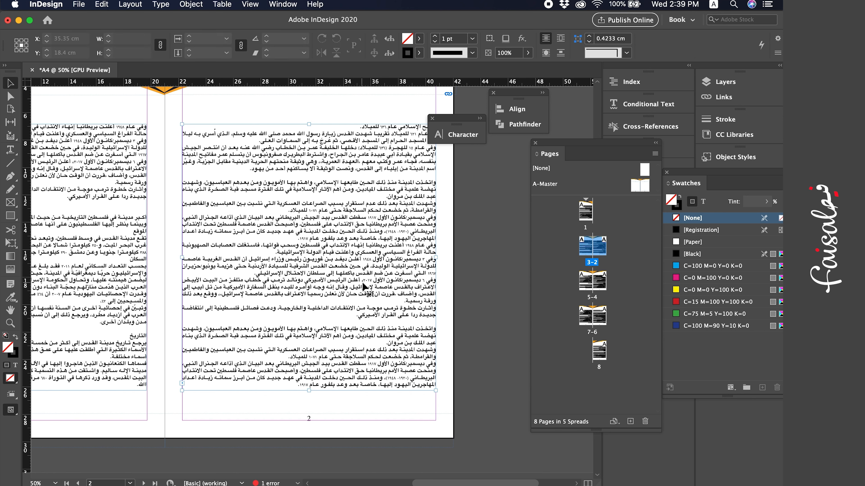
# Shorten the body text frame on page 3 from below to about 10.15 cm high, leaving room under the text.
pyautogui.hscroll(-5, 219, 272)
pyautogui.hscroll(-3, 222, 278)
pyautogui.click(222, 276)
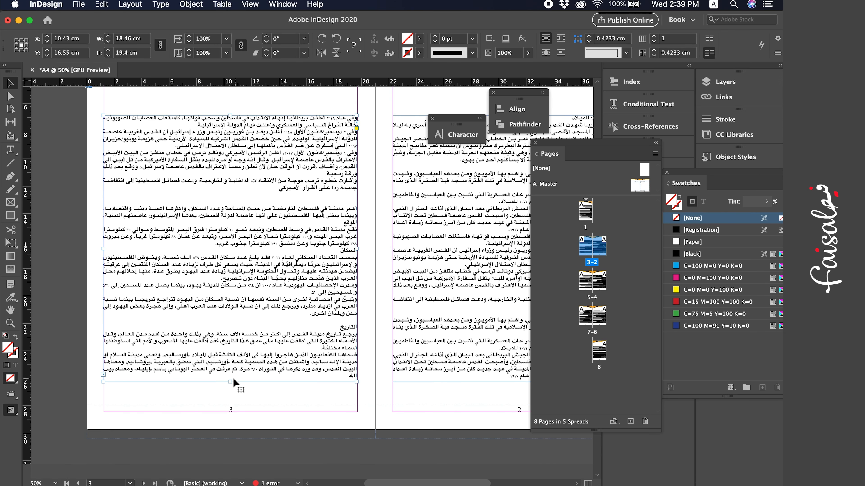
pyautogui.moveTo(230, 381); pyautogui.dragTo(230, 253)
pyautogui.scroll(-1, 289, 314)
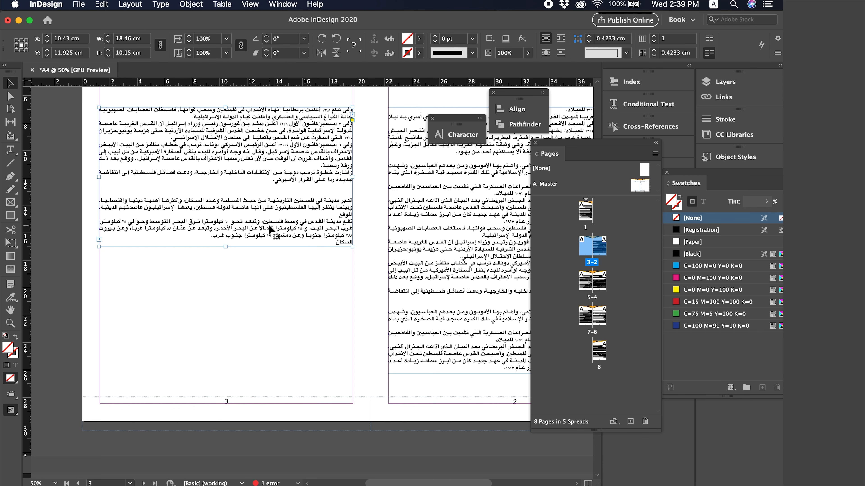
# Check how the text flows from the shortened page 3 frame into pages 4 and 5, and deselect the frame.
pyautogui.scroll(-10, 295, 299)
pyautogui.hscroll(4, 295, 298)
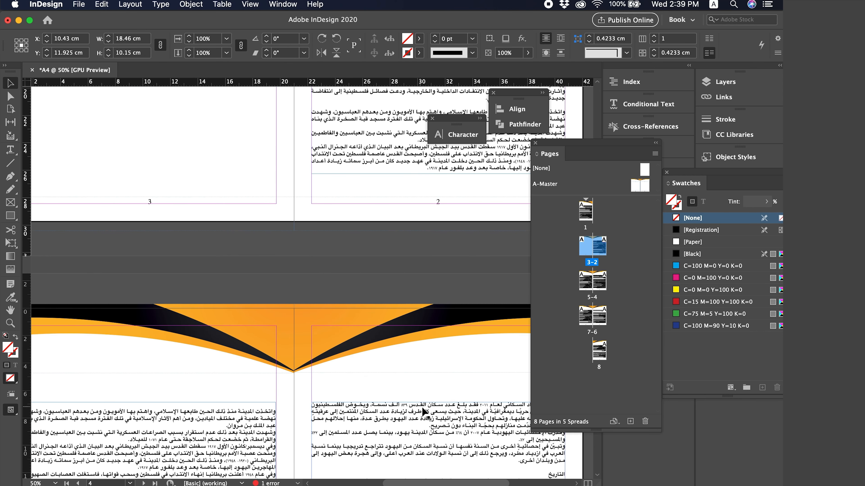
pyautogui.scroll(1, 174, 153)
pyautogui.hscroll(-1, 174, 152)
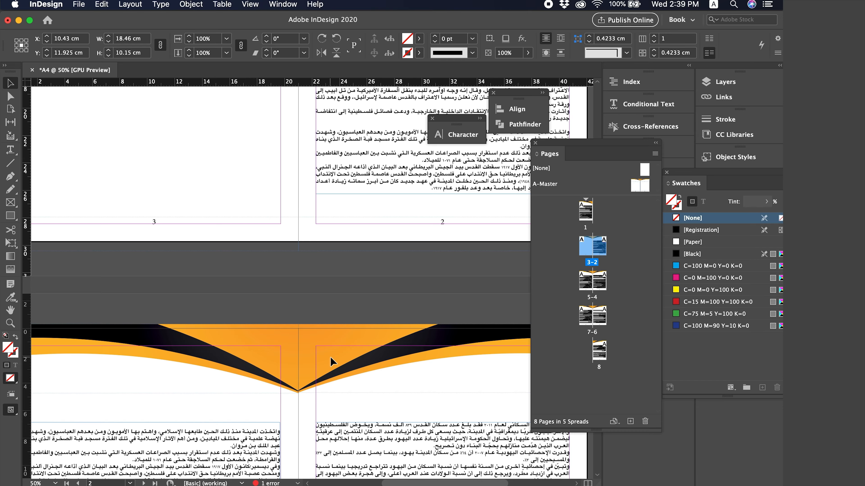
pyautogui.scroll(-10, 330, 357)
pyautogui.hscroll(-2, 330, 357)
pyautogui.click(289, 337)
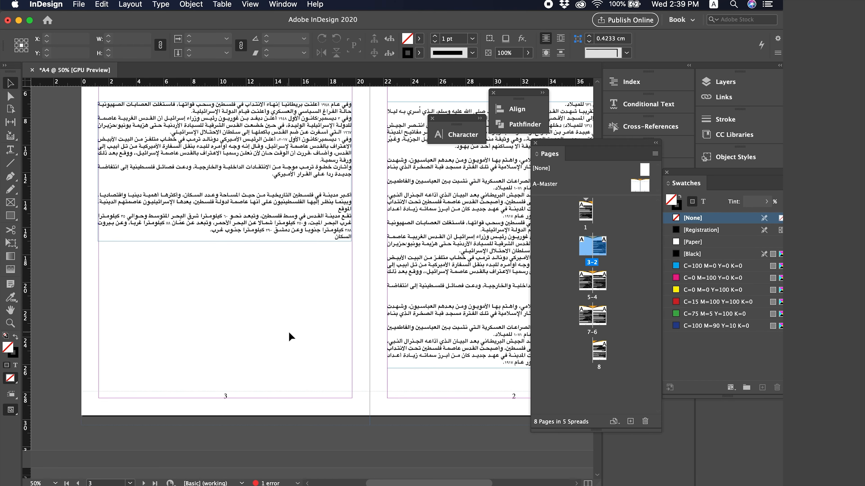
pyautogui.scroll(1, 290, 337)
pyautogui.hscroll(-2, 289, 336)
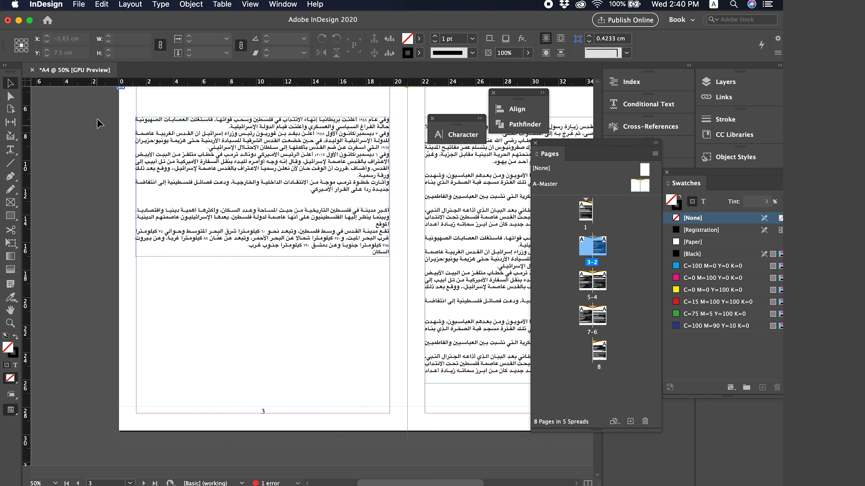
# Place Faisal.psd from the Illustrator brochure folder below the text on page 3, keeping both layers shown in the import options.
pyautogui.click(78, 4)
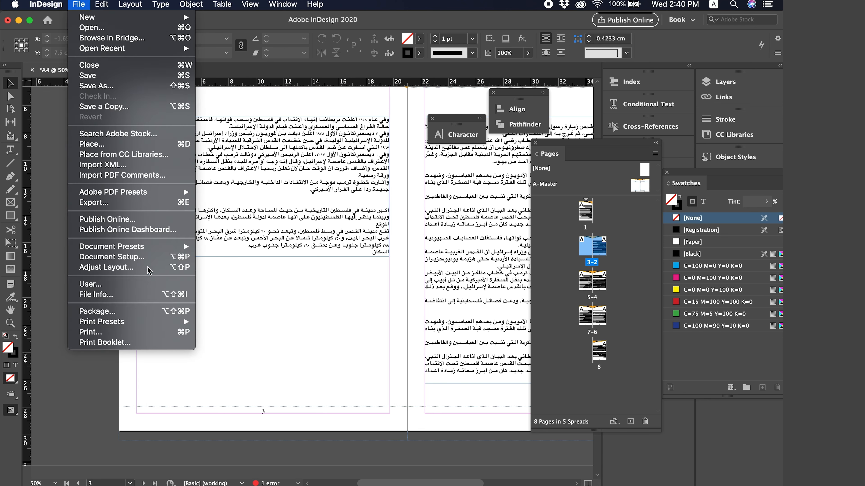
pyautogui.click(131, 143)
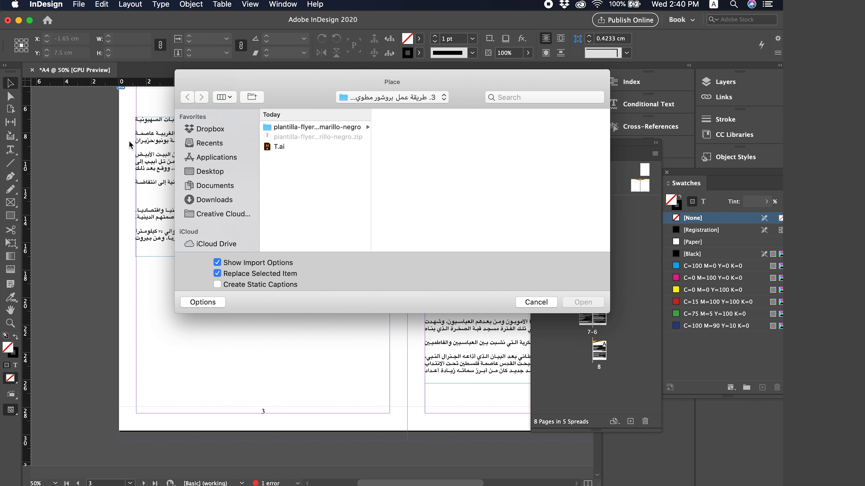
pyautogui.click(357, 101)
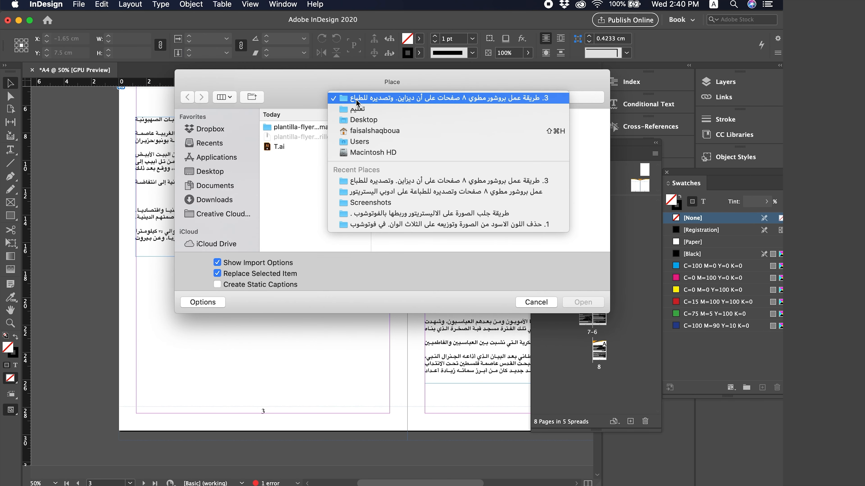
pyautogui.click(391, 194)
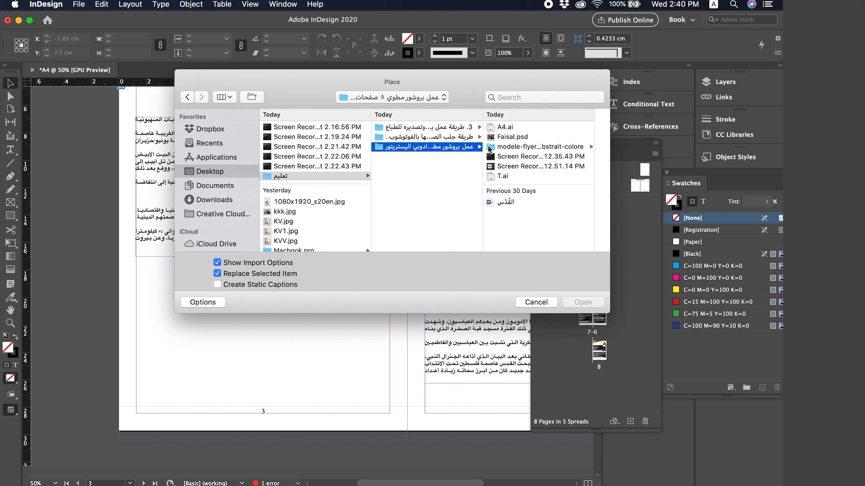
pyautogui.click(503, 138)
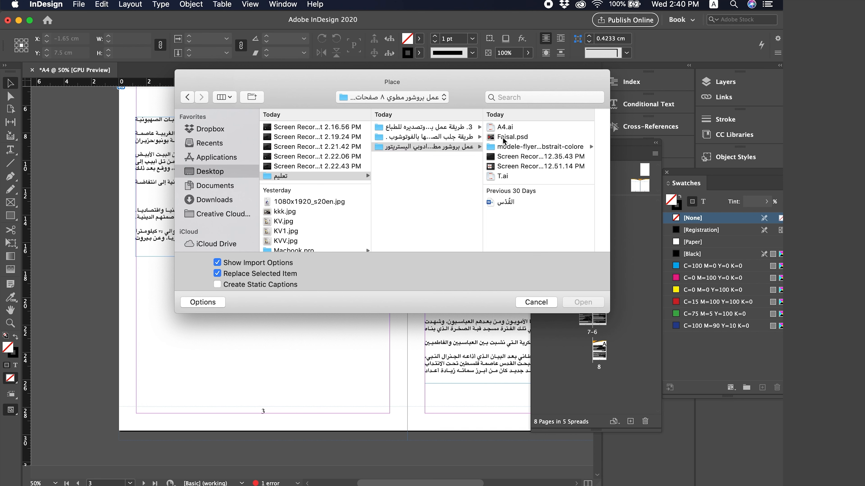
pyautogui.click(583, 302)
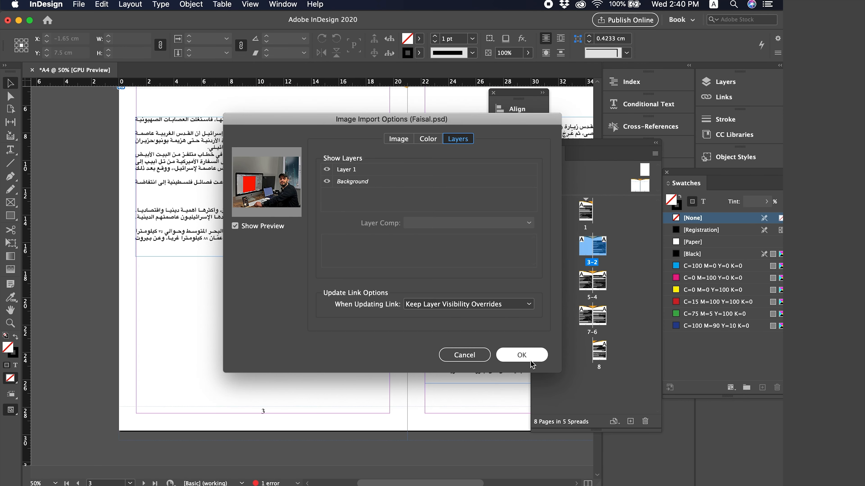
pyautogui.click(521, 355)
pyautogui.click(238, 305)
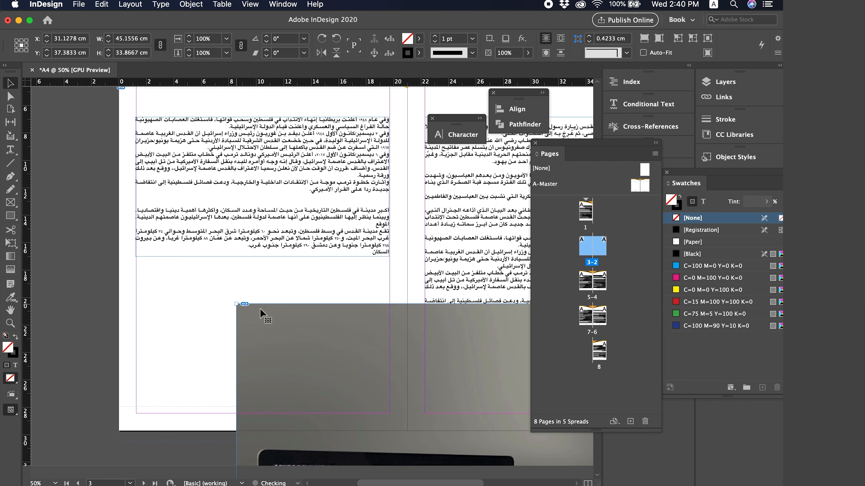
# Scale the placed photo to about 16.7 × 12.5 cm with Free Transform and move it to the lower part of page 3.
pyautogui.moveTo(289, 321); pyautogui.dragTo(192, 268)
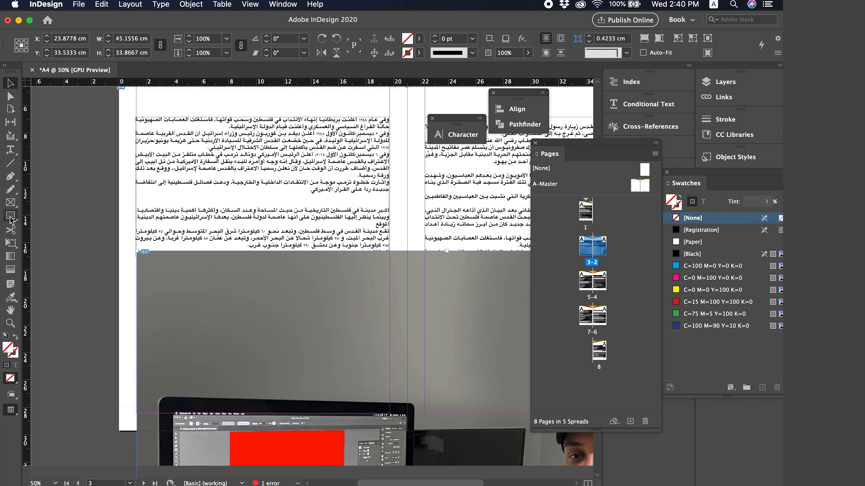
pyautogui.click(11, 243)
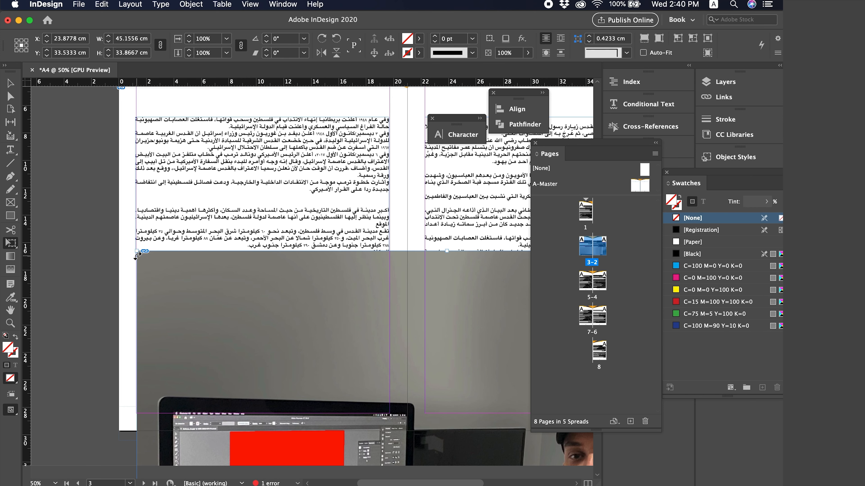
pyautogui.moveTo(136, 252); pyautogui.dragTo(280, 358)
pyautogui.moveTo(367, 414); pyautogui.dragTo(245, 270)
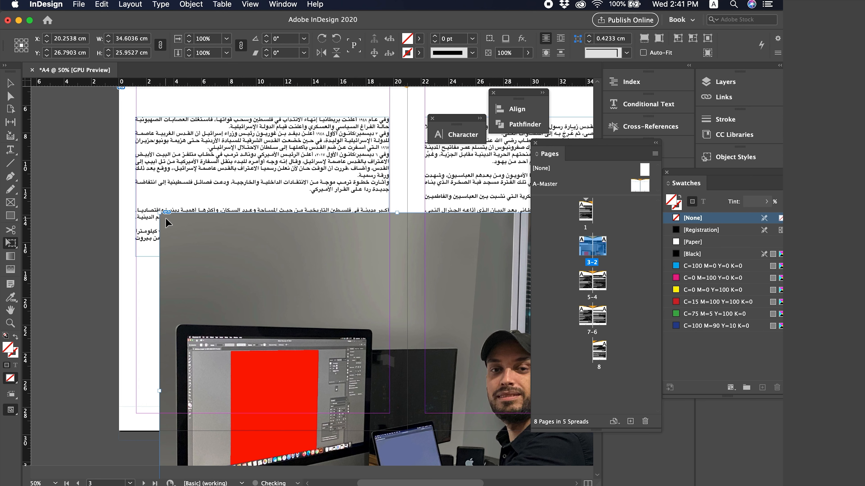
pyautogui.moveTo(159, 213); pyautogui.dragTo(294, 313)
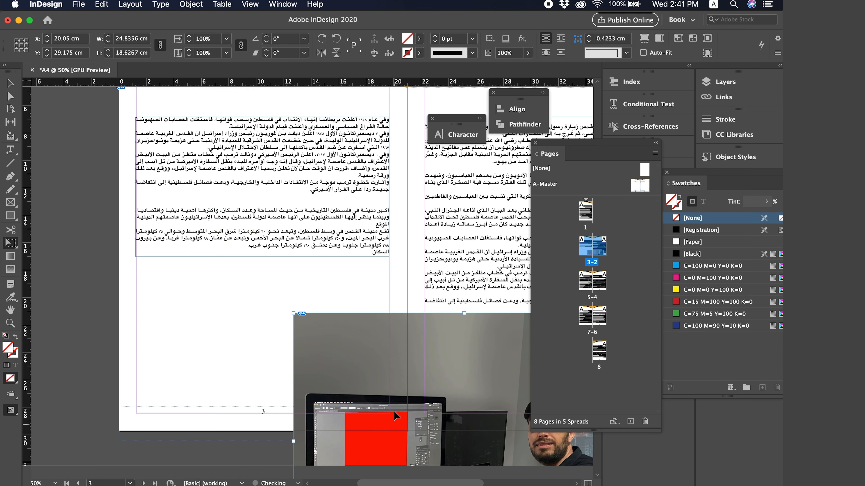
pyautogui.moveTo(393, 386); pyautogui.dragTo(183, 184)
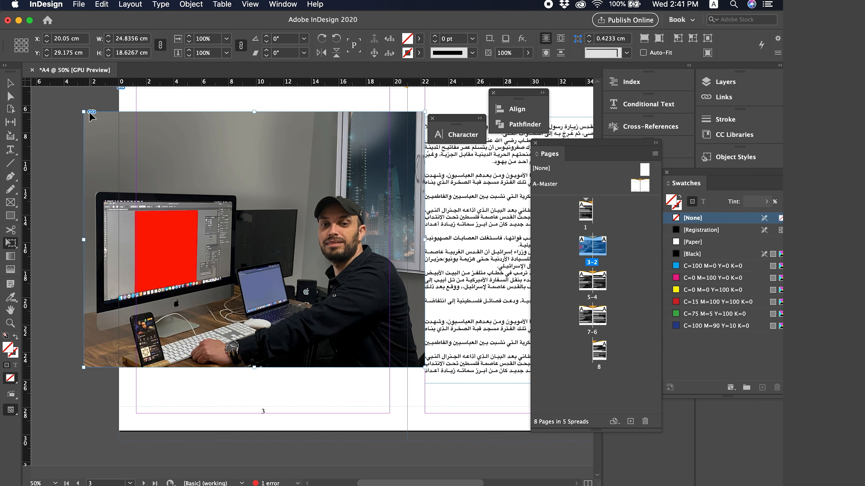
pyautogui.moveTo(84, 112); pyautogui.dragTo(195, 195)
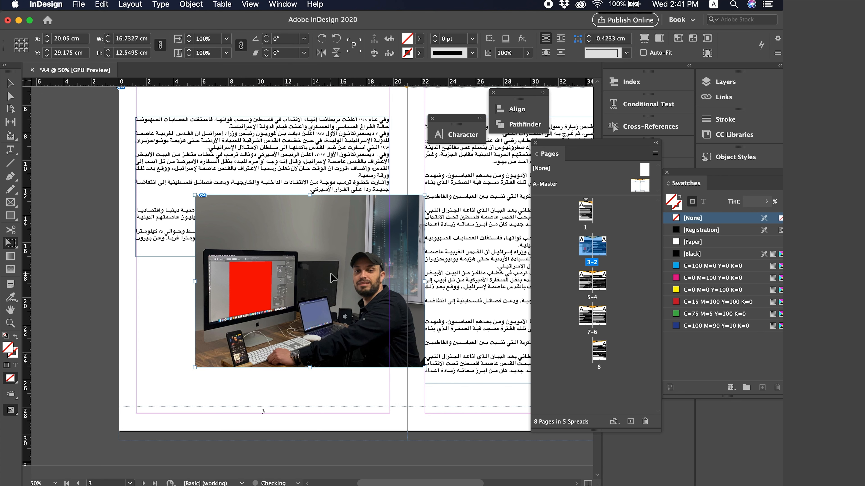
pyautogui.moveTo(329, 275); pyautogui.dragTo(283, 314)
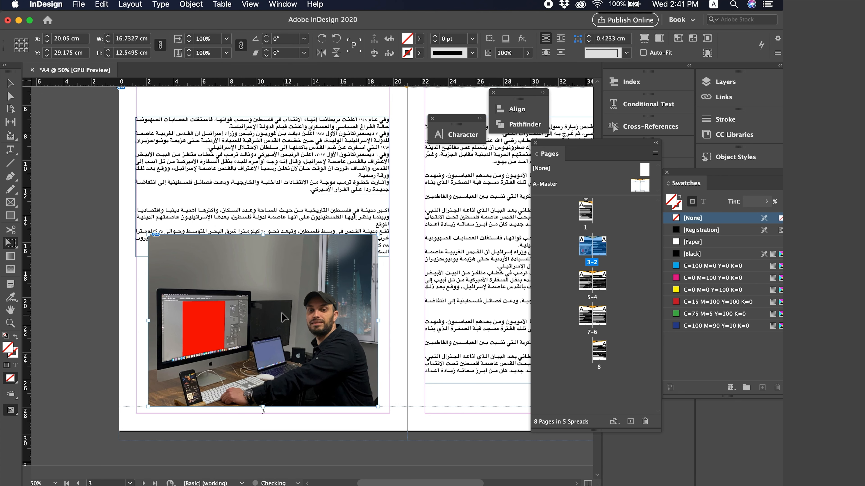
pyautogui.press('v')
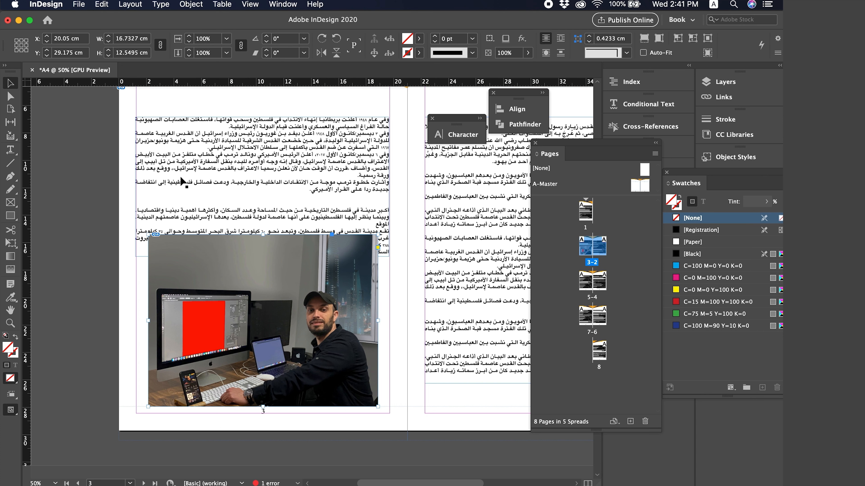
# Crop the photo frame from above to about 10.15 cm high, move it up between the text and page number, and deselect it.
pyautogui.moveTo(264, 234); pyautogui.dragTo(264, 267)
pyautogui.click(109, 289)
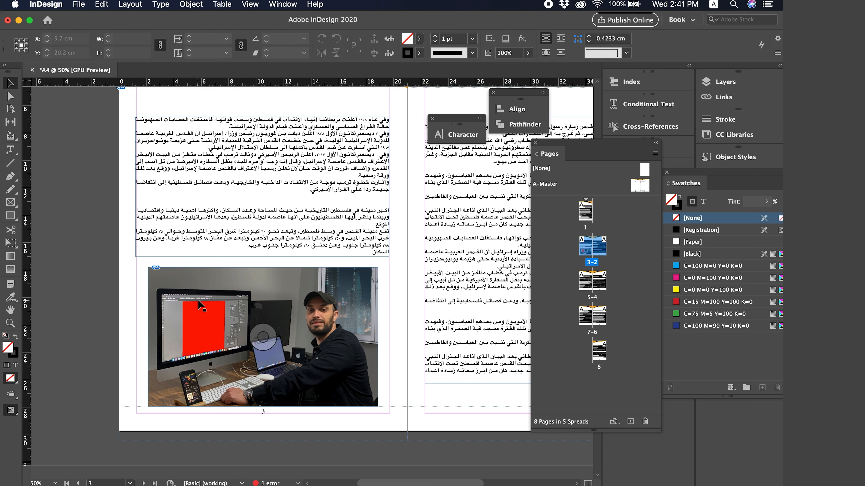
pyautogui.click(268, 369)
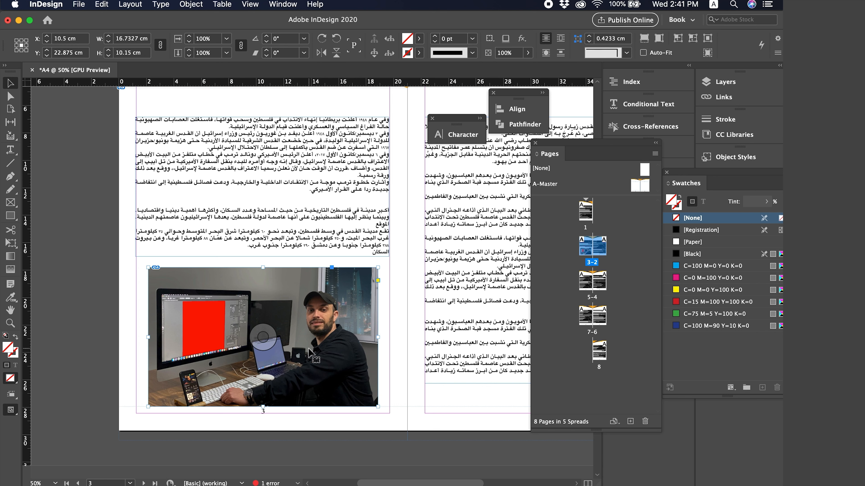
pyautogui.moveTo(308, 352); pyautogui.dragTo(309, 335)
pyautogui.click(142, 325)
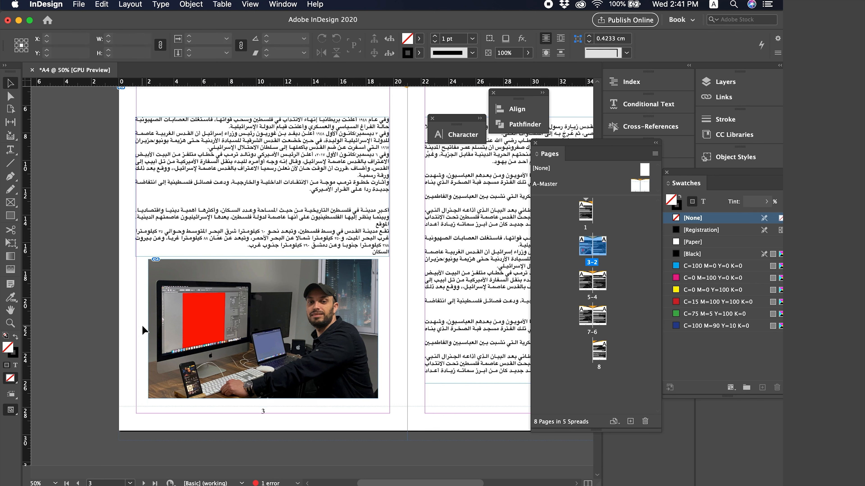
# Switch to Preview mode and review the page 3 layout with its photo and header without guides.
pyautogui.press('w')
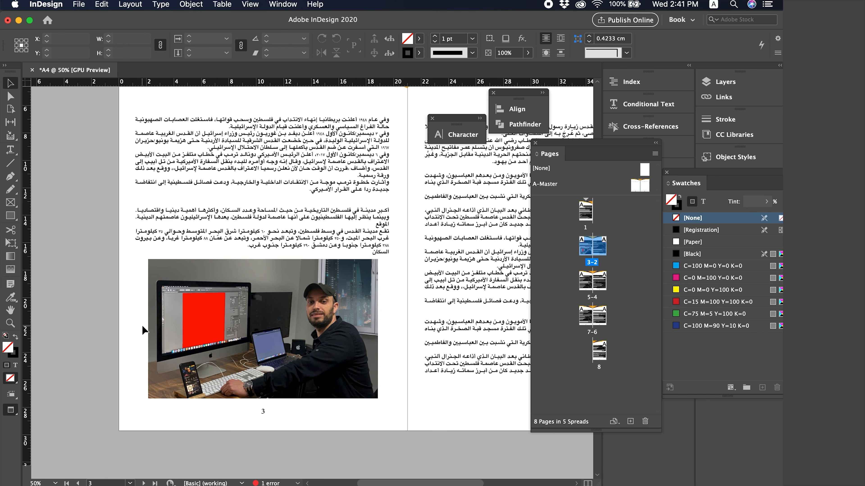
pyautogui.scroll(-2, 142, 325)
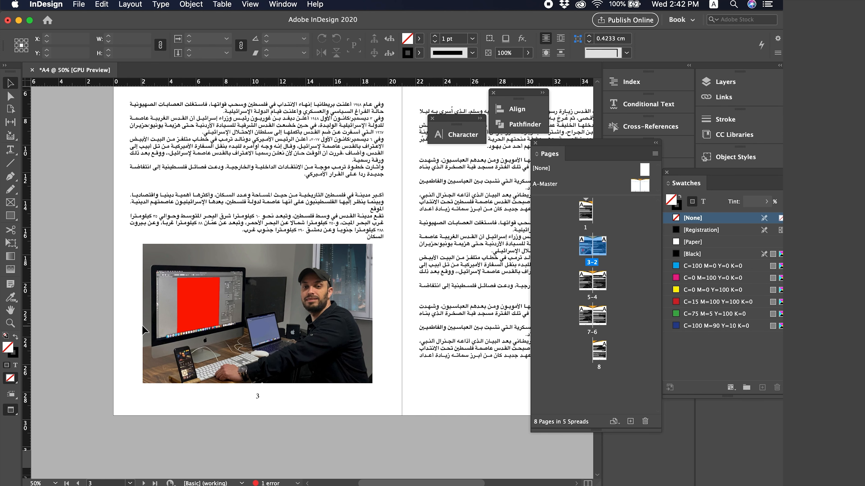
pyautogui.scroll(1, 89, 232)
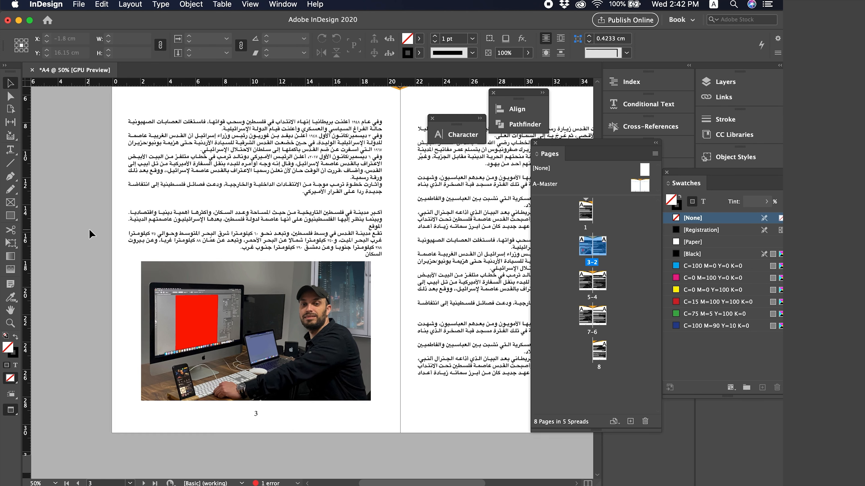
pyautogui.scroll(4, 89, 235)
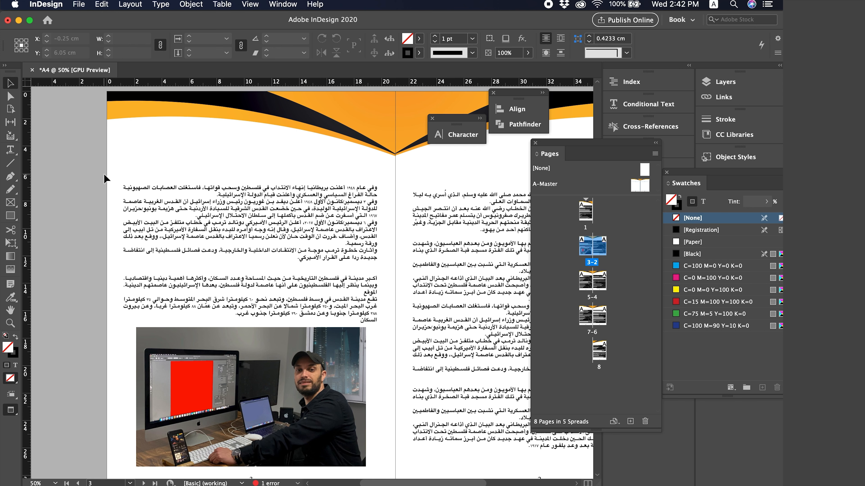
# Begin exporting the A4 document to the Documents folder as Adobe PDF (Print) and choose the Press Quality preset.
pyautogui.click(76, 4)
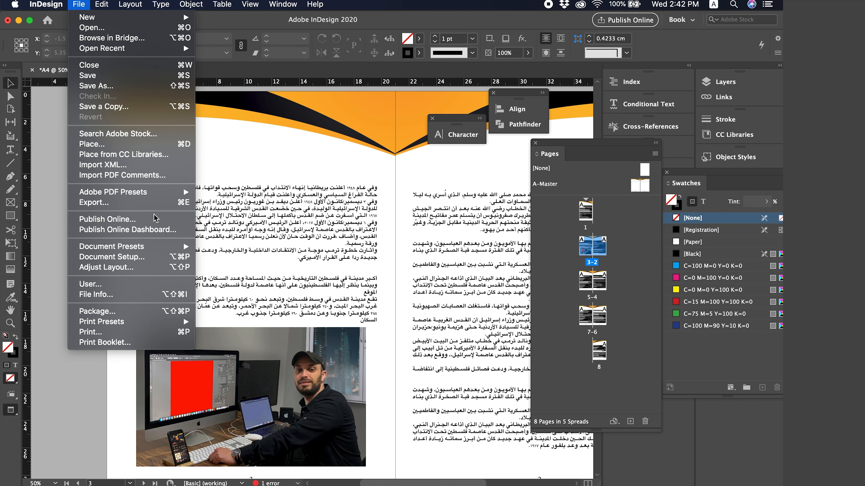
pyautogui.click(151, 205)
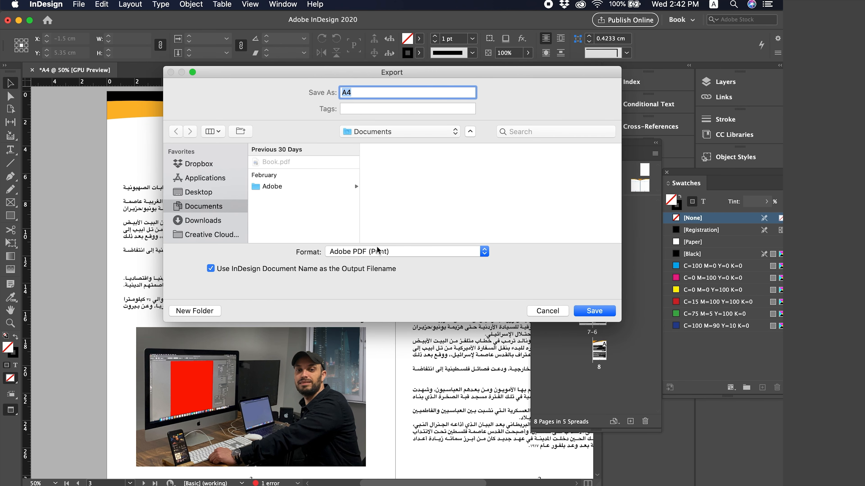
pyautogui.click(590, 312)
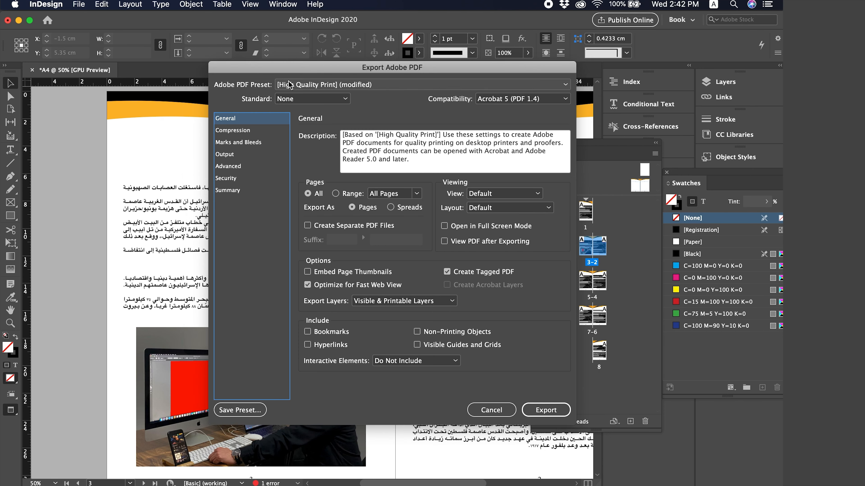
pyautogui.click(300, 84)
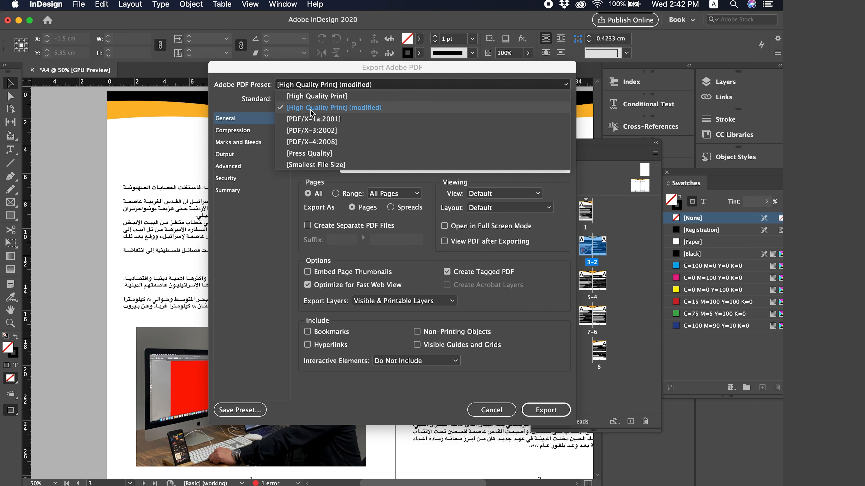
pyautogui.click(311, 154)
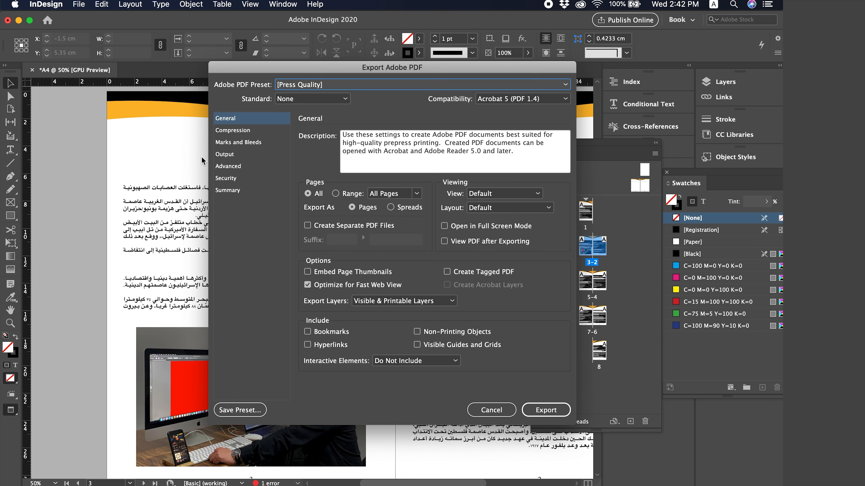
# Set the PDF bleed to 0.25 cm on all four sides, check the compression and general settings, and cancel the export.
pyautogui.click(241, 143)
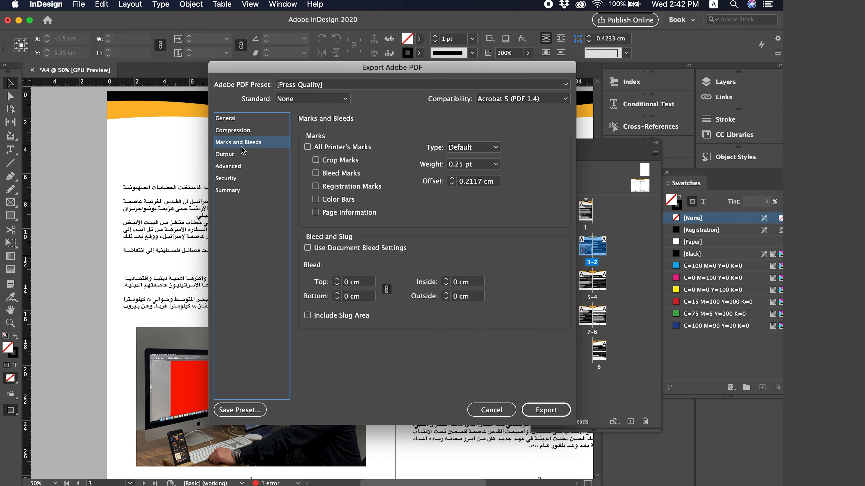
pyautogui.click(368, 287)
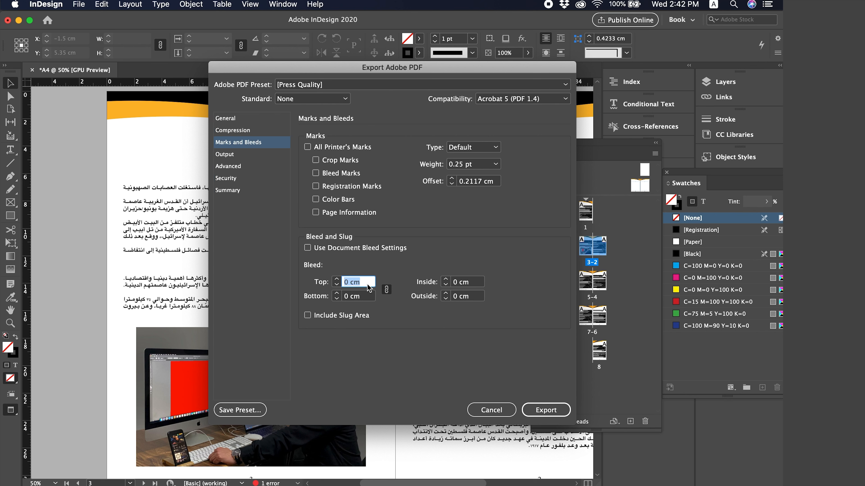
pyautogui.write('.25')
pyautogui.press('Tab')
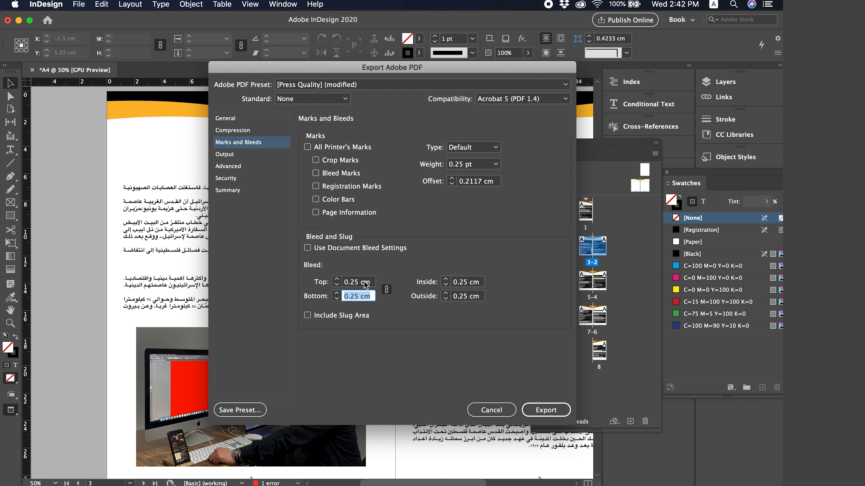
pyautogui.click(252, 133)
pyautogui.click(242, 118)
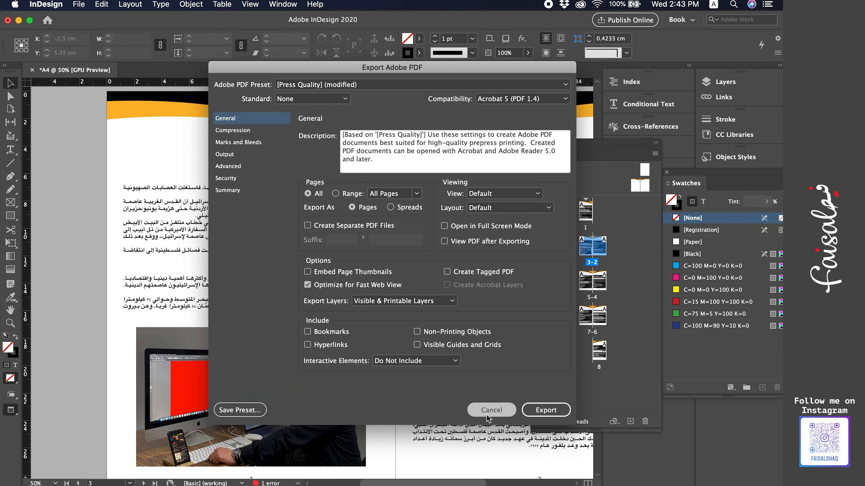
pyautogui.click(493, 412)
pyautogui.press('super+minus')
pyautogui.hscroll(2, 88, 202)
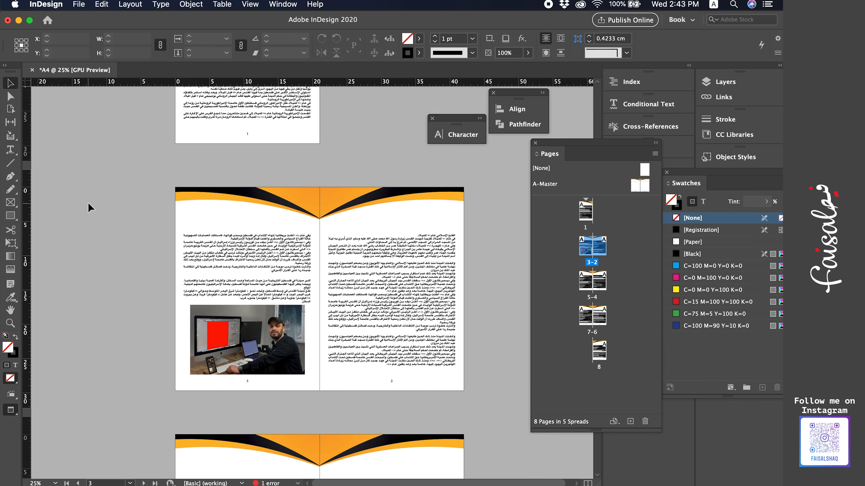
pyautogui.scroll(1, 88, 202)
pyautogui.press('super+equal')
pyautogui.hscroll(-2, 88, 202)
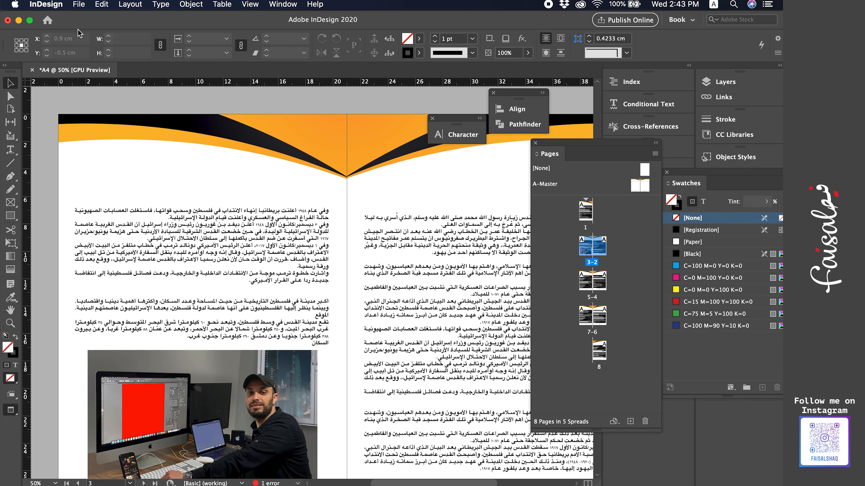
# Start another Adobe PDF (Print) export of the A4 document and choose the Smallest File Size preset.
pyautogui.click(79, 4)
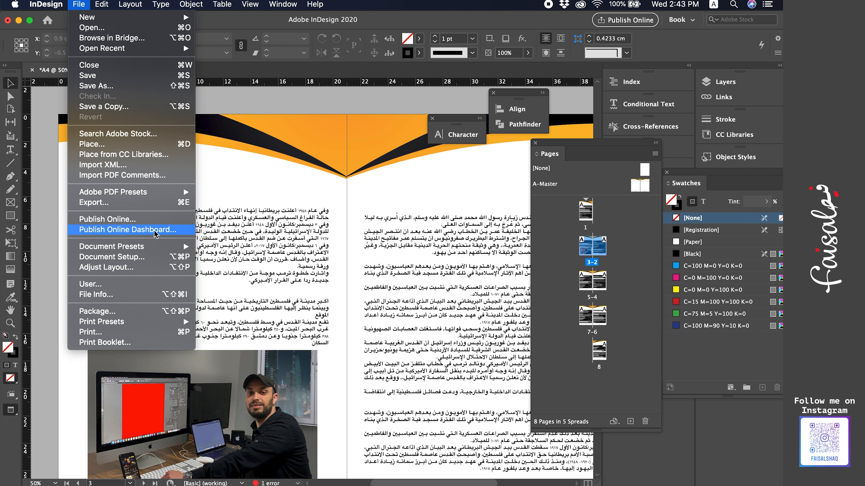
pyautogui.click(149, 205)
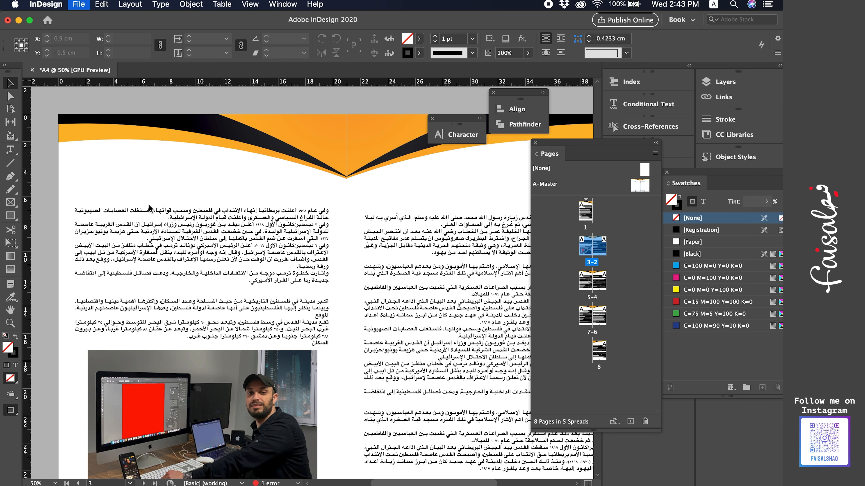
pyautogui.click(403, 255)
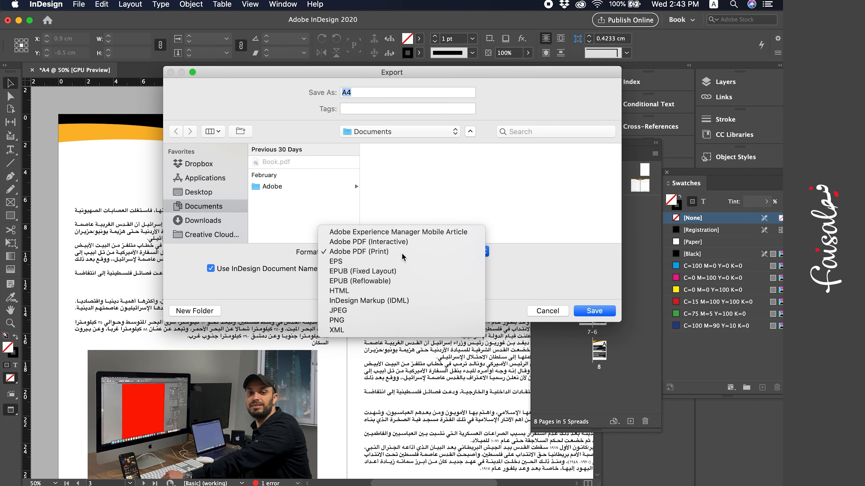
pyautogui.click(402, 254)
pyautogui.click(445, 255)
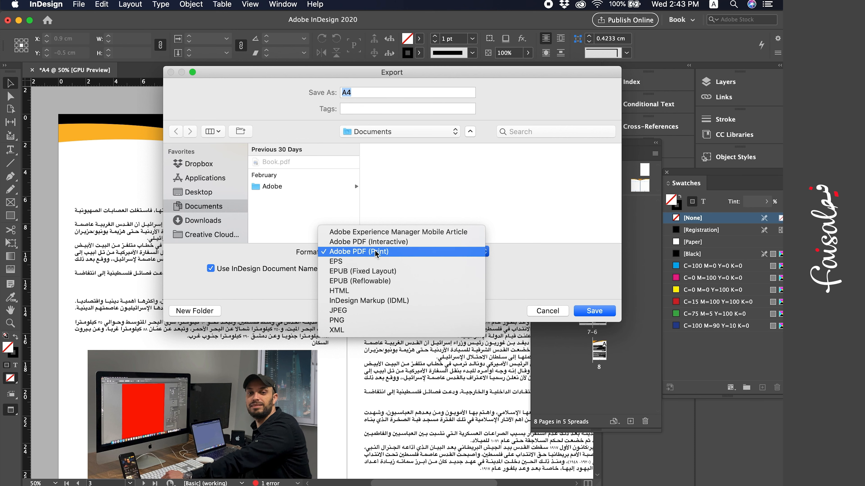
pyautogui.click(376, 252)
pyautogui.click(595, 311)
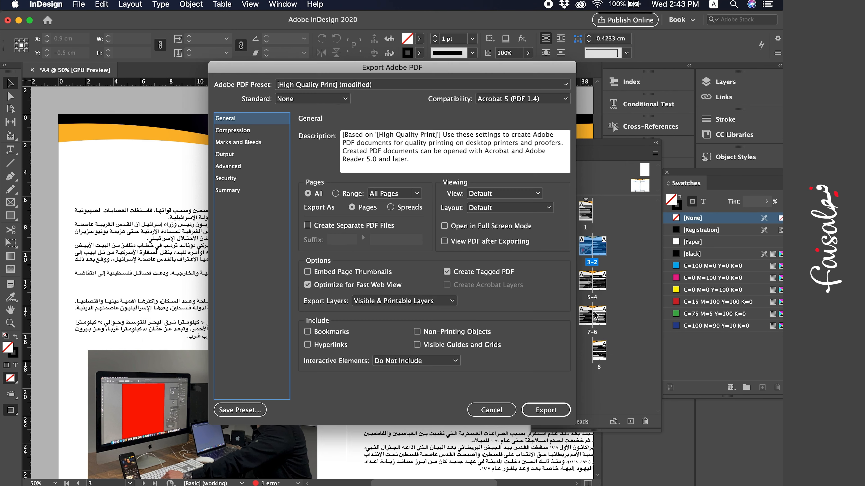
pyautogui.click(301, 84)
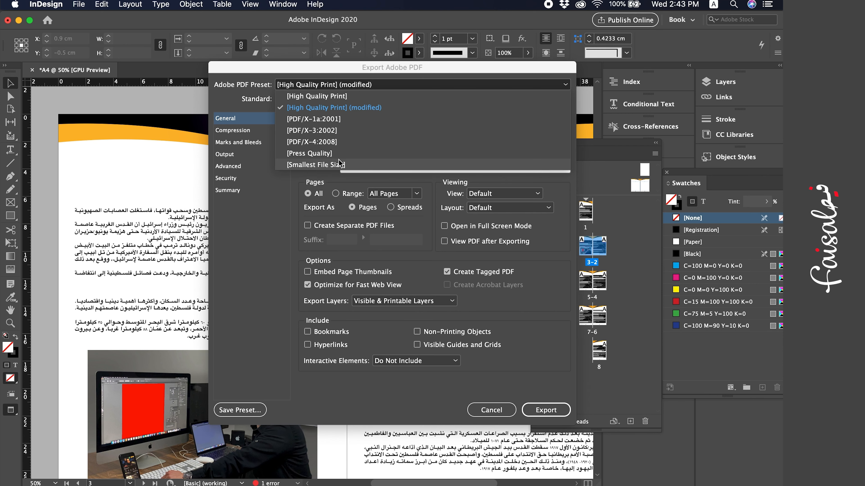
pyautogui.click(349, 164)
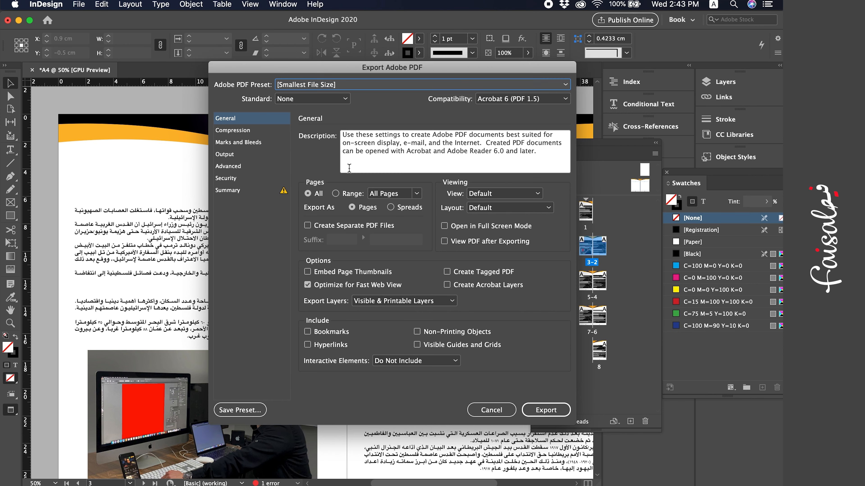
# Set the PDF to export as spreads, check the marks and bleeds, output and compression settings, and cancel the export.
pyautogui.click(401, 213)
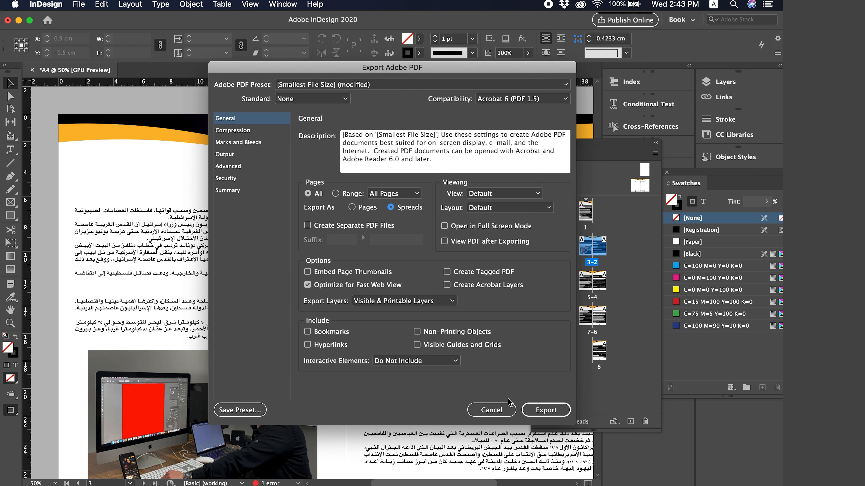
pyautogui.click(240, 143)
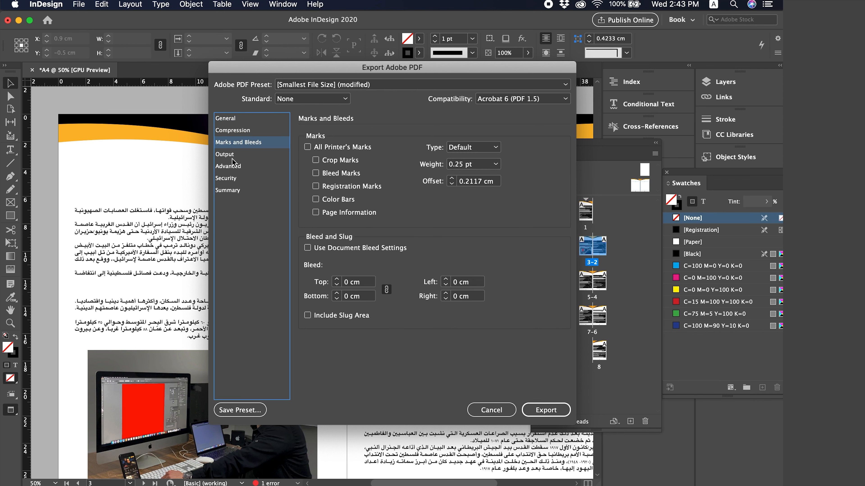
pyautogui.click(235, 154)
pyautogui.click(232, 129)
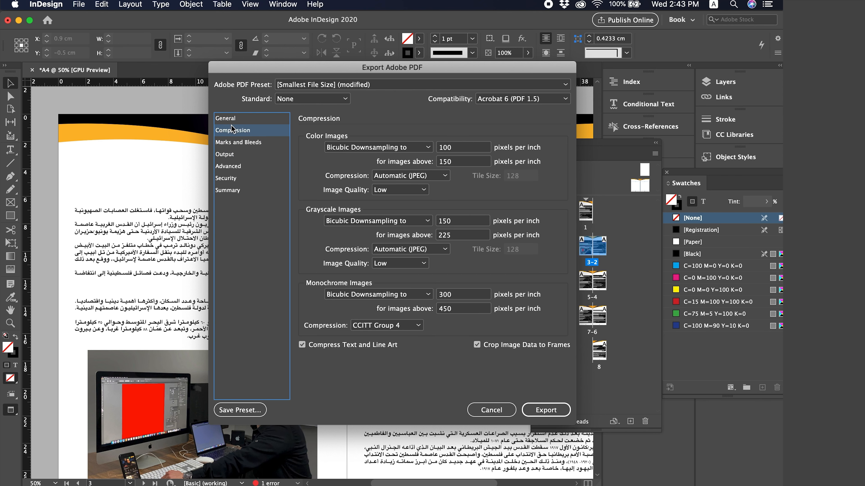
pyautogui.click(491, 410)
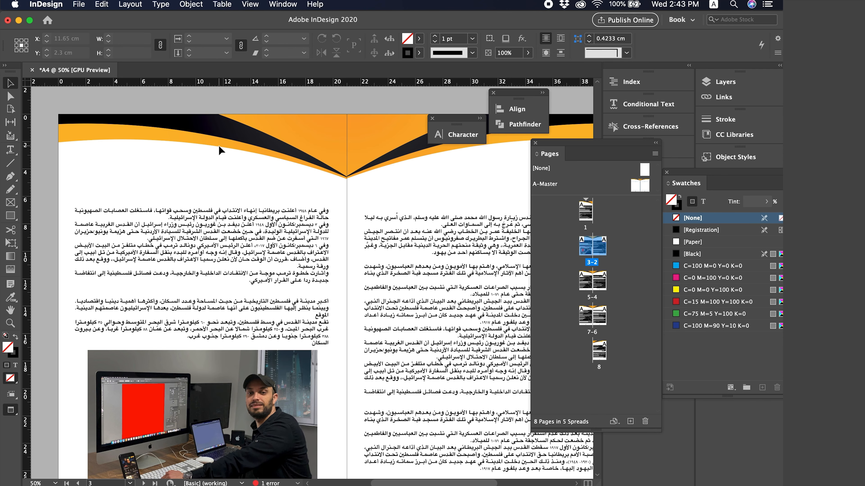